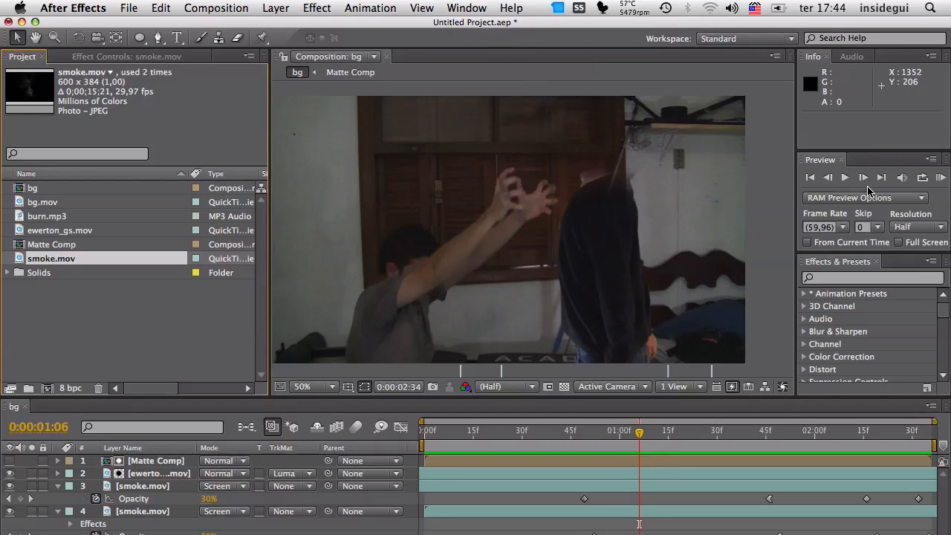
Play a RAM preview of the finished bg composition
left_click(940, 179)
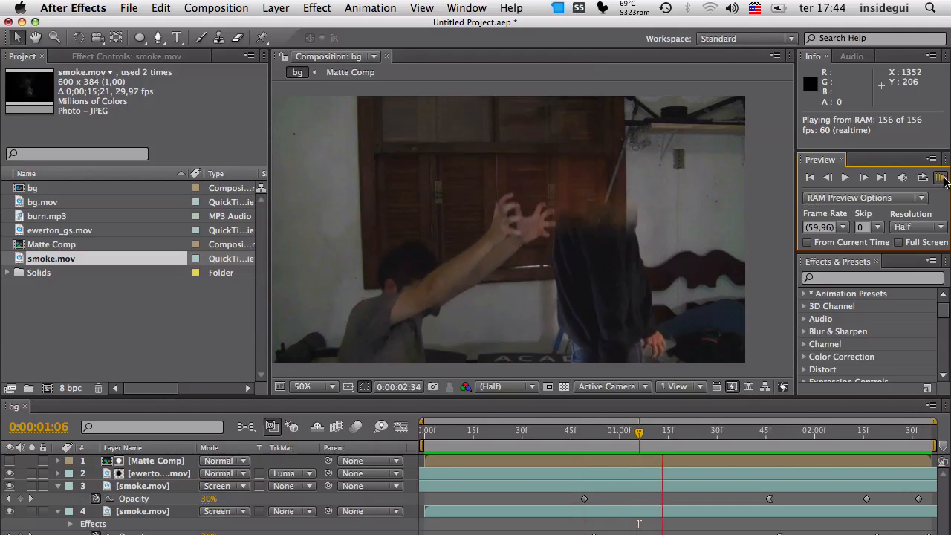
left_click(940, 179)
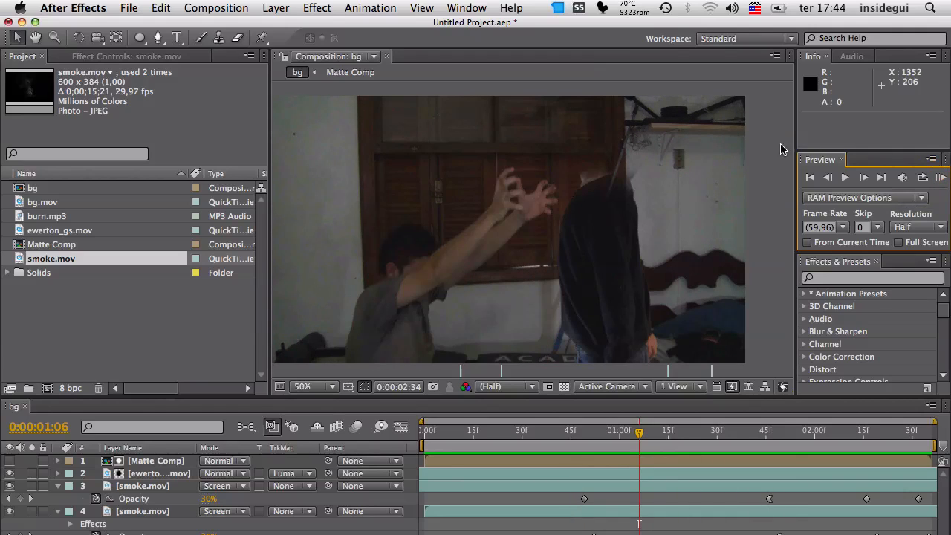
left_click(61, 334)
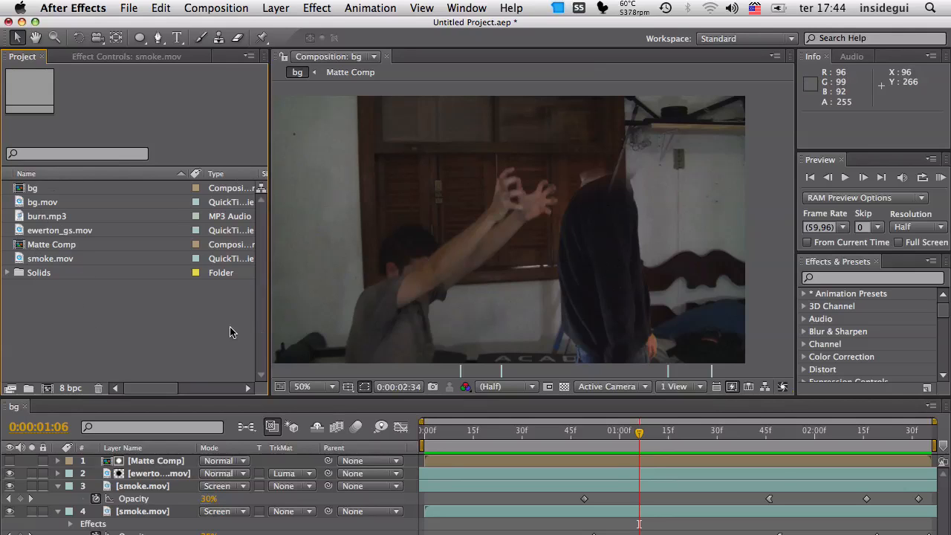
double_click(125, 331)
left_click_drag(658, 238, 321, 46)
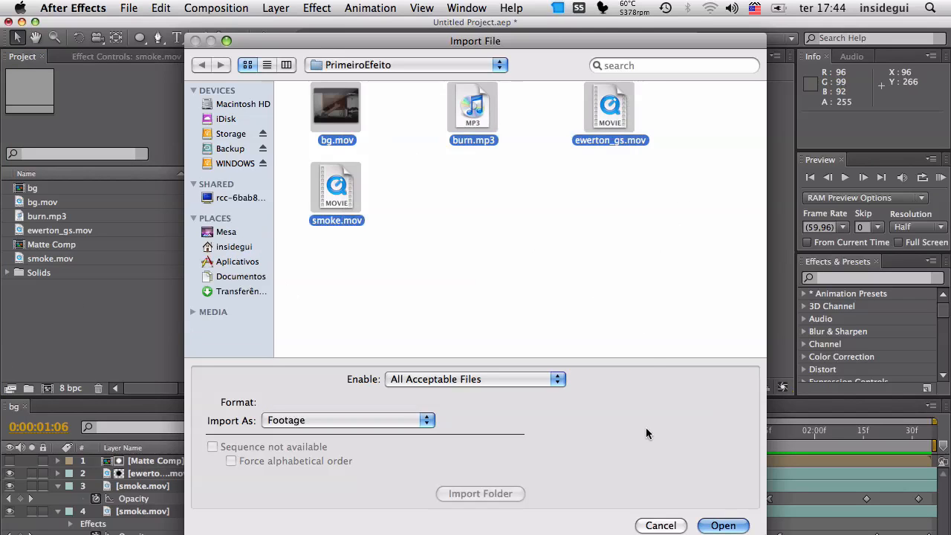
left_click(684, 525)
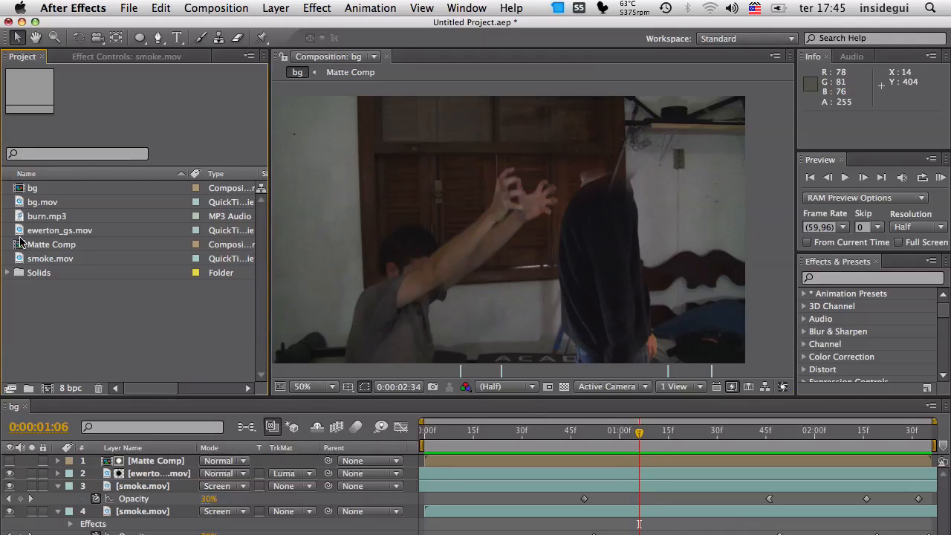
Create a new composition from bg.mov and preview its footage
left_click_drag(44, 202, 48, 388)
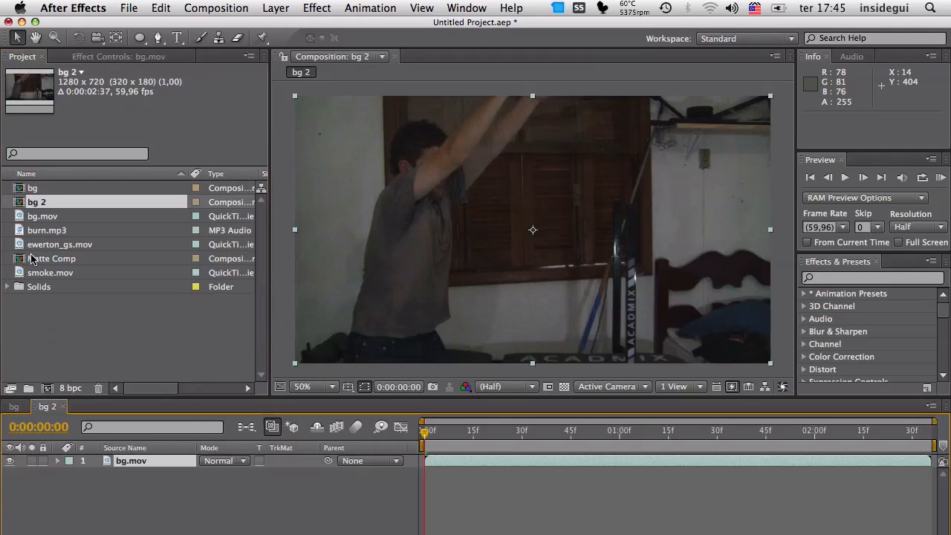
mouse_move(433, 442)
left_mouse_down()
mouse_move(851, 433)
mouse_move(423, 435)
left_mouse_up()
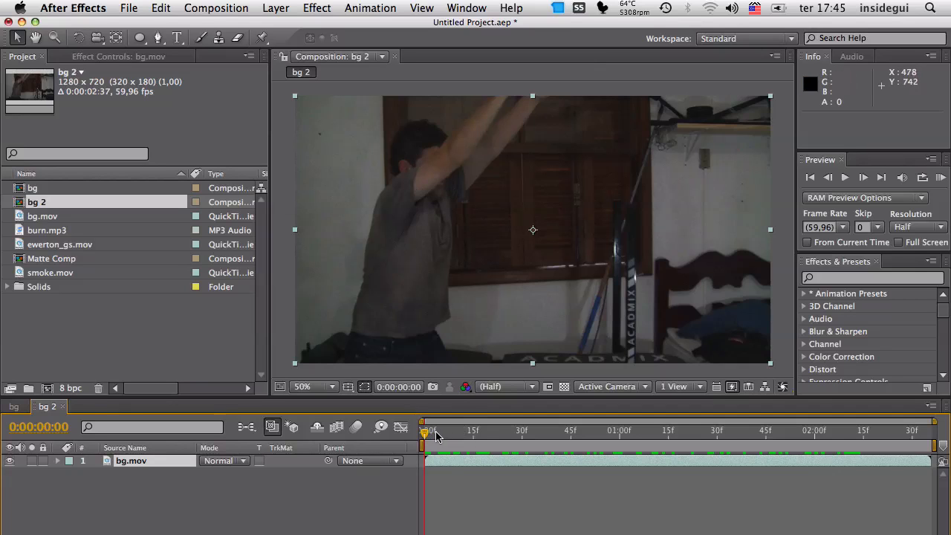
key("space")
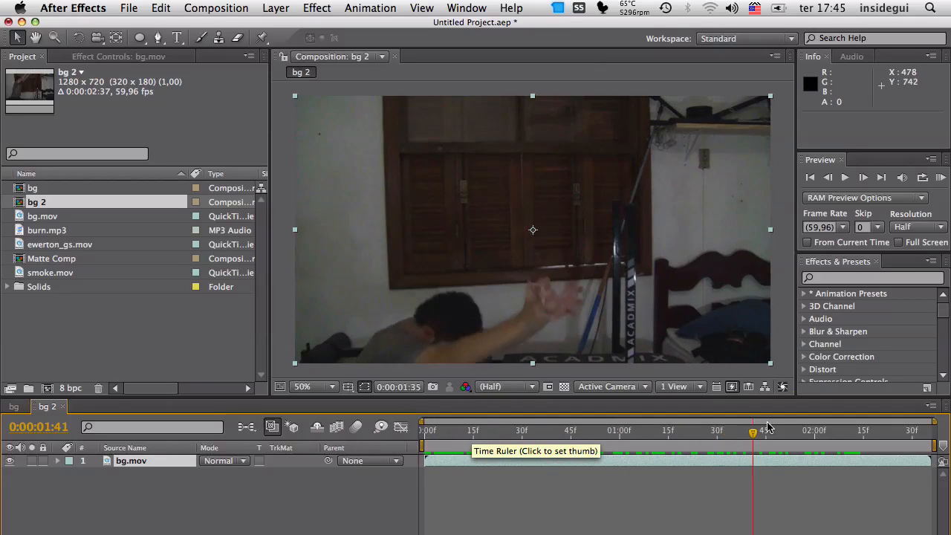
Add ewerton_gs.mov as a layer above bg.mov, with the current time at the start, and scrub through it
left_click_drag(824, 431, 360, 403)
left_click_drag(35, 247, 185, 462)
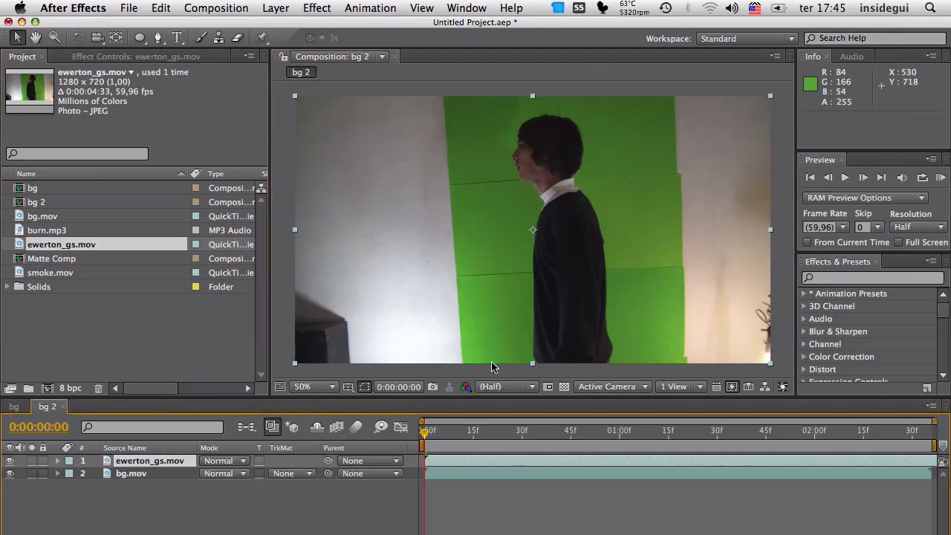
mouse_move(470, 432)
left_mouse_down()
mouse_move(656, 431)
mouse_move(477, 424)
mouse_move(706, 419)
mouse_move(424, 425)
mouse_move(652, 427)
mouse_move(454, 422)
mouse_move(467, 425)
left_mouse_up()
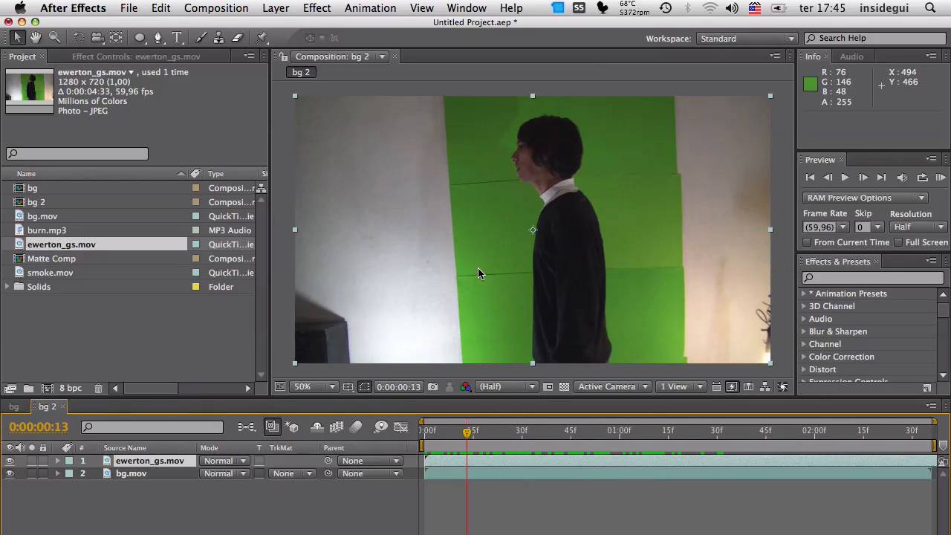
Examine the actor's face and hair edges against the green backdrop up close, ending with the whole frame in view
scroll(589, 282, "up", 2)
left_click_drag(589, 281, 456, 261)
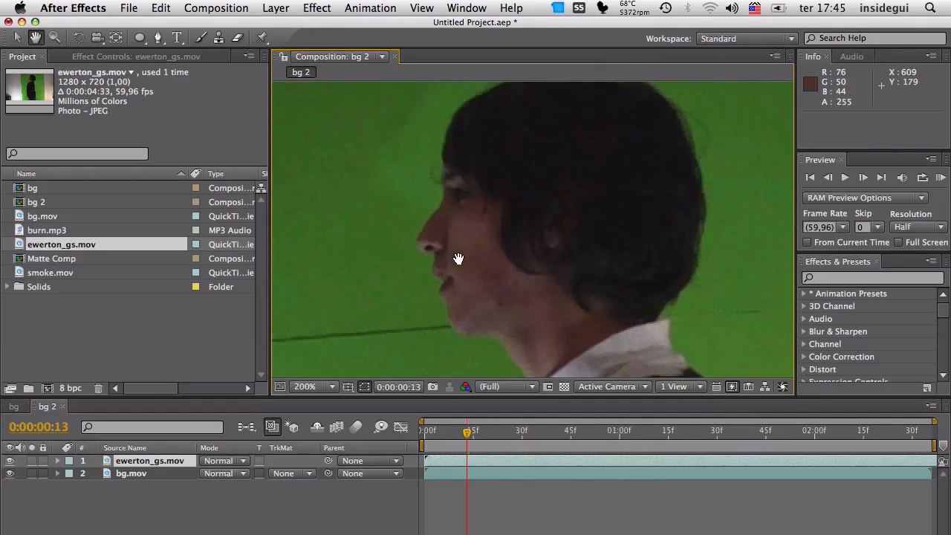
scroll(452, 220, "down", 2)
scroll(471, 222, "up", 3)
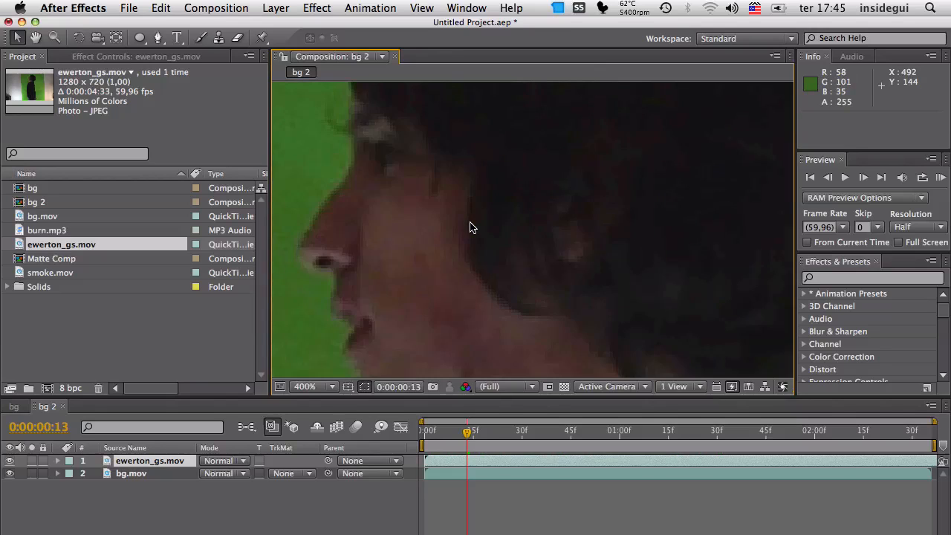
scroll(471, 225, "down", 3)
key("space")
left_click_drag(503, 262, 520, 202)
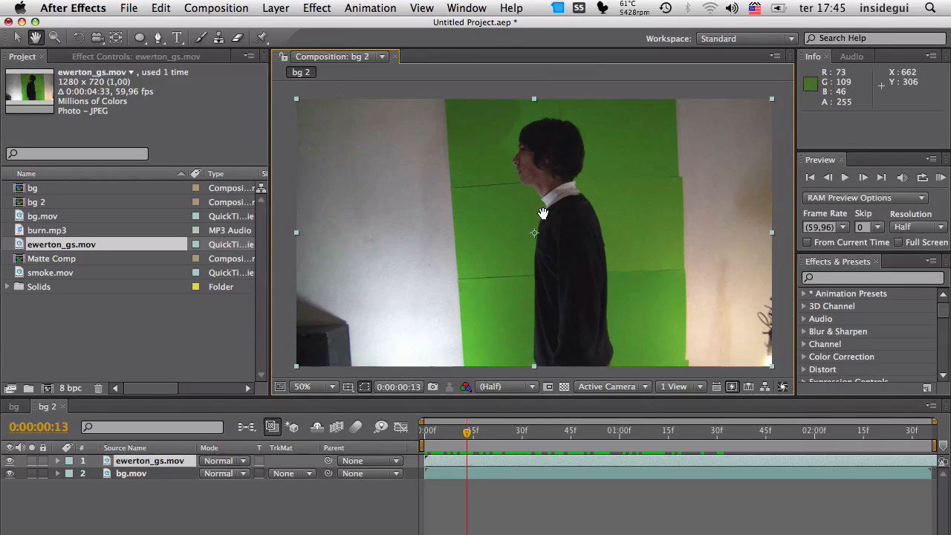
At 0:00:00:56, lower the ewerton_gs.mov layer's opacity to 48% and move it horizontally to position 846, 360
left_click(483, 431)
left_click(606, 431)
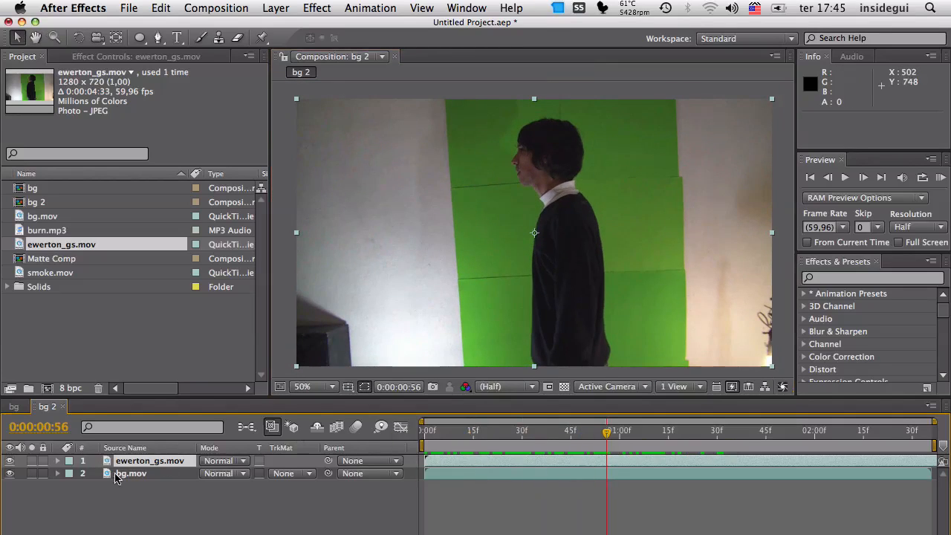
key("t")
left_click_drag(206, 478, 324, 480)
left_click_drag(440, 199, 517, 199)
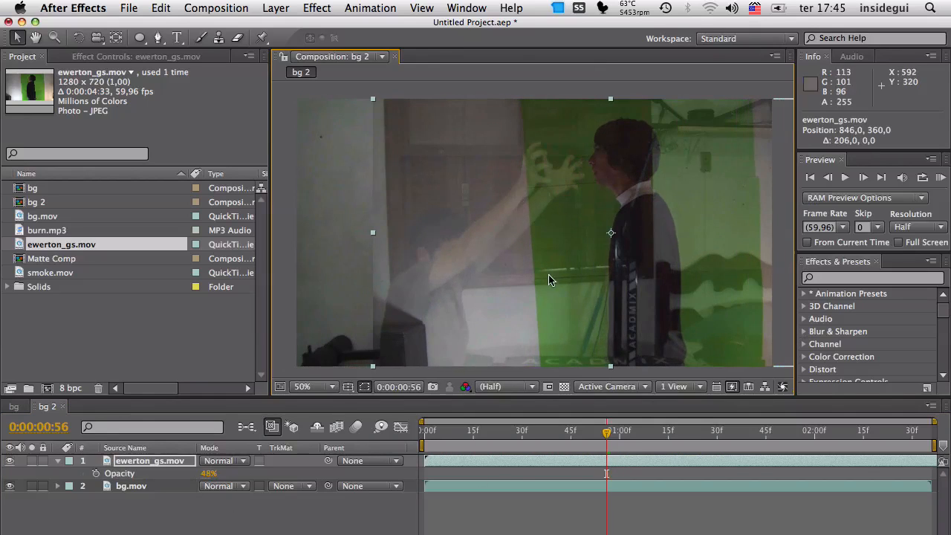
Slide the ewerton_gs.mov layer earlier to an in point of -0:00:00:28 to match the hand movement, and play back the timing
left_click_drag(513, 437, 571, 439)
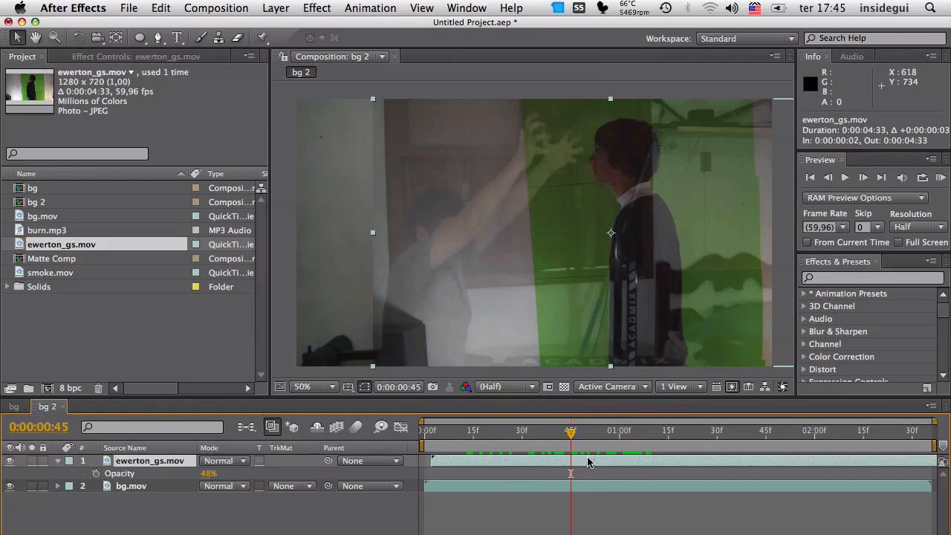
left_click_drag(611, 462, 465, 462)
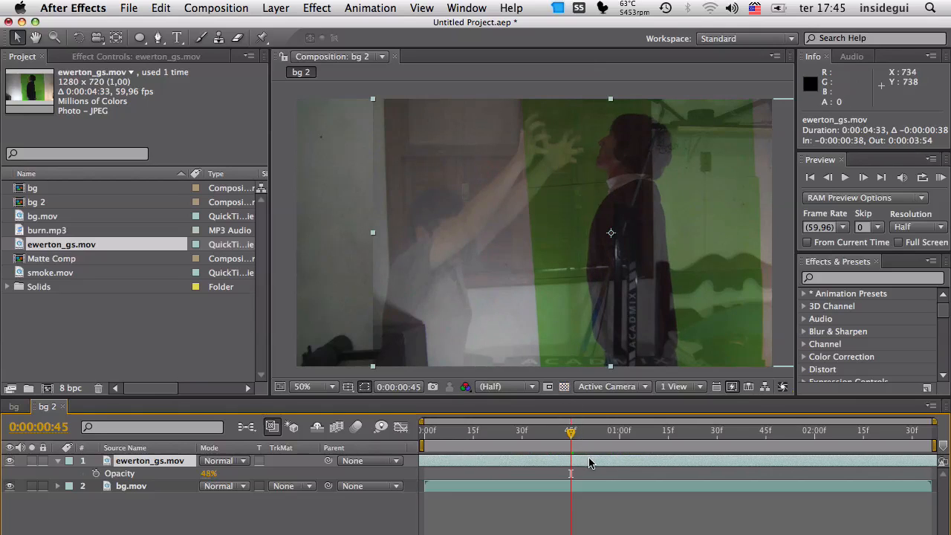
left_click_drag(589, 463, 622, 462)
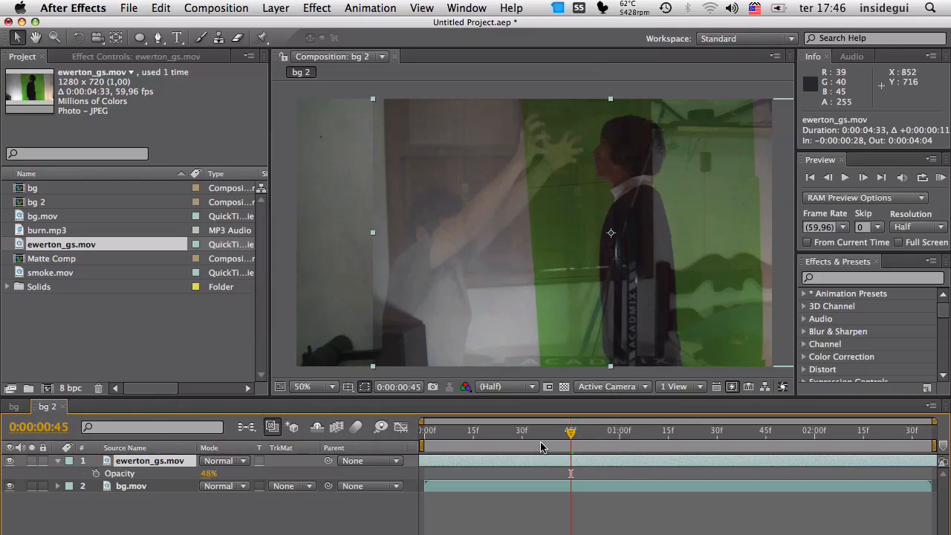
key("space")
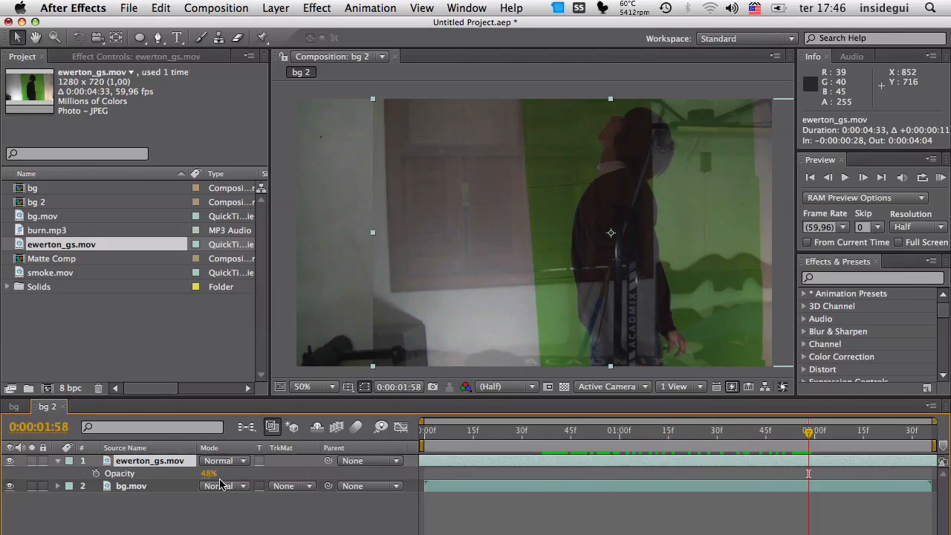
Set the ewerton_gs.mov layer's opacity to 100% and collapse its properties
left_click_drag(205, 475, 244, 476)
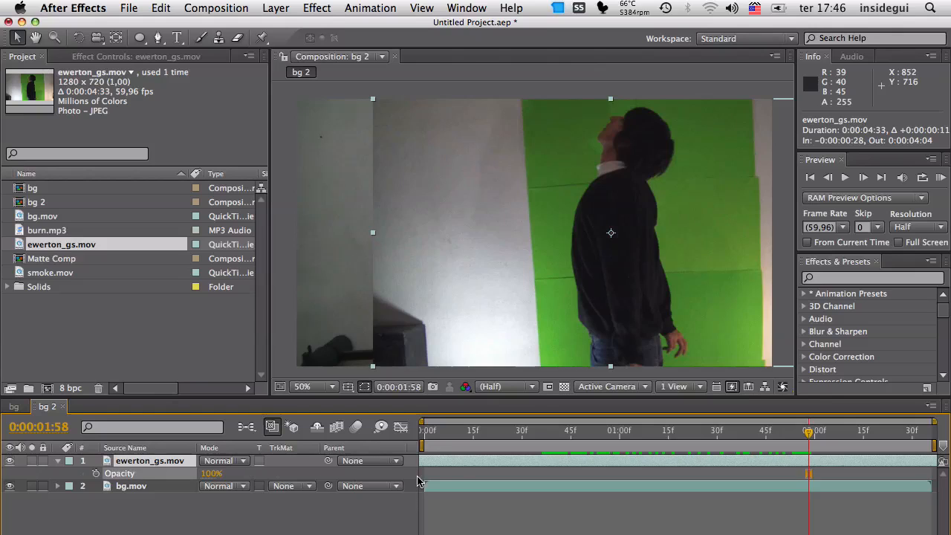
left_click(58, 462)
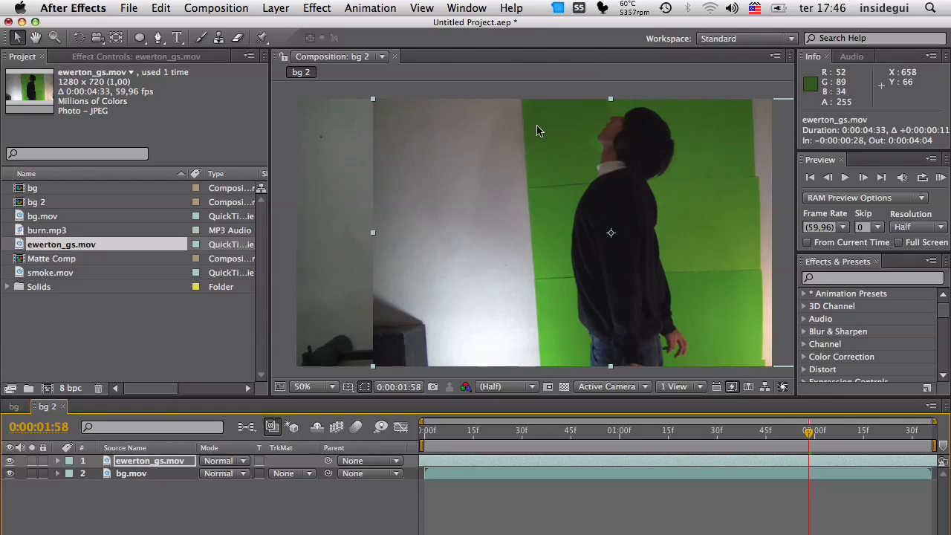
Draw a closed four-point Pen mask on ewerton_gs.mov around the green screen and the actor, and hide the mask outline
key("space")
left_click_drag(647, 175, 552, 175)
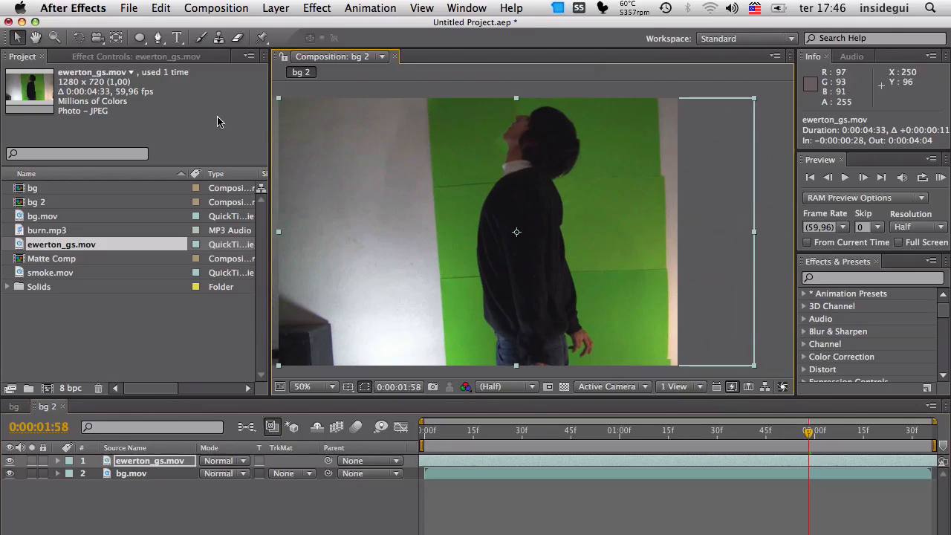
left_click(156, 39)
left_click(433, 91)
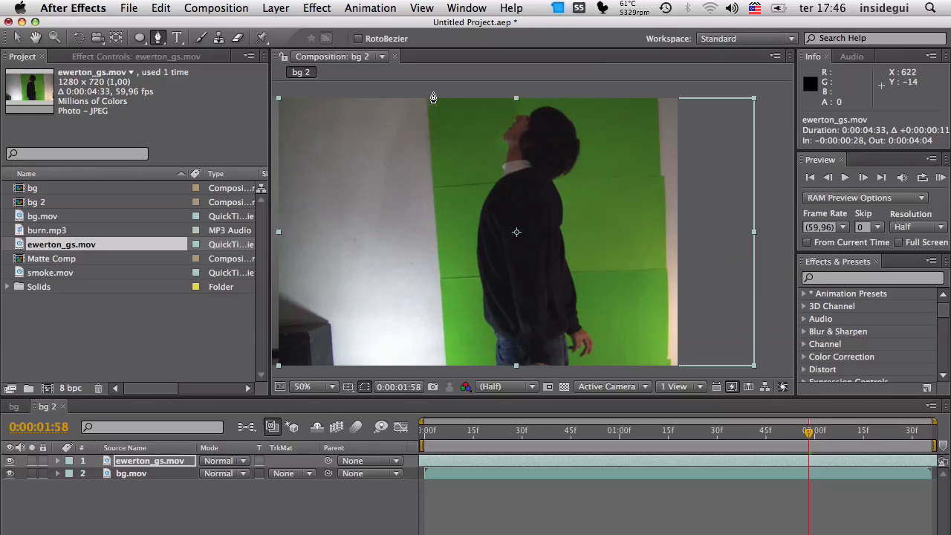
left_click(454, 369)
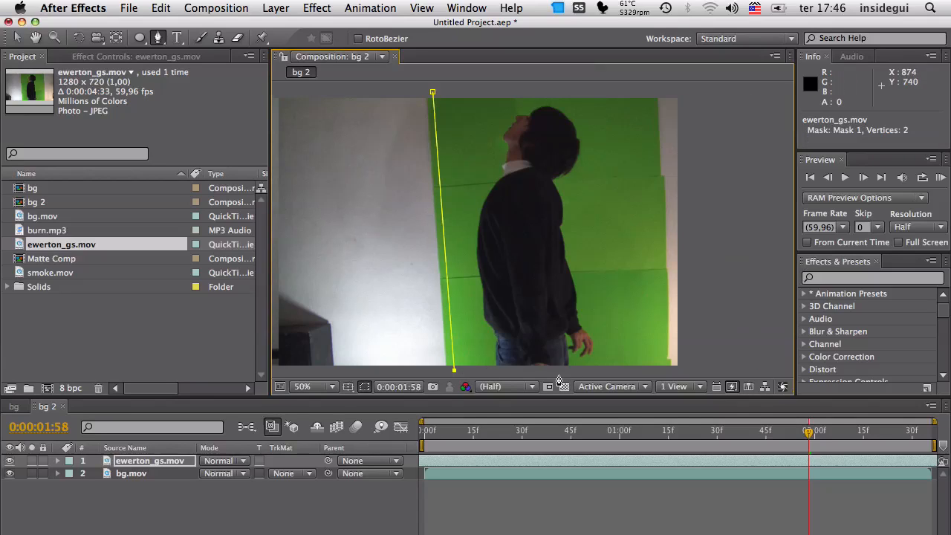
left_click(644, 87)
left_click(432, 93)
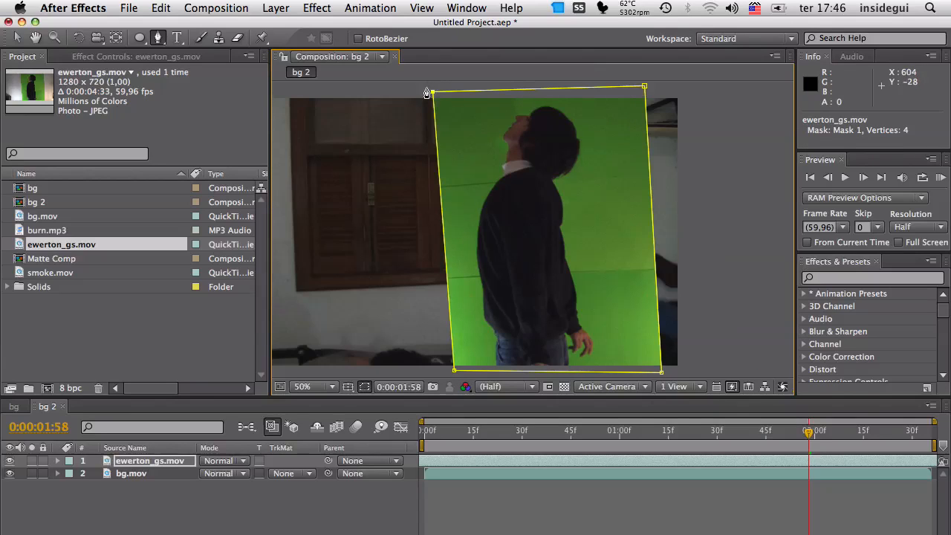
left_click(364, 387)
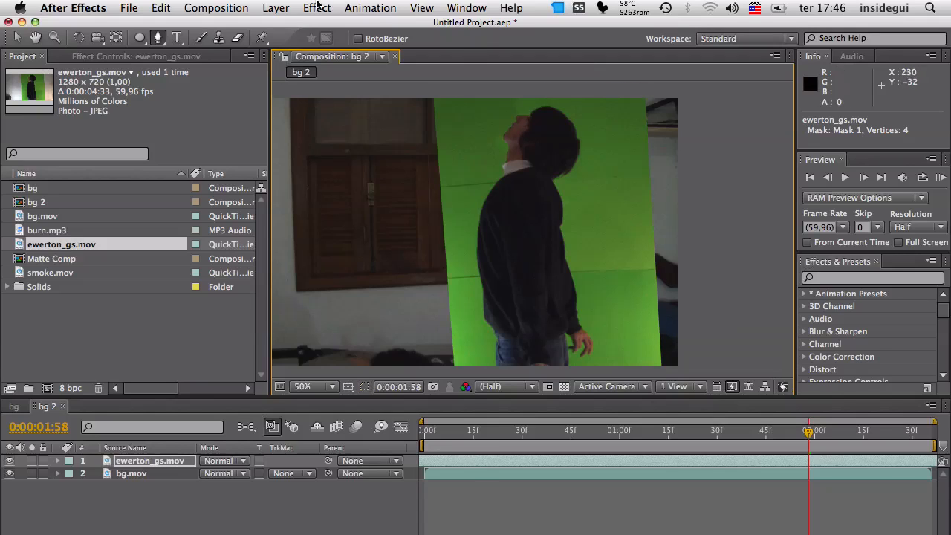
Apply Keylight (1.2) to the ewerton_gs.mov layer and sample the green backdrop as the Screen Colour
left_click(317, 8)
mouse_move(360, 205)
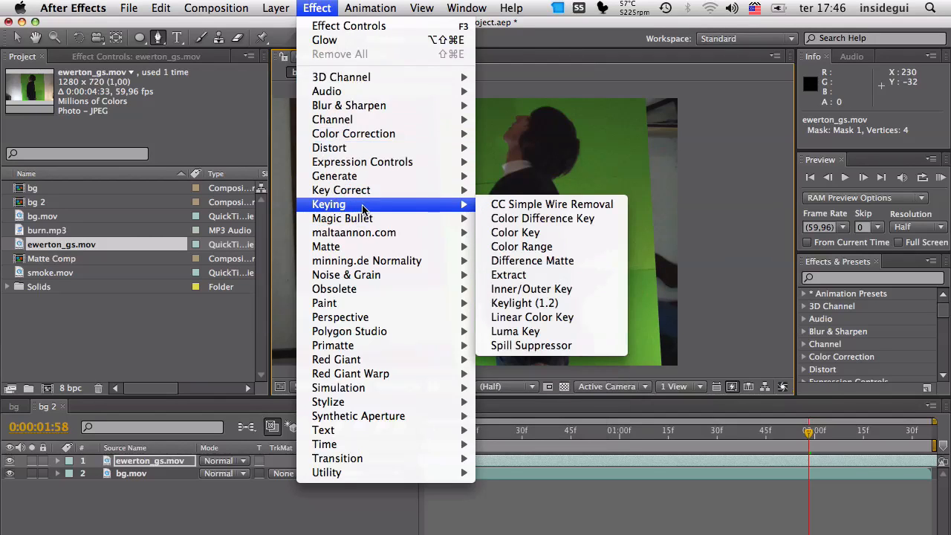
left_click(553, 303)
key("v")
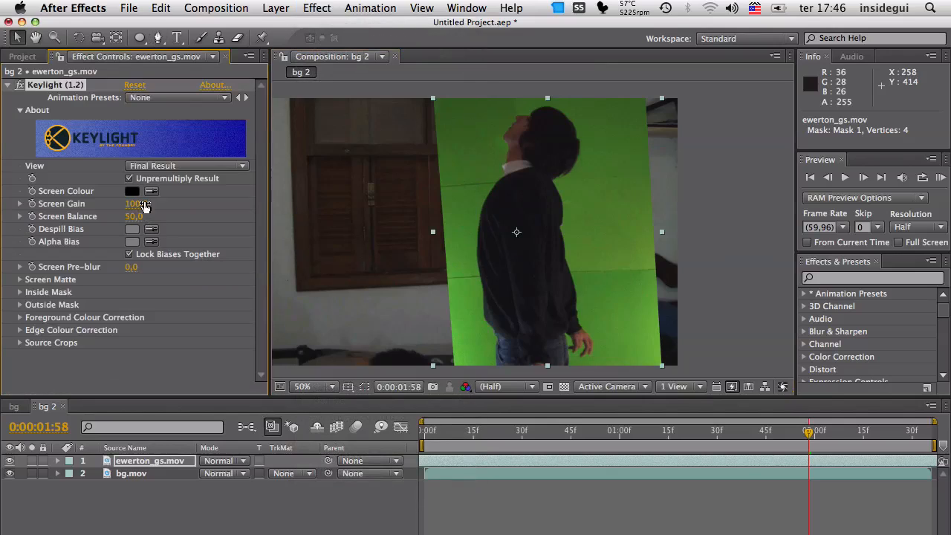
left_click(571, 236)
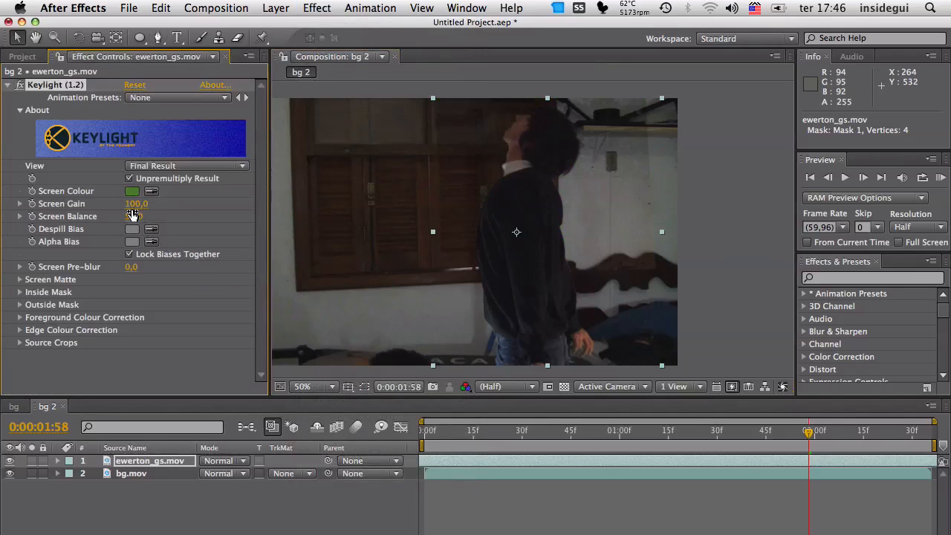
Show Keylight's Screen Matte view and clean the matte with Screen Pre-blur 1,0, Clip Black 64,0 and Clip White 94,0
left_click(187, 161)
left_click(169, 98)
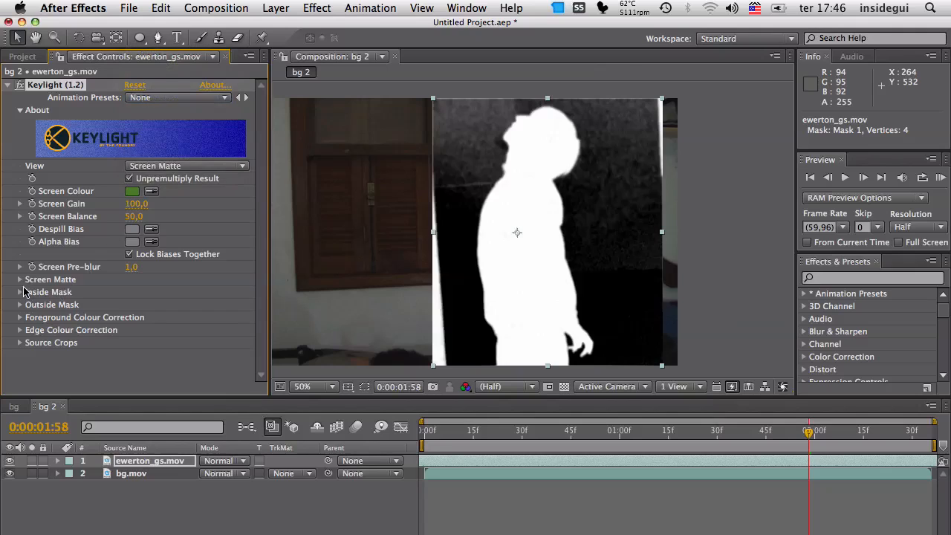
left_click(20, 280)
left_click_drag(132, 290, 179, 288)
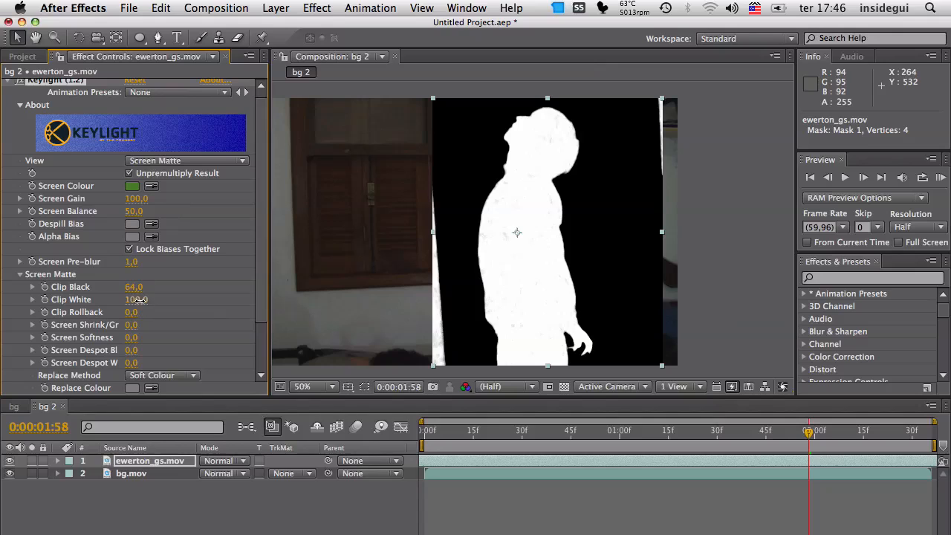
left_click_drag(137, 299, 136, 299)
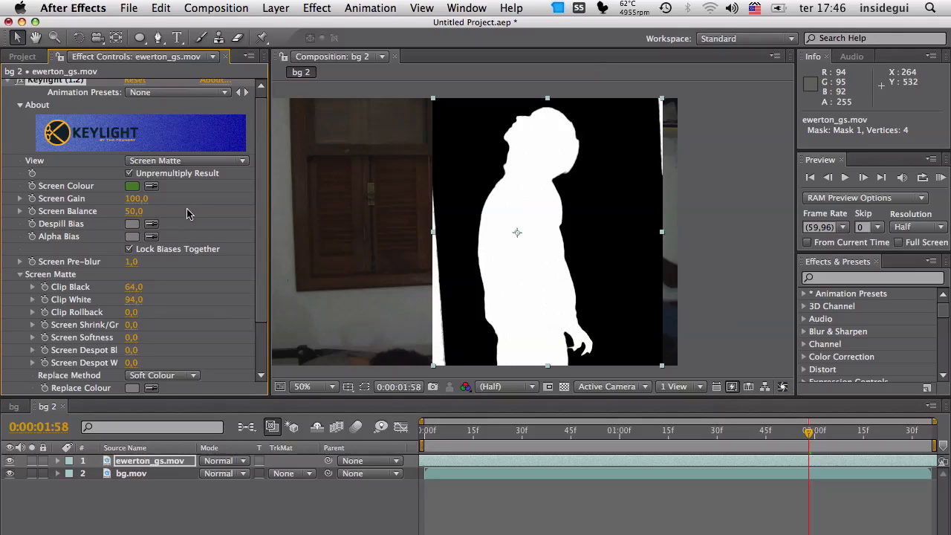
Switch Keylight's view to Final Result and scrub the timeline to 0:00:00:34 to check the composite
left_click(182, 162)
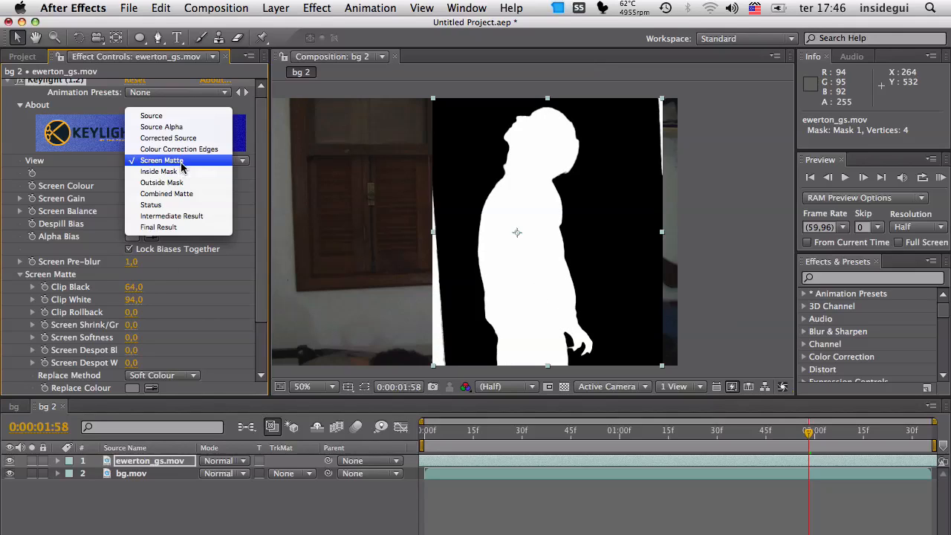
left_click(171, 225)
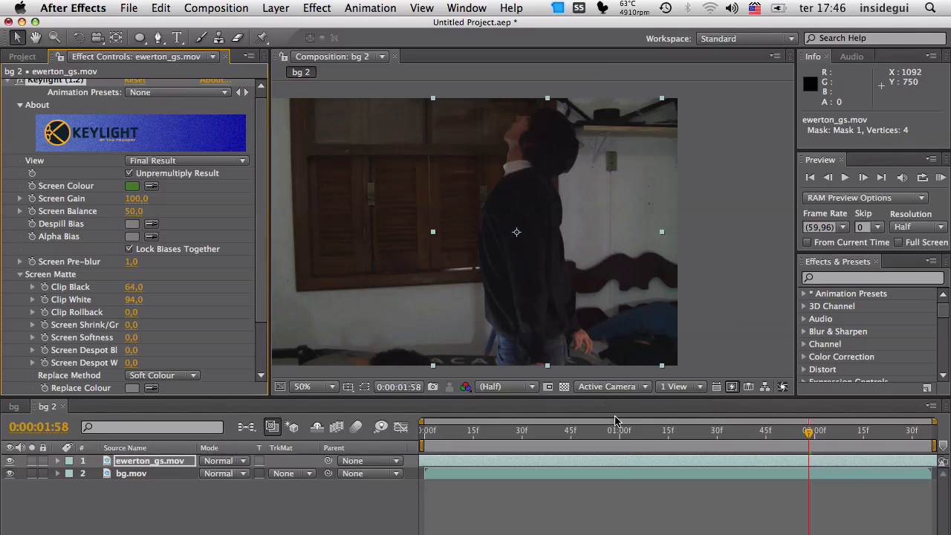
left_click_drag(618, 434, 535, 439)
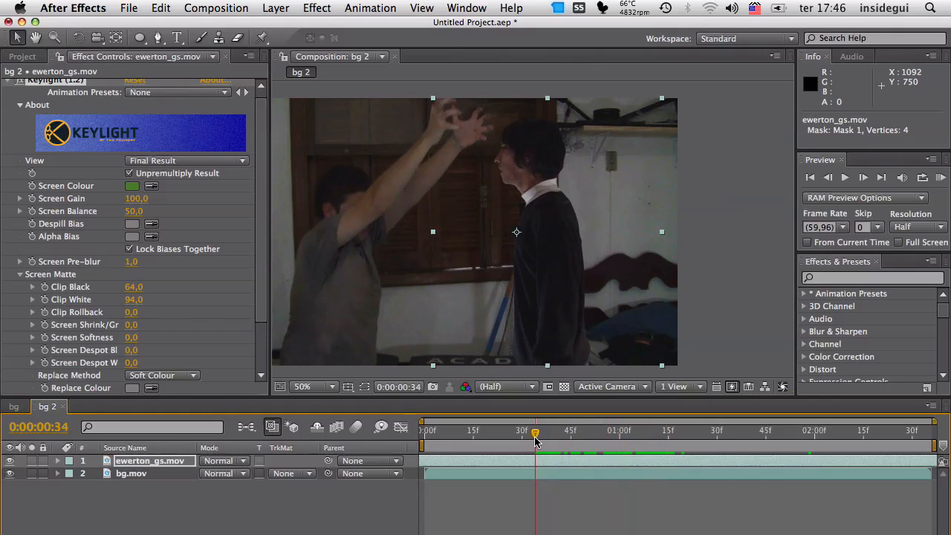
Add a white 1280 x 720 px solid layer above the footage layers in the bg 2 composition
left_click(770, 332)
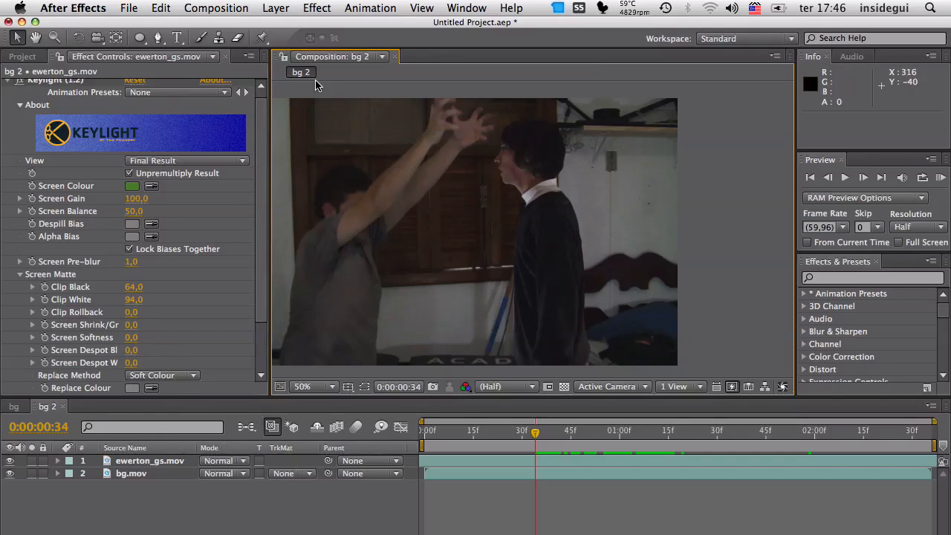
left_click(276, 8)
mouse_move(456, 23)
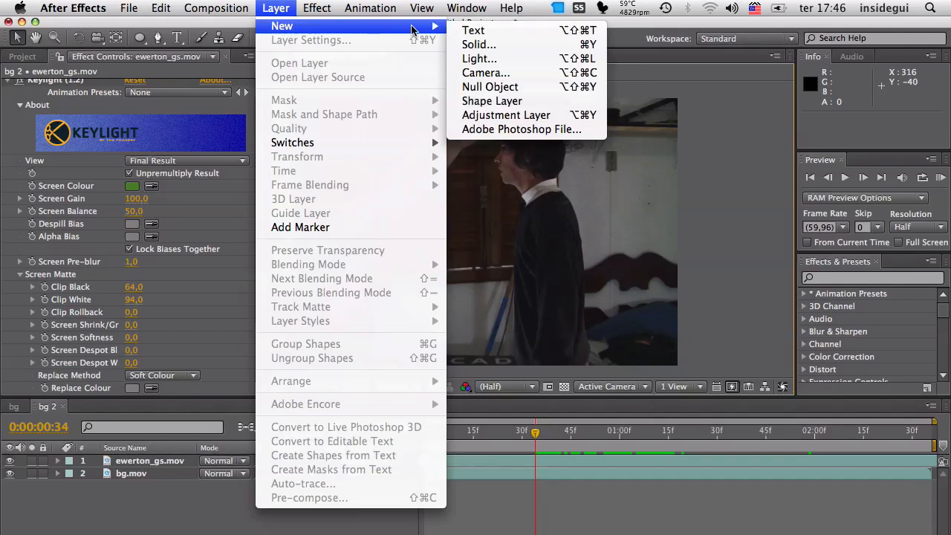
left_click(476, 40)
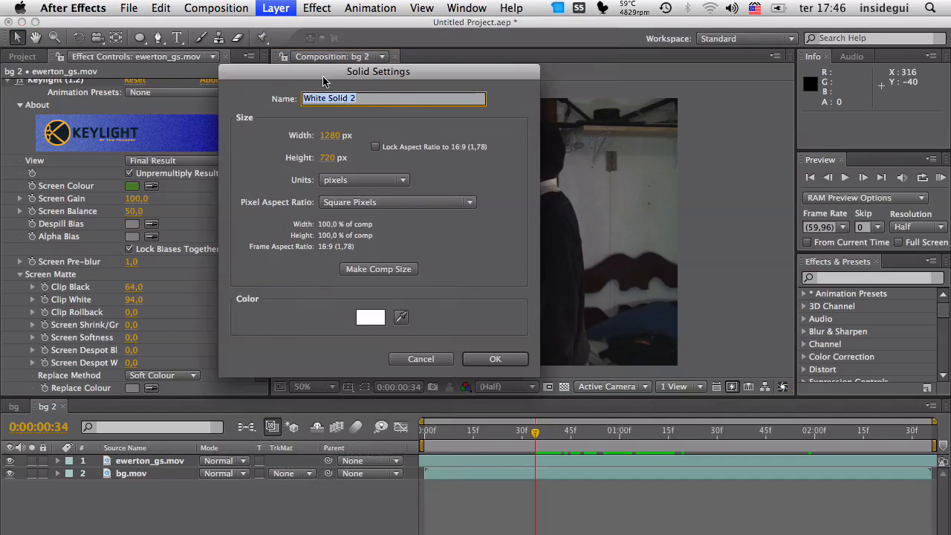
left_click(495, 359)
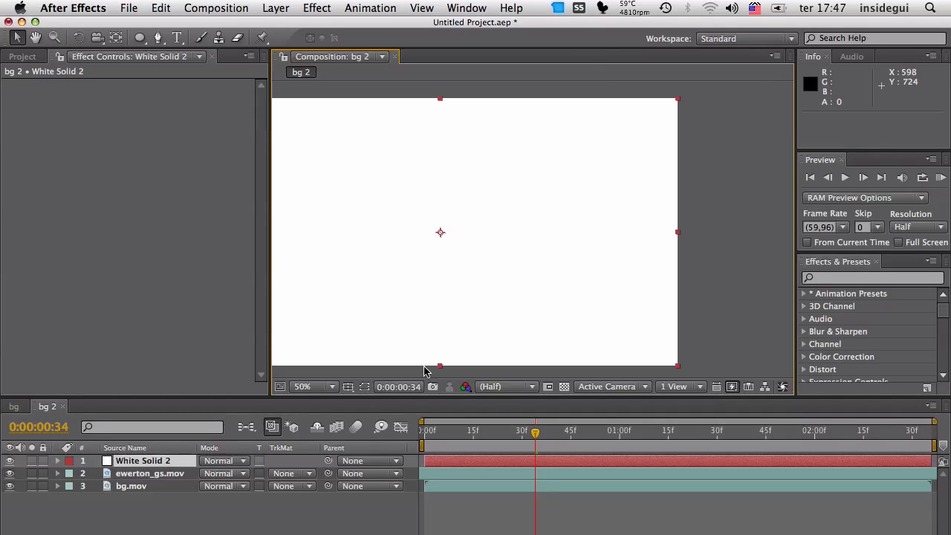
Apply the Linear Wipe effect to the white solid, try out Transition Completion and set it back to 0%
left_click(323, 7)
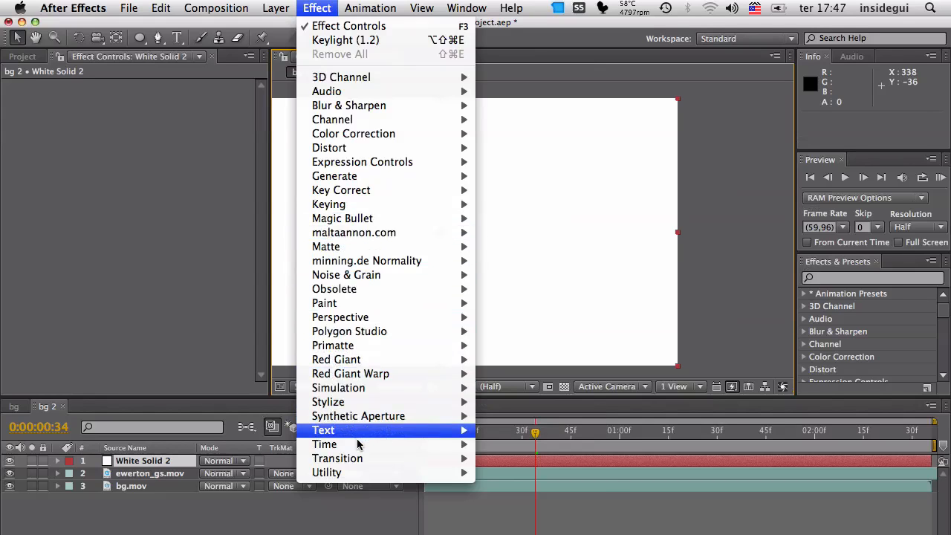
mouse_move(359, 460)
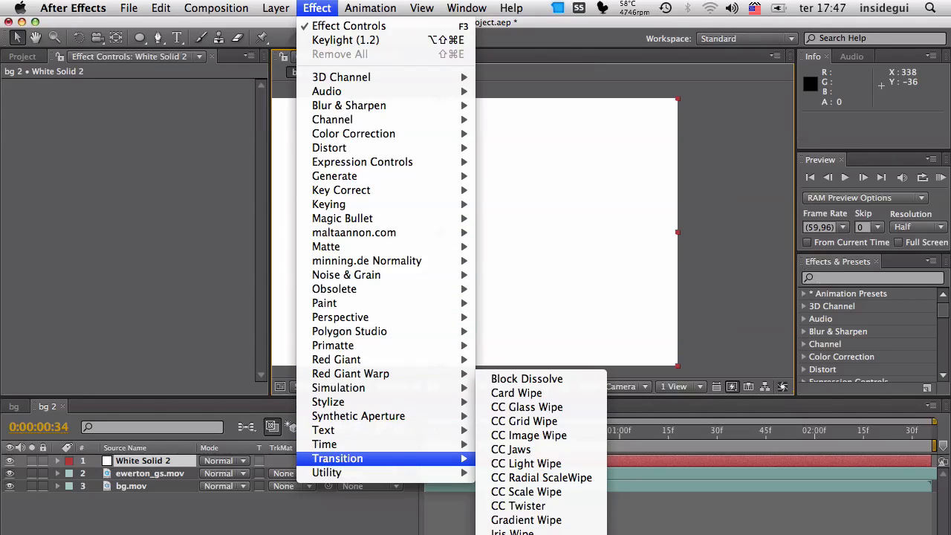
left_click(524, 525)
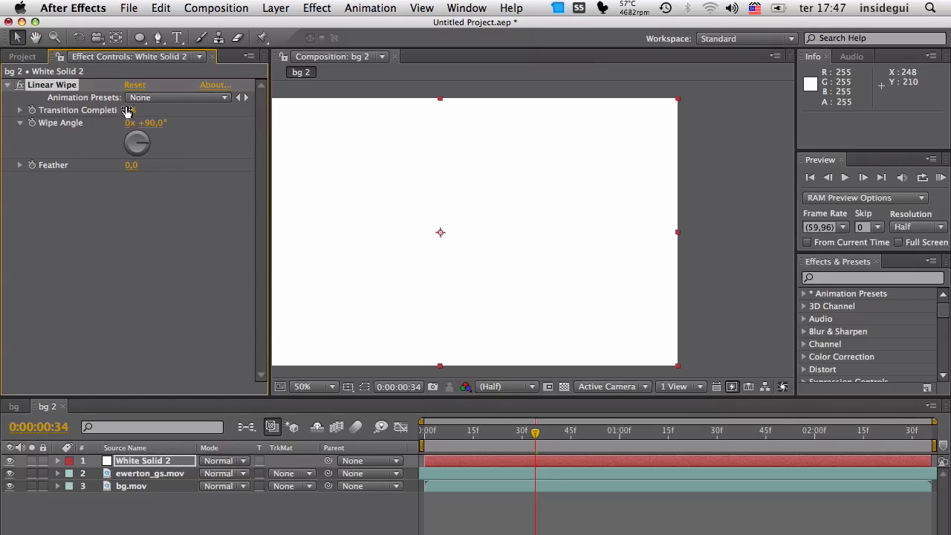
left_click_drag(130, 109, 194, 116)
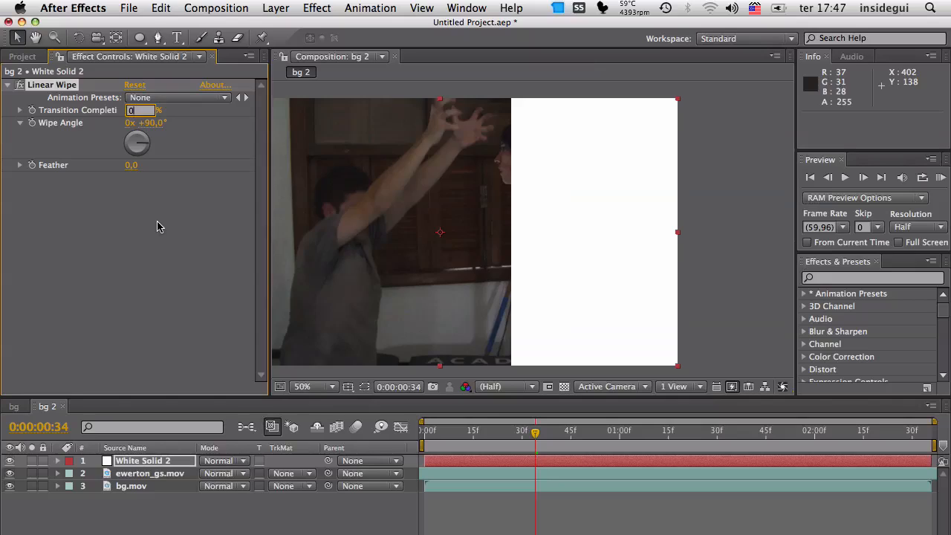
key("Return")
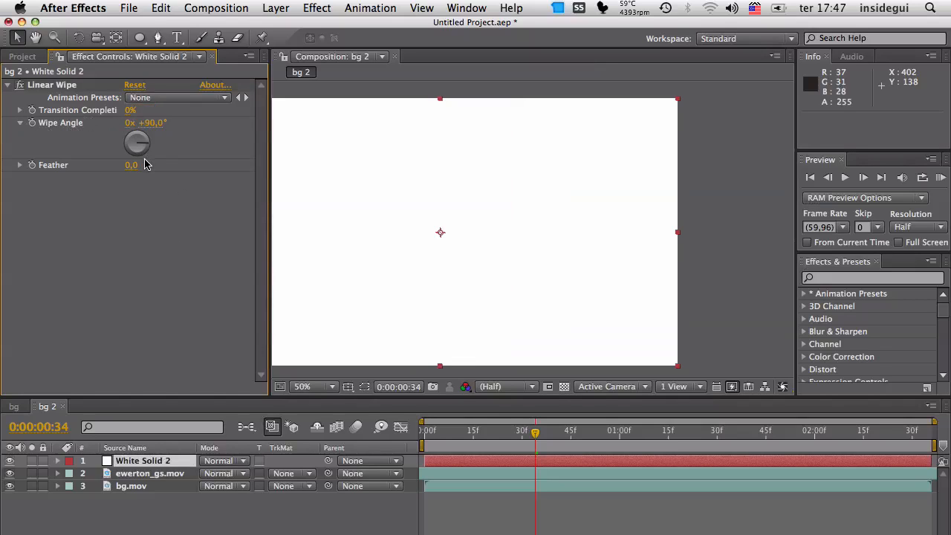
Set Linear Wipe's Wipe Angle to -2x -180,0° for a downward wipe, testing it with Transition Completion at 36% and returning that to 0%
left_click_drag(146, 148, 121, 155)
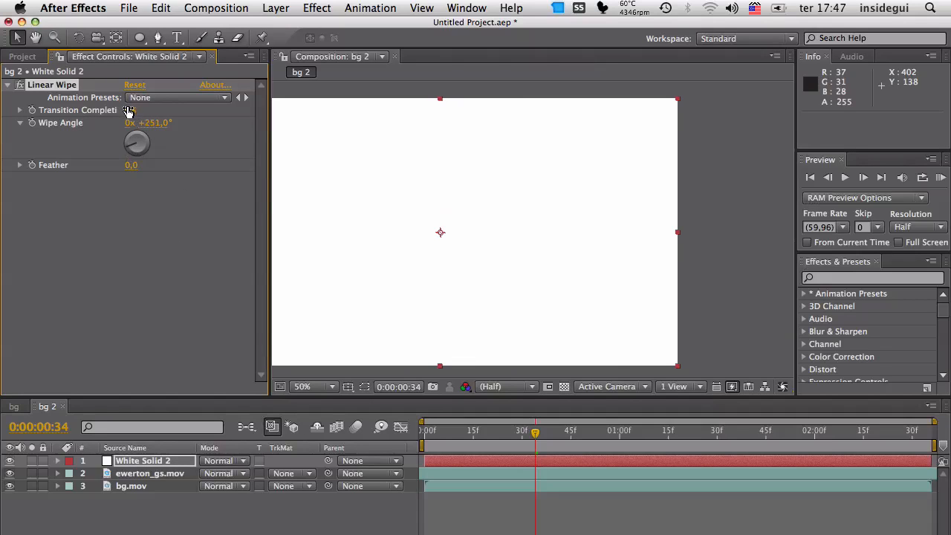
left_click_drag(128, 110, 136, 111)
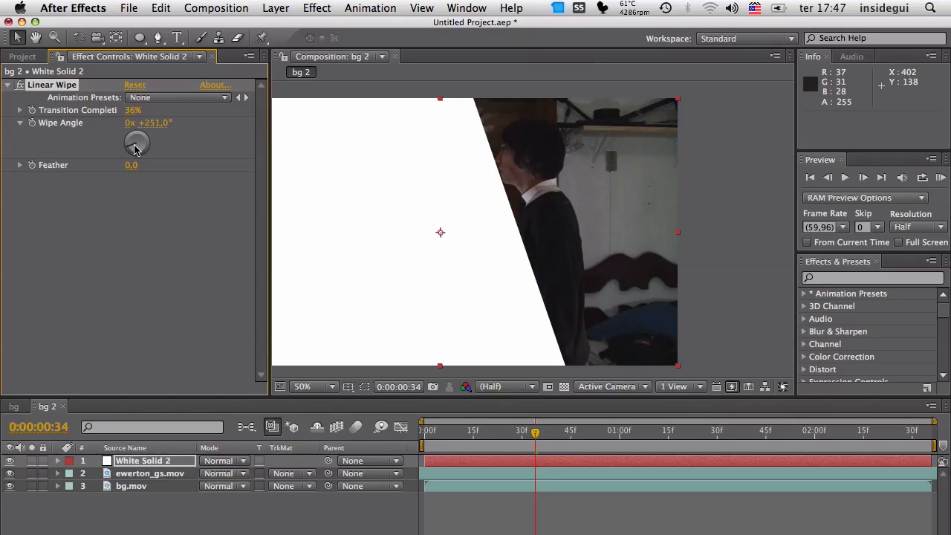
mouse_move(135, 149)
left_mouse_down()
mouse_move(132, 135)
mouse_move(148, 152)
mouse_move(137, 132)
mouse_move(119, 147)
mouse_move(134, 158)
left_mouse_up()
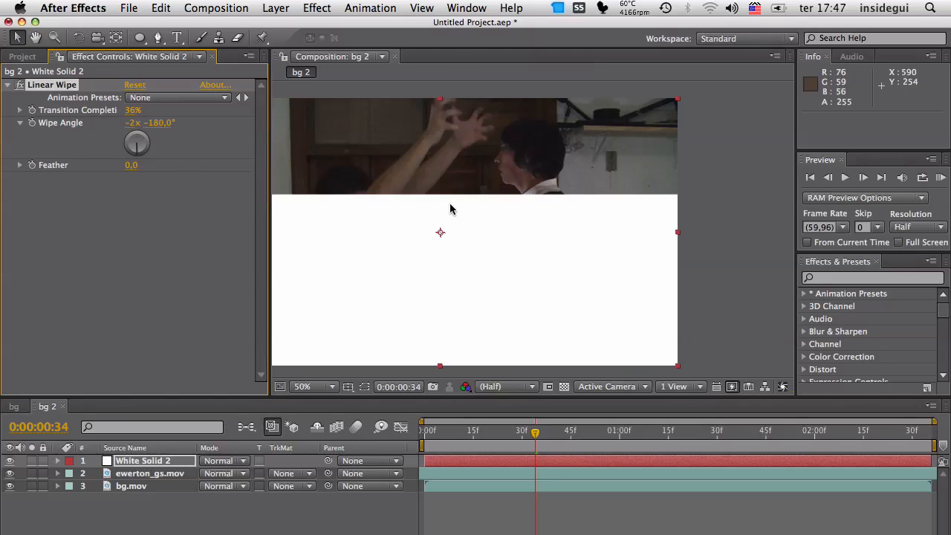
left_click_drag(126, 112, 62, 119)
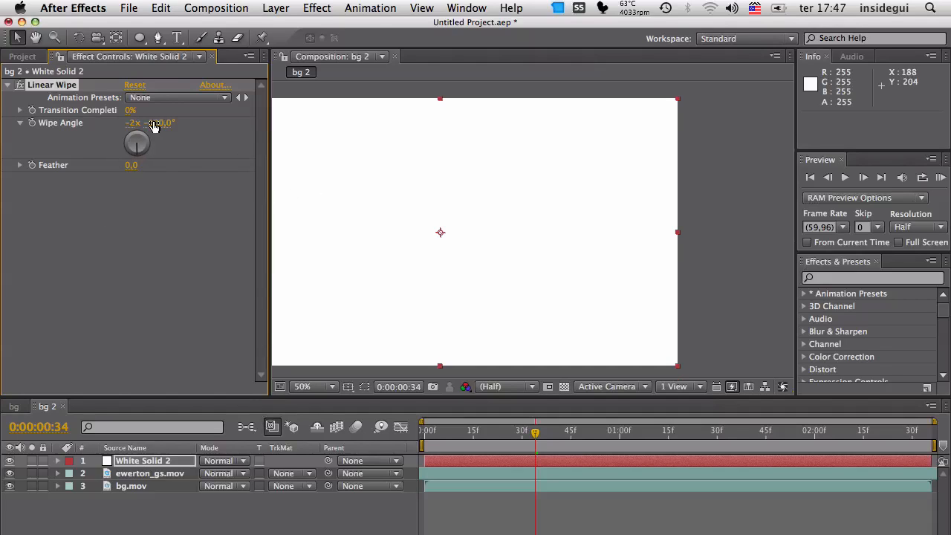
Soften the wipe edge with Feather 77,0, judging it at 27% Transition Completion, and return Transition Completion to 0%
left_click_drag(126, 111, 138, 111)
left_click_drag(131, 165, 201, 165)
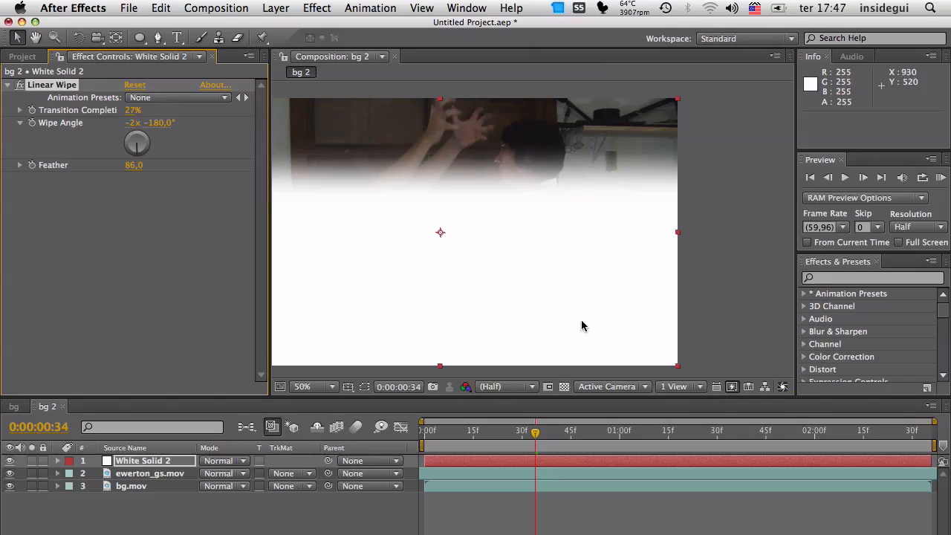
key("space")
left_click_drag(443, 255, 539, 257)
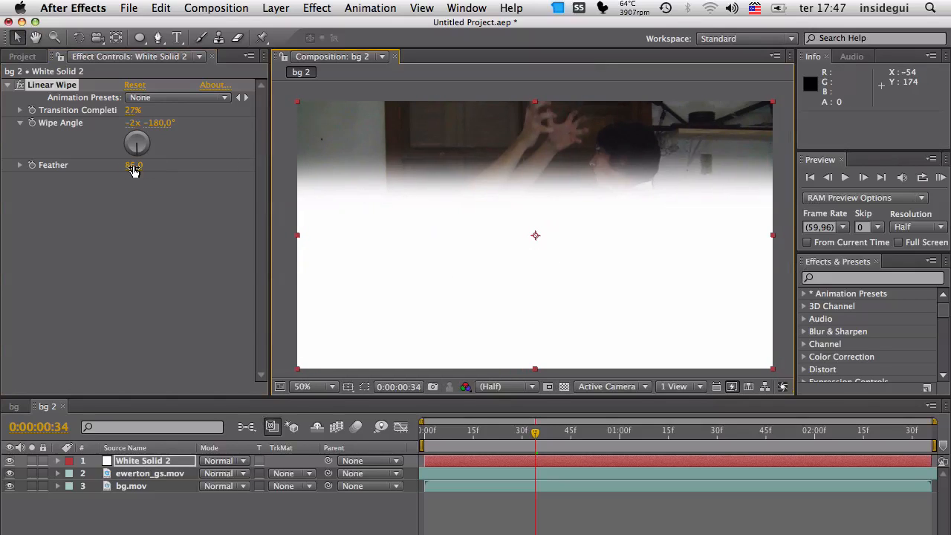
mouse_move(134, 169)
left_mouse_down()
mouse_move(104, 166)
mouse_move(129, 167)
left_mouse_up()
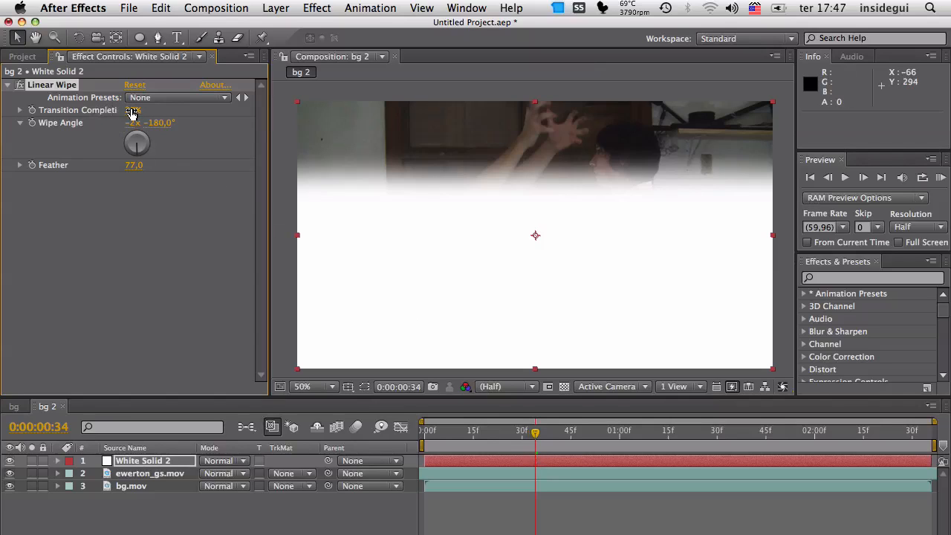
left_click_drag(131, 113, 1, 123)
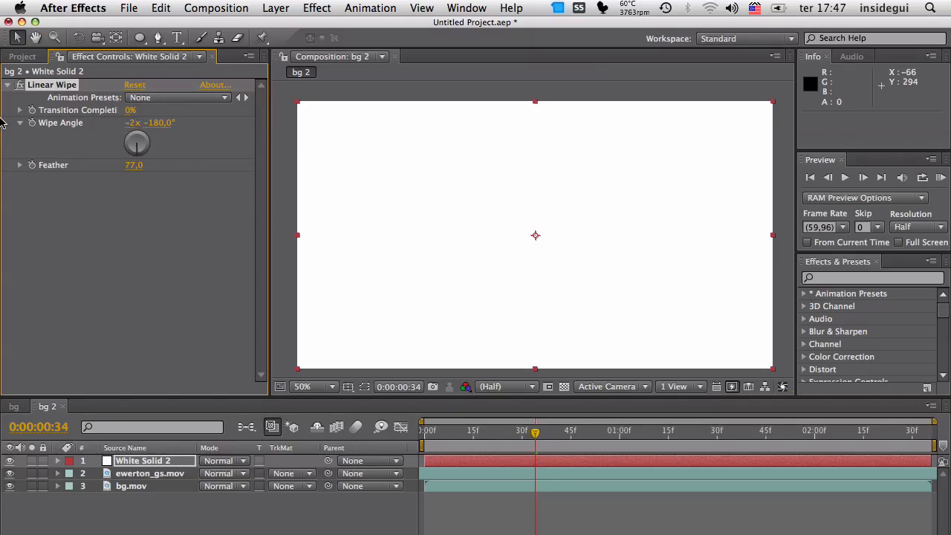
Lower the white solid's Opacity to 37% to see the footage beneath, and move the current time to 0:00:00:45
left_click(172, 461)
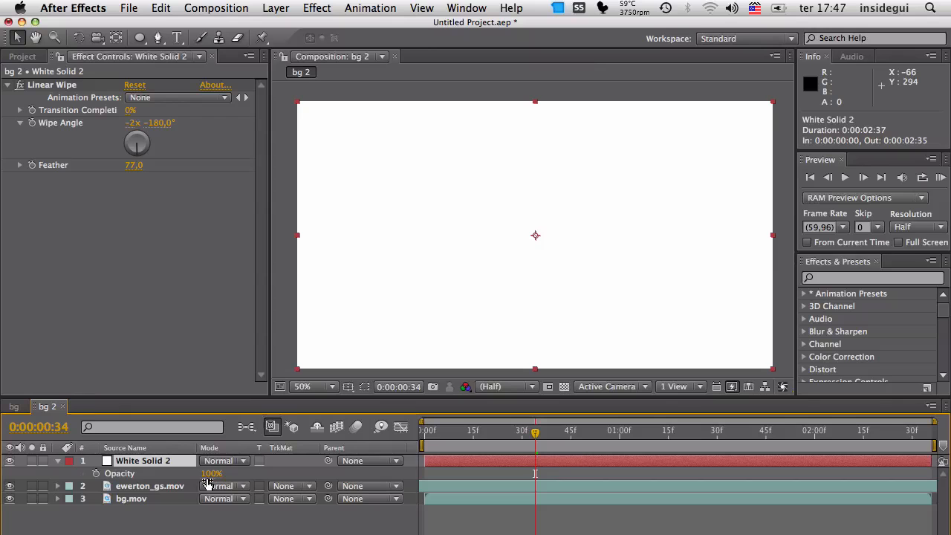
left_click_drag(208, 484, 205, 477)
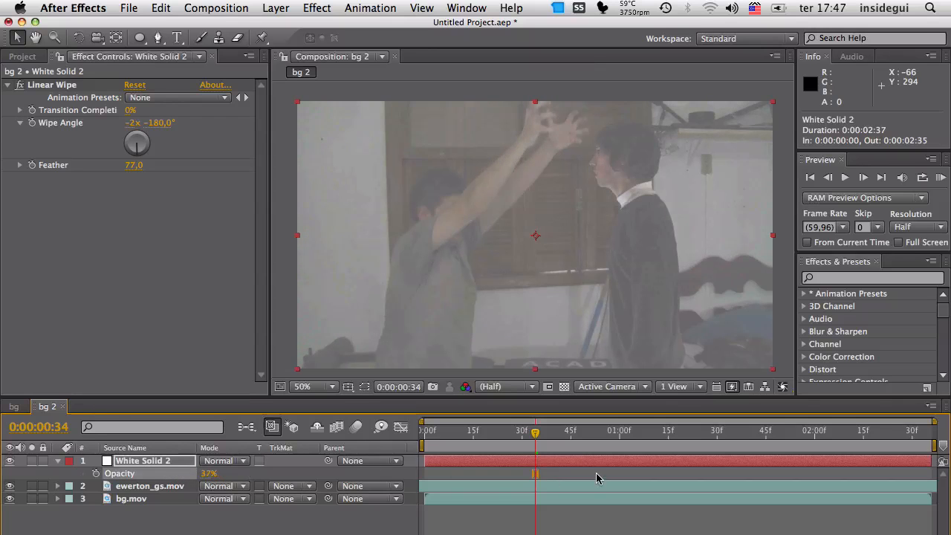
left_click_drag(535, 438, 570, 436)
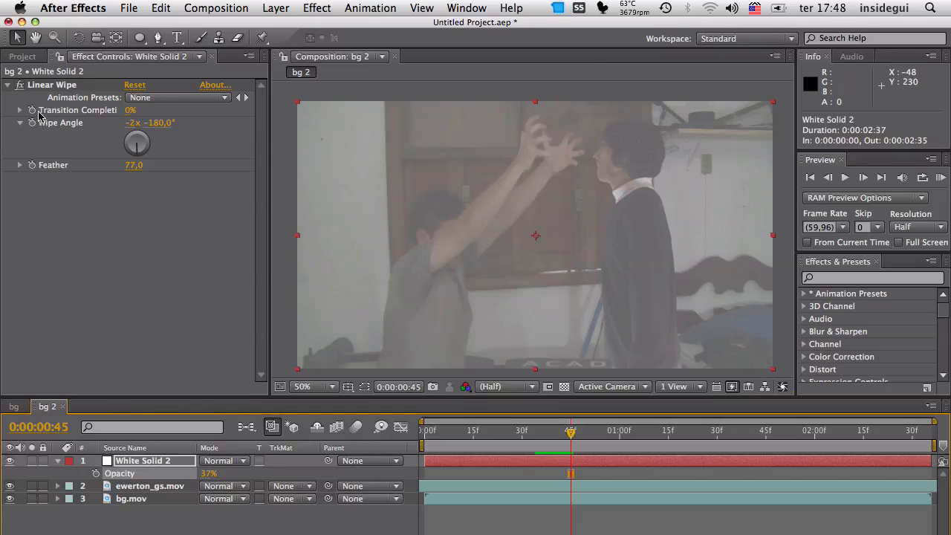
Keyframe Linear Wipe's Transition Completion from 0% at 0:00:00:45 to 100% at 0:00:01:59
left_click(32, 110)
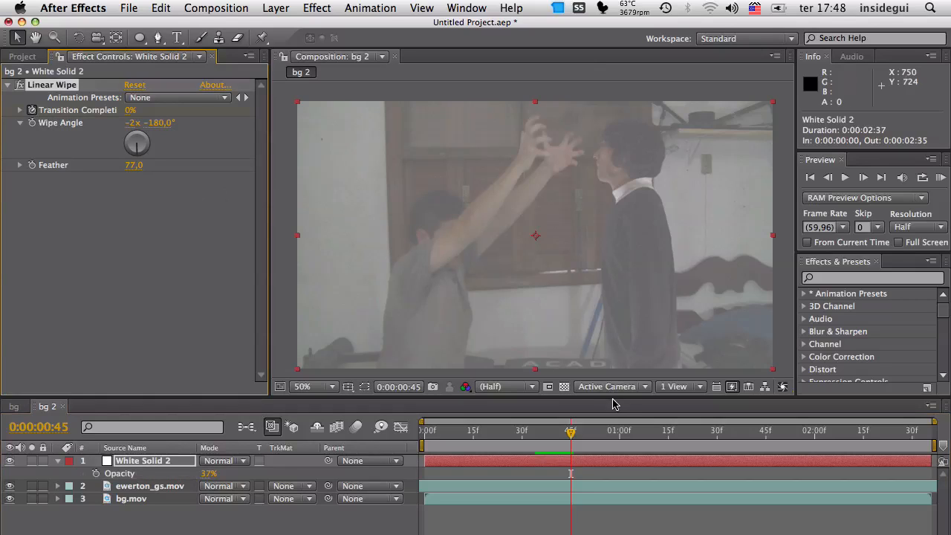
left_click_drag(570, 438, 596, 437)
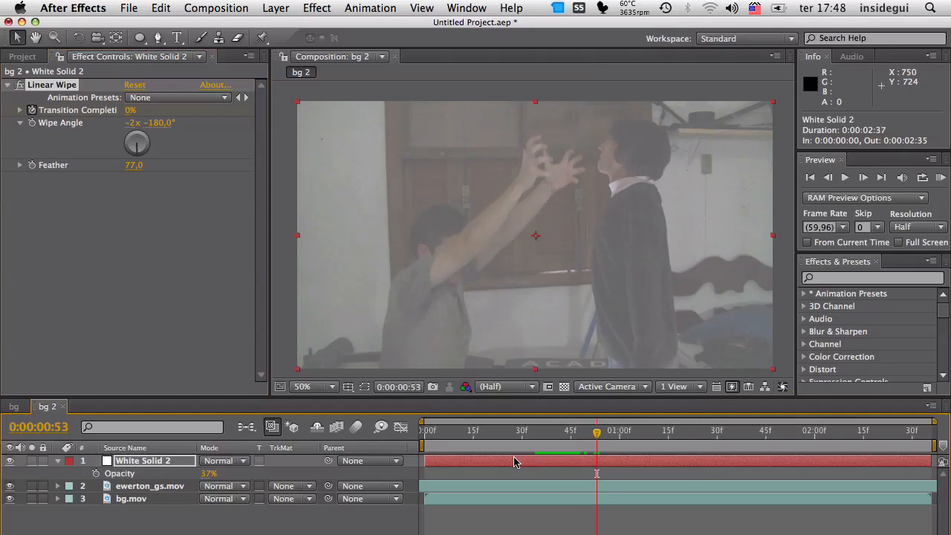
key("u")
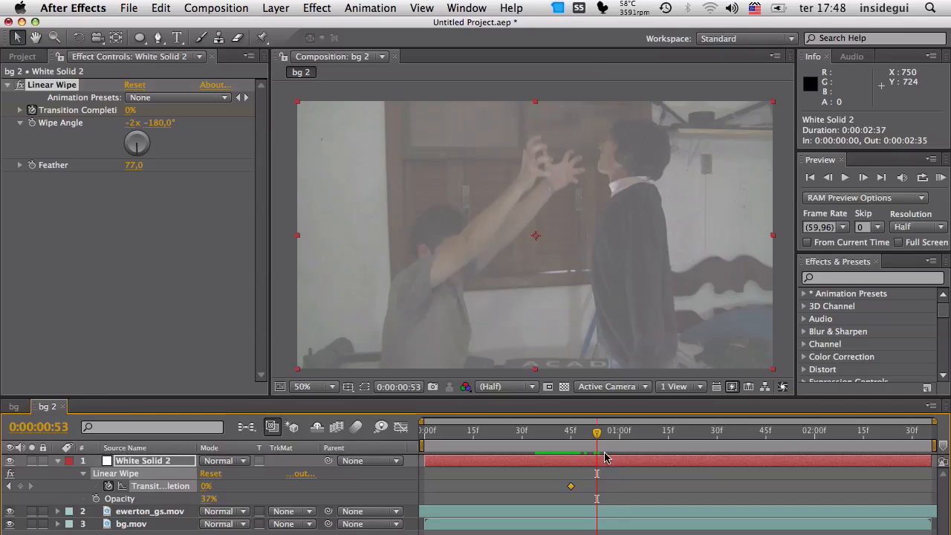
left_click_drag(598, 437, 811, 437)
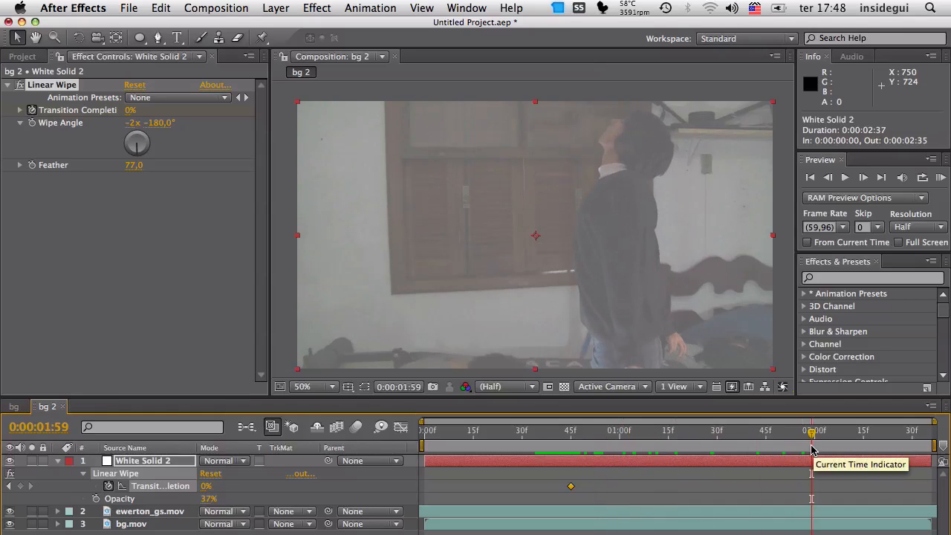
left_click_drag(128, 113, 269, 119)
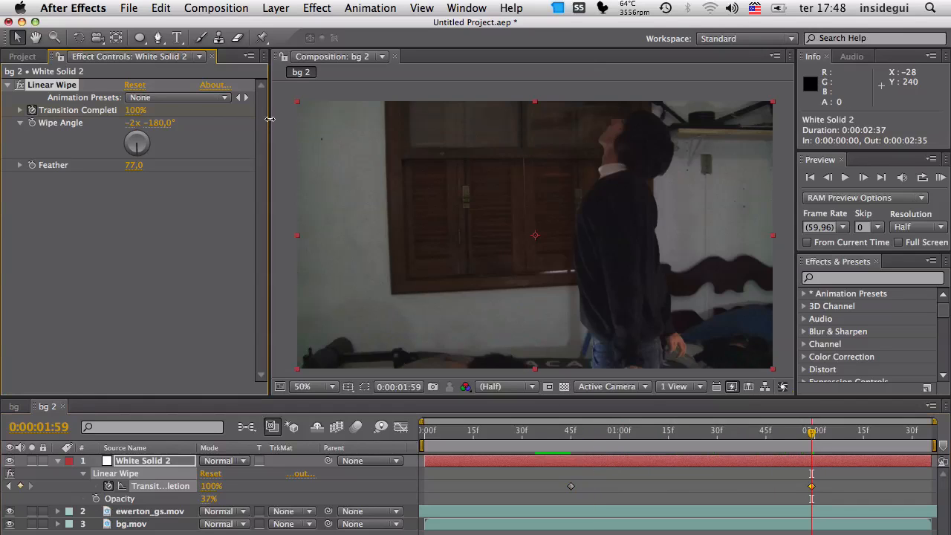
Compare the wipe with the actor's hand movement and apply Easy Ease In to the 100% Transition Completion keyframe
left_click_drag(540, 436, 611, 449)
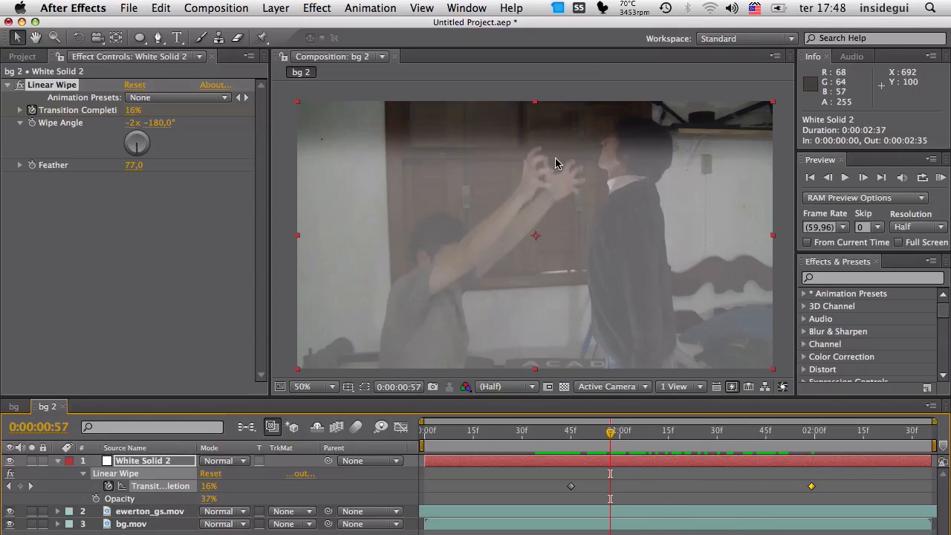
left_click_drag(533, 433, 665, 450)
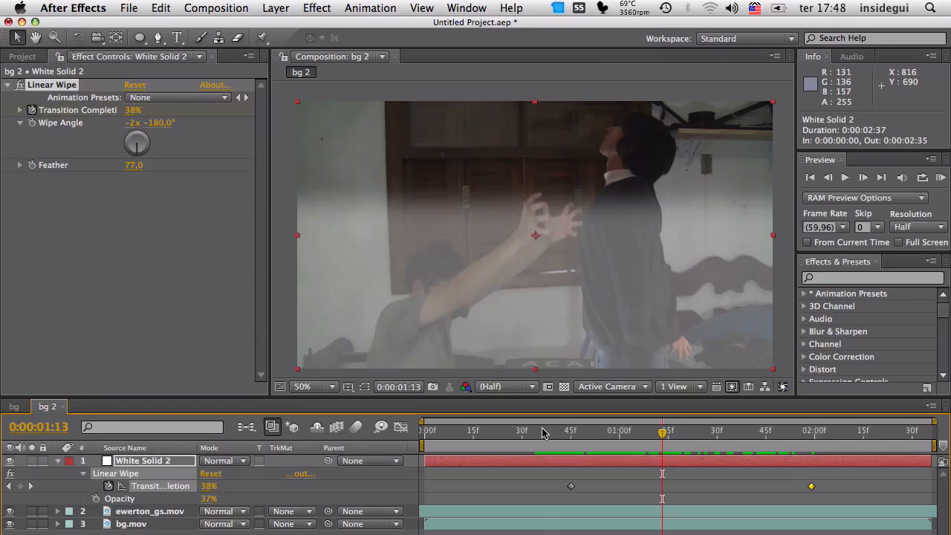
left_click_drag(569, 440, 775, 435)
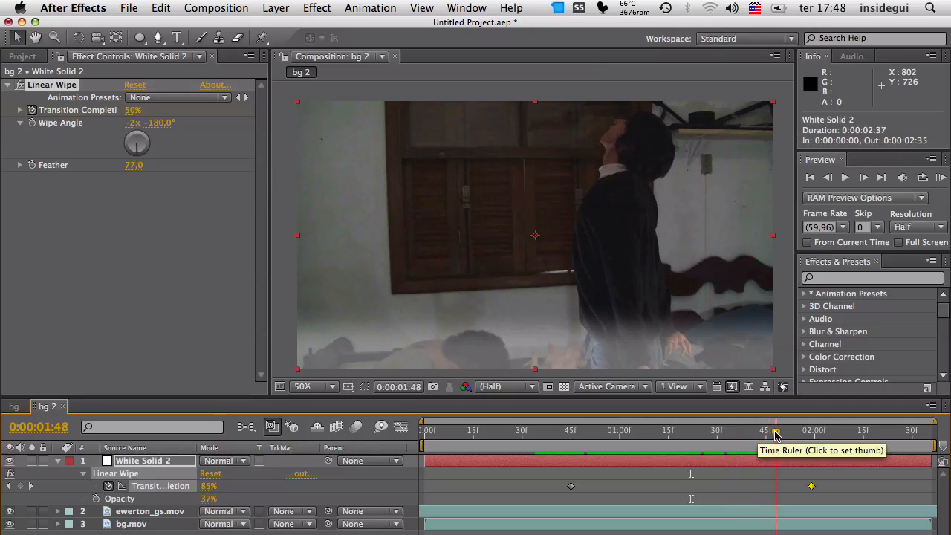
right_click(813, 492)
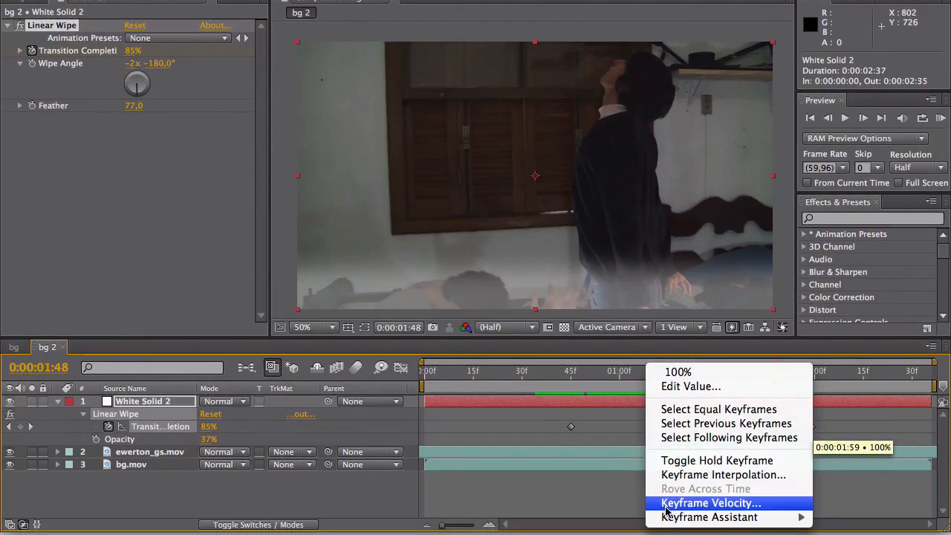
mouse_move(667, 518)
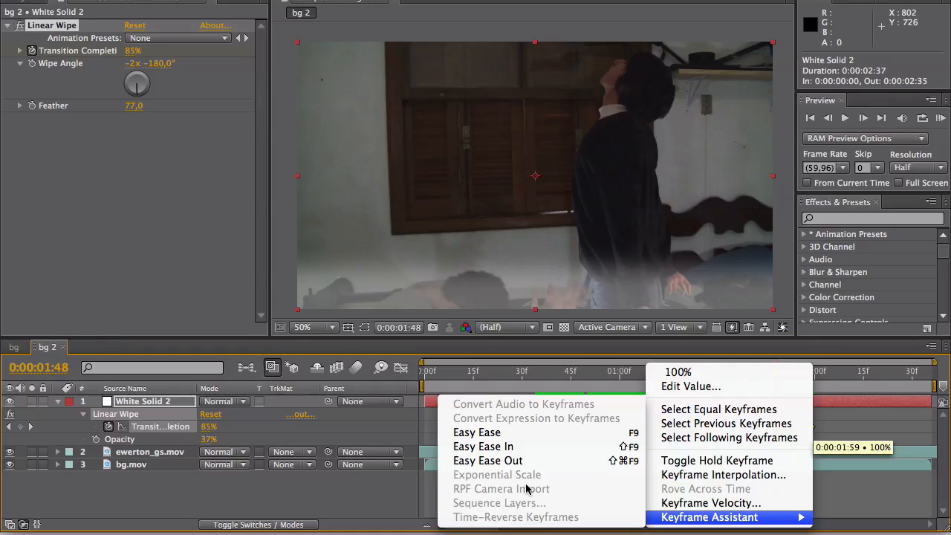
left_click(508, 446)
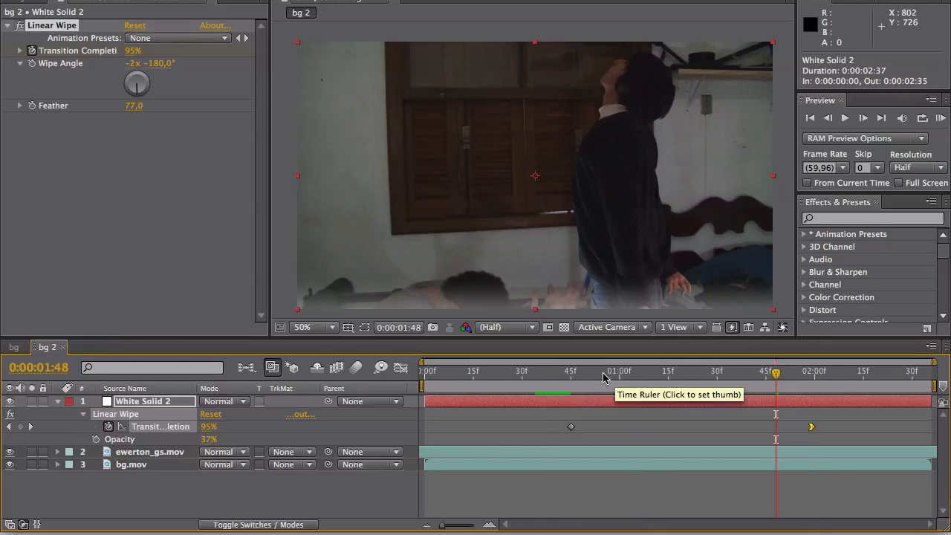
Retime the wipe to the hand movement by shifting the end keyframe to 0:00:02:06 and the start keyframe to 0:00:00:47
left_click(571, 371)
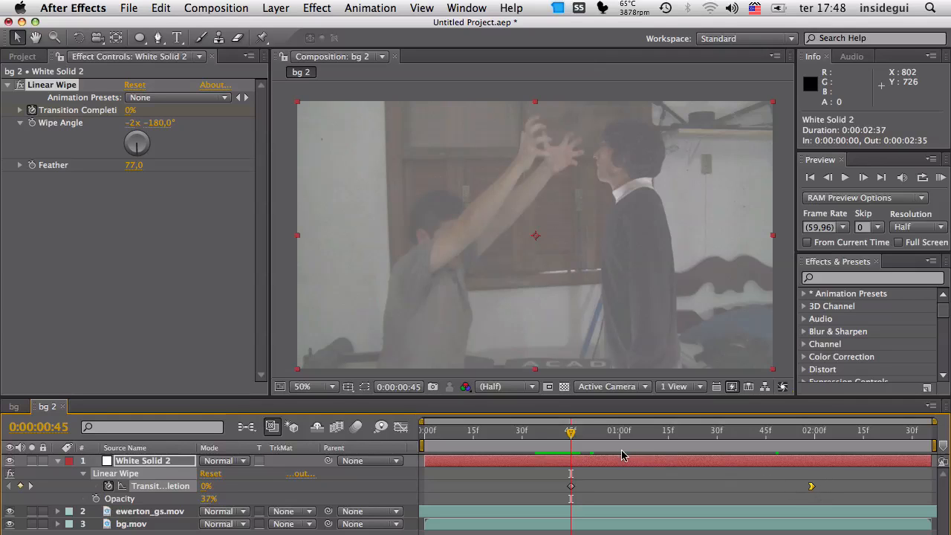
left_click_drag(571, 435, 733, 446)
left_click_drag(813, 489, 836, 488)
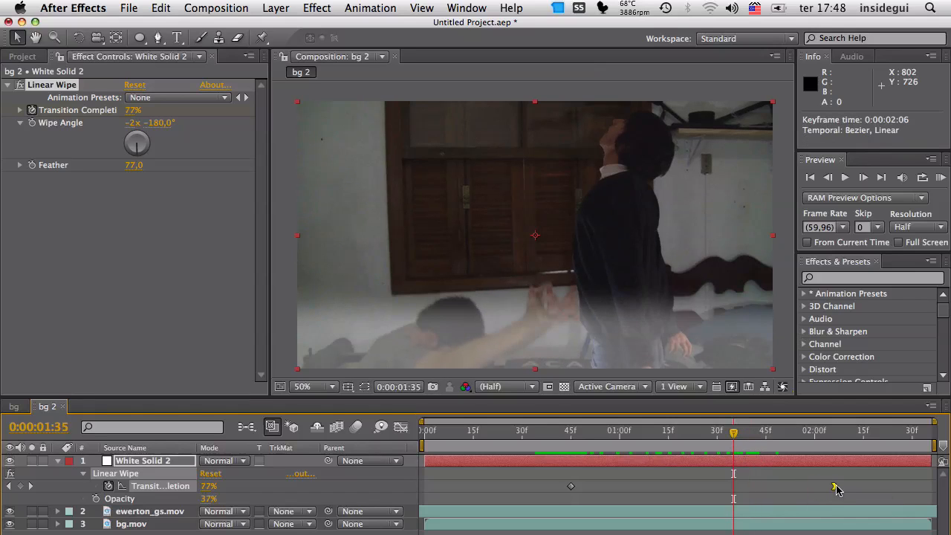
left_click_drag(734, 433, 616, 435)
left_click_drag(568, 487, 578, 487)
left_click(593, 442)
left_click_drag(599, 442, 577, 444)
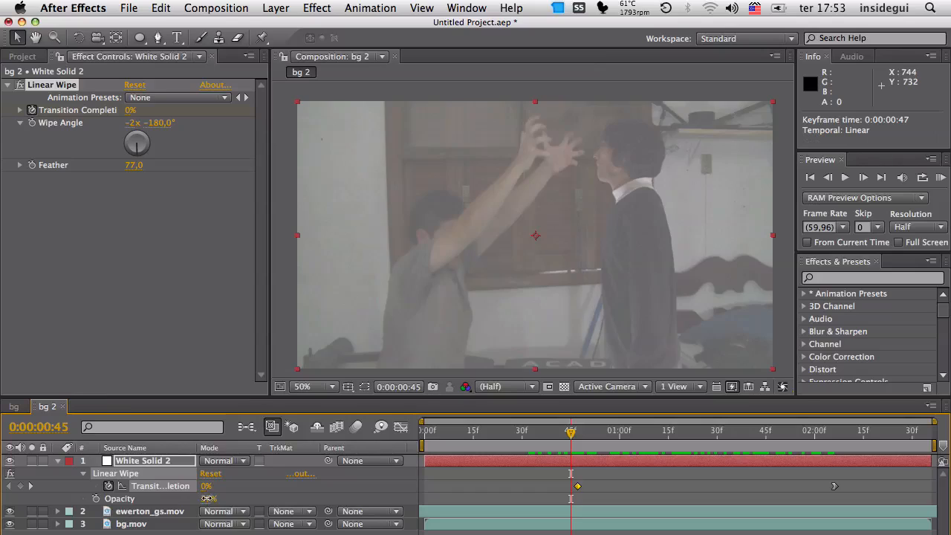
Restore the white solid's Opacity to 100% and deselect the layer
left_click_drag(207, 498, 427, 495)
left_click(253, 504)
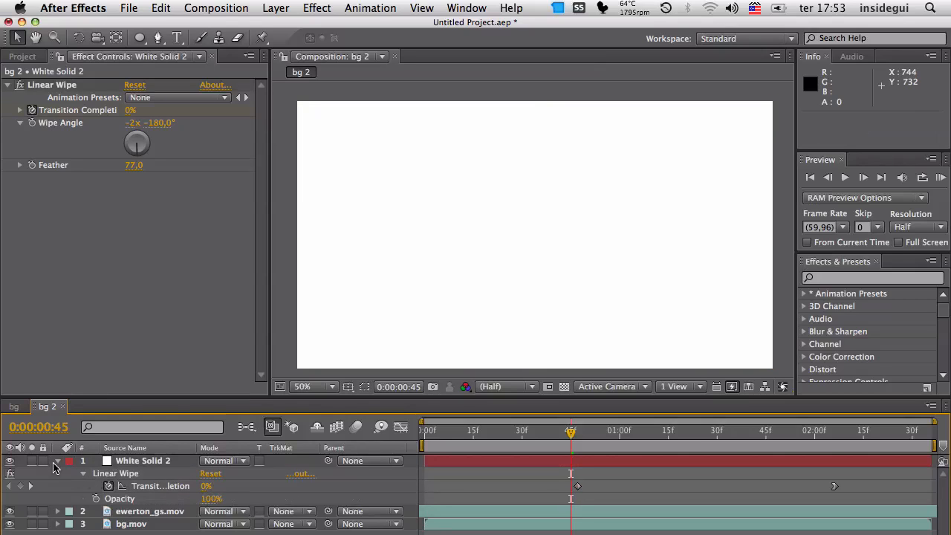
Collapse White Solid 2's properties, hide that solid and select the green-screen actor layer beneath it
key("u")
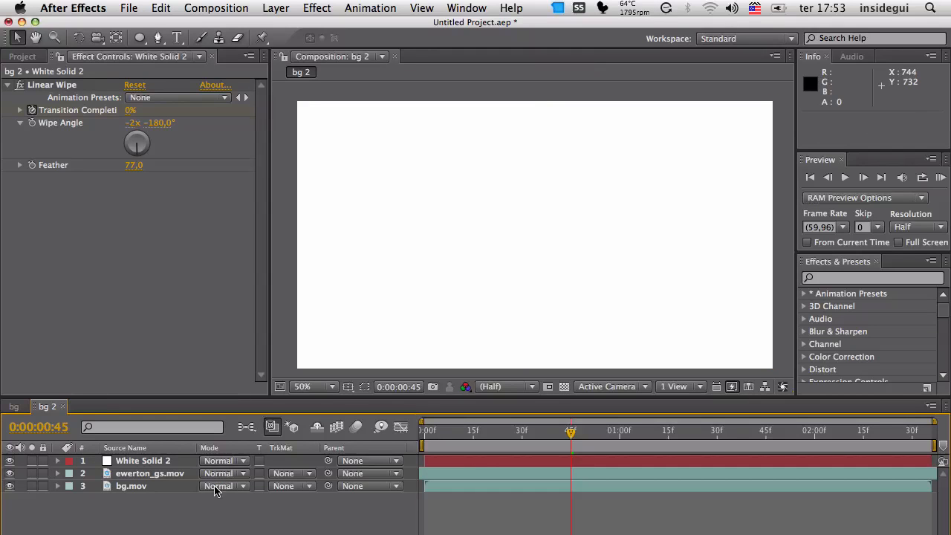
left_click(155, 461)
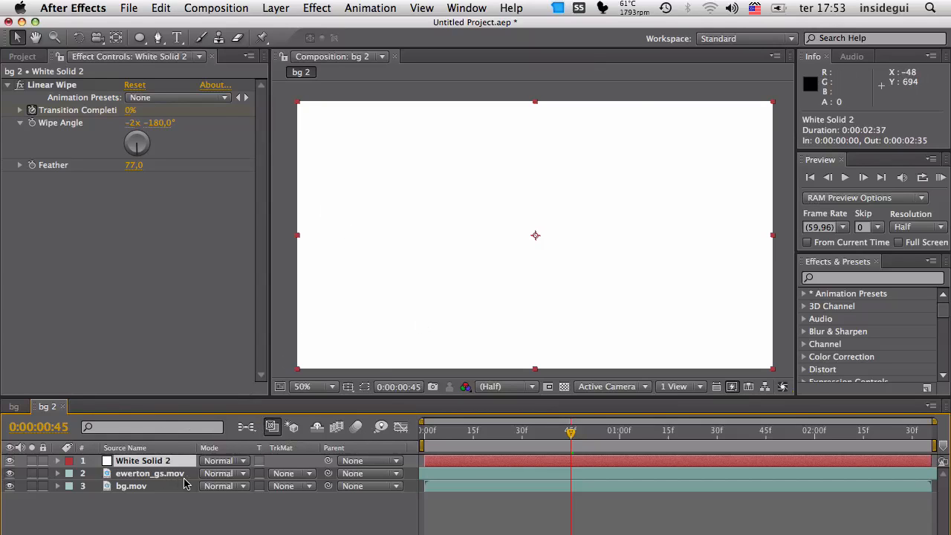
left_click(152, 473)
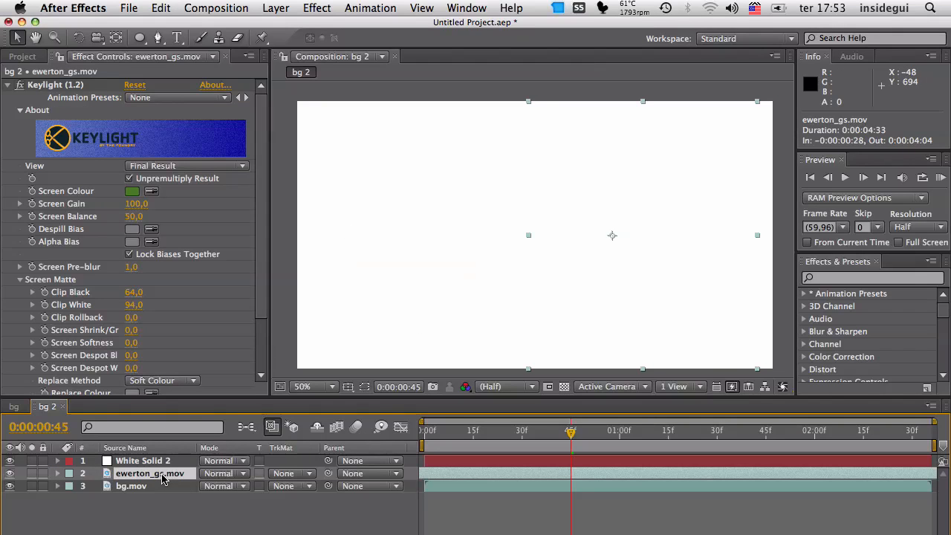
left_click(10, 460)
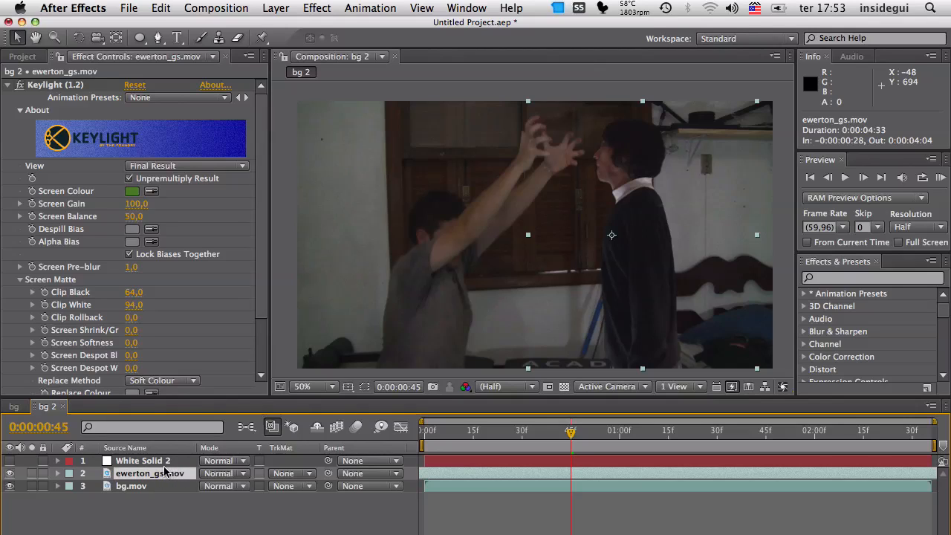
left_click(92, 461)
left_click(10, 461)
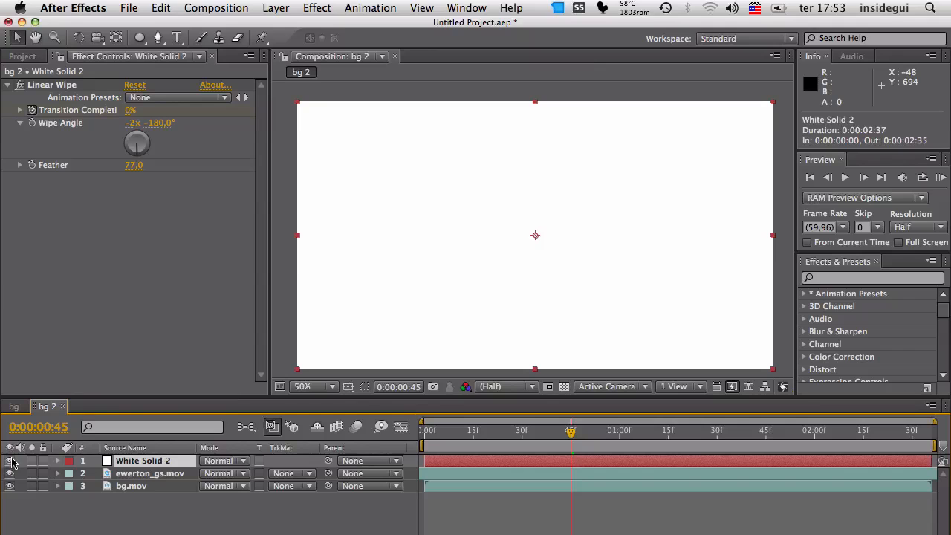
left_click(10, 460)
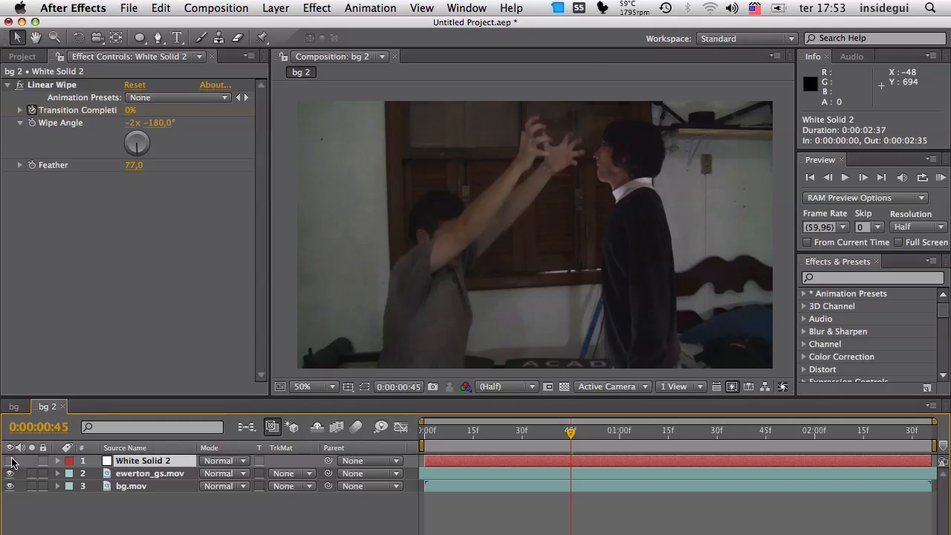
left_click(121, 474)
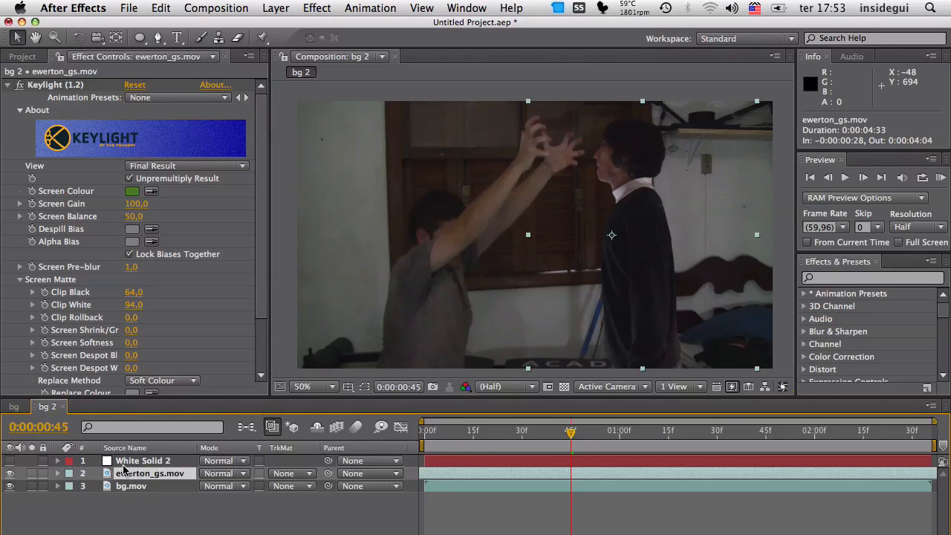
left_click(125, 462)
left_click(126, 474)
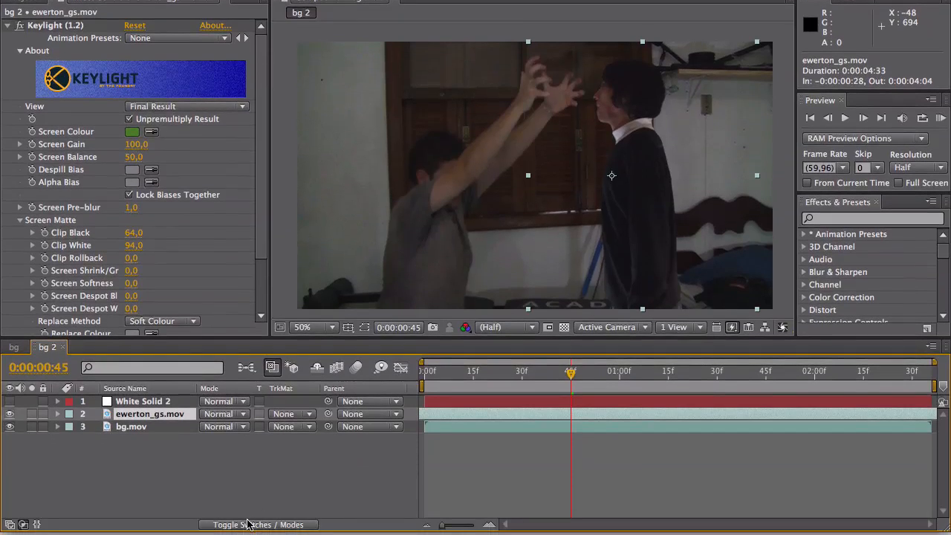
Try White Solid 2 as the actor layer's alpha track matte, preview it, and restore No Track Matte
left_click(248, 524)
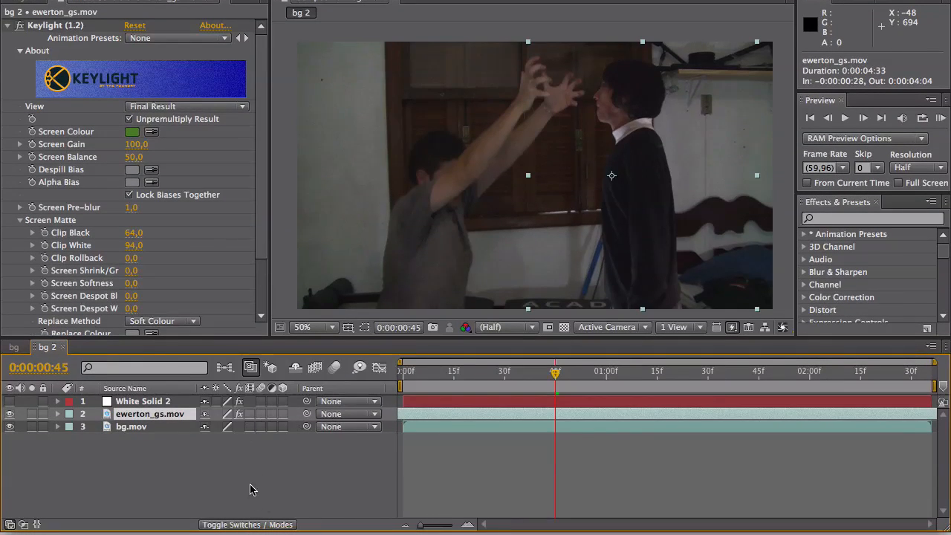
left_click(238, 525)
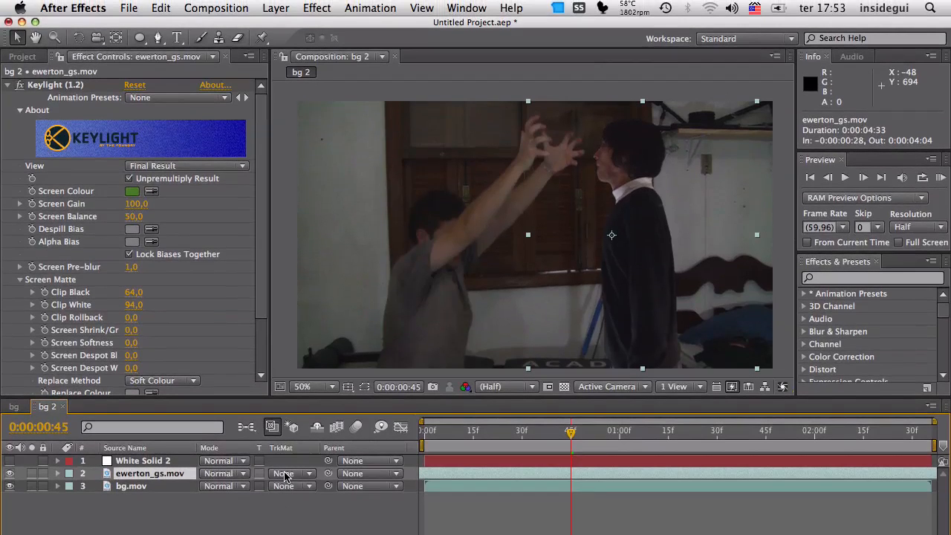
left_click(287, 416)
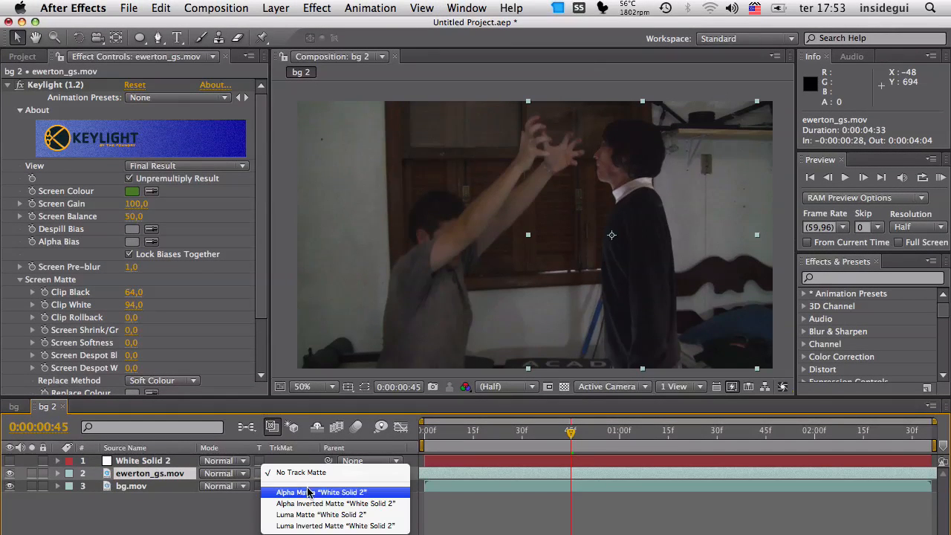
left_click(359, 492)
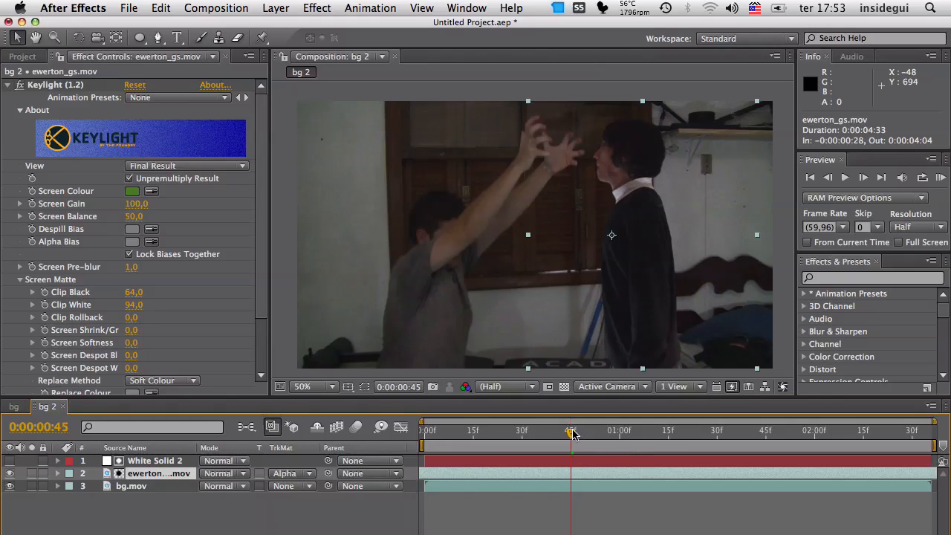
left_click_drag(573, 433, 617, 458)
left_click(295, 472)
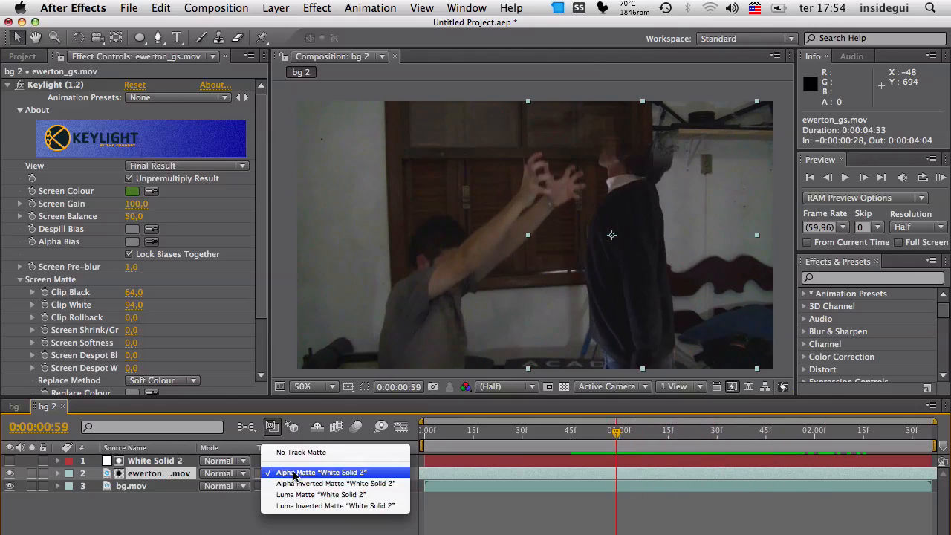
left_click(350, 454)
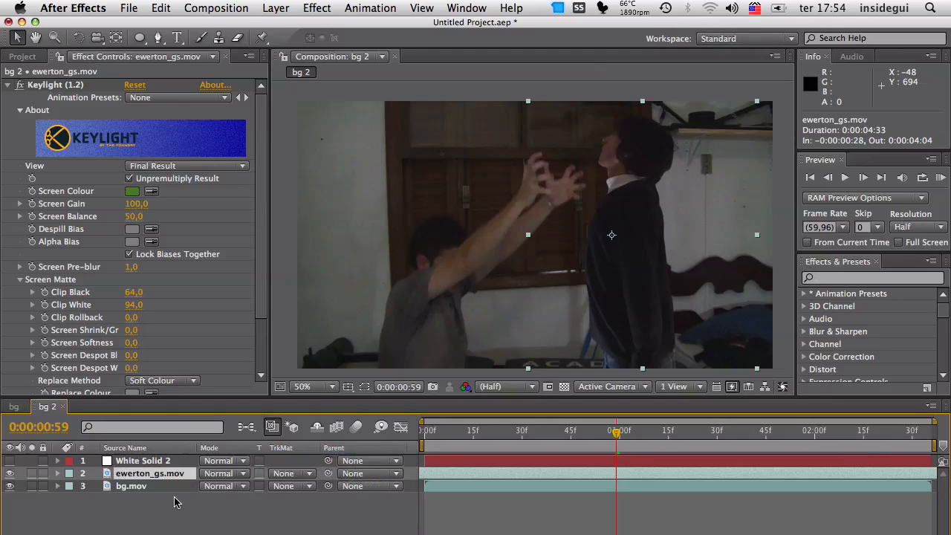
Create a new comp-size white solid of 1280 × 720 px above the other layers
left_click(276, 8)
mouse_move(280, 30)
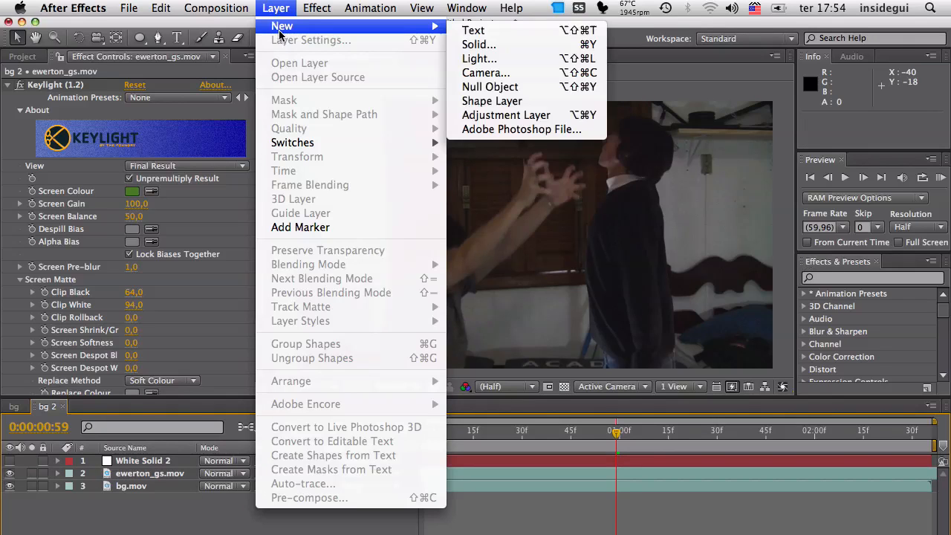
left_click(541, 47)
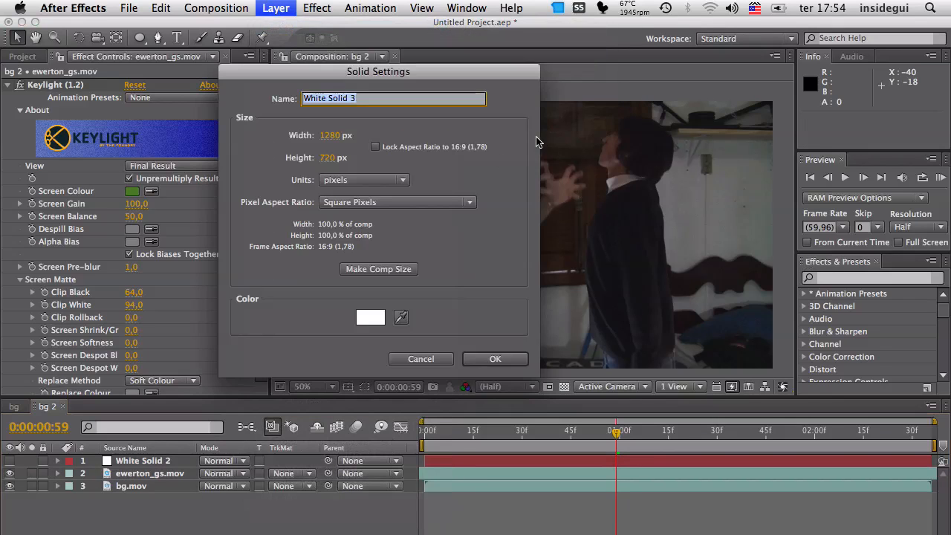
left_click(523, 359)
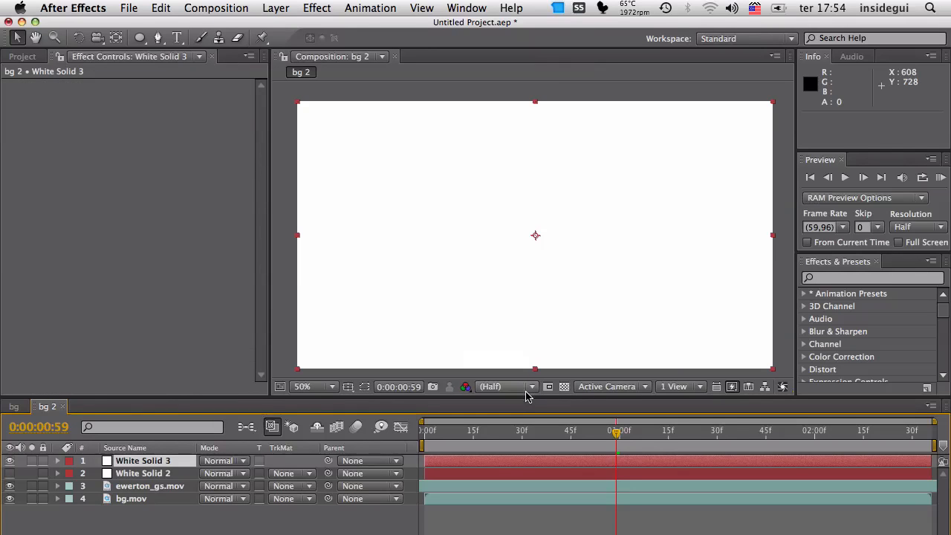
Apply Fractal Noise to the new solid with Contrast 200 and Brightness -7
left_click(317, 8)
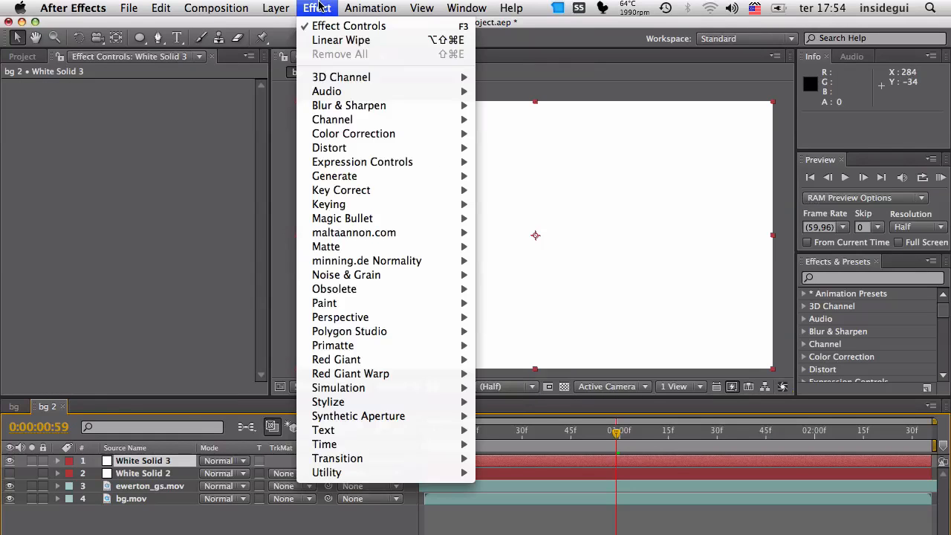
mouse_move(349, 280)
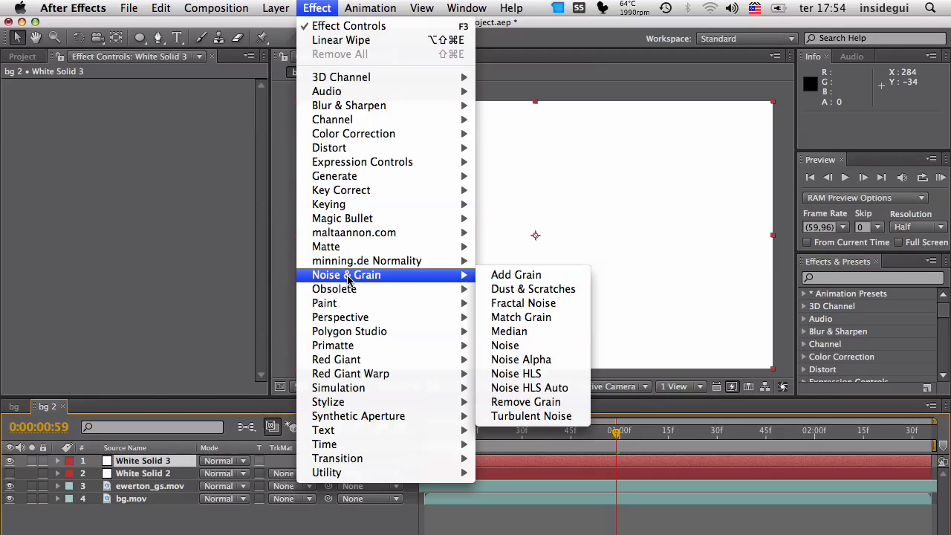
left_click(547, 302)
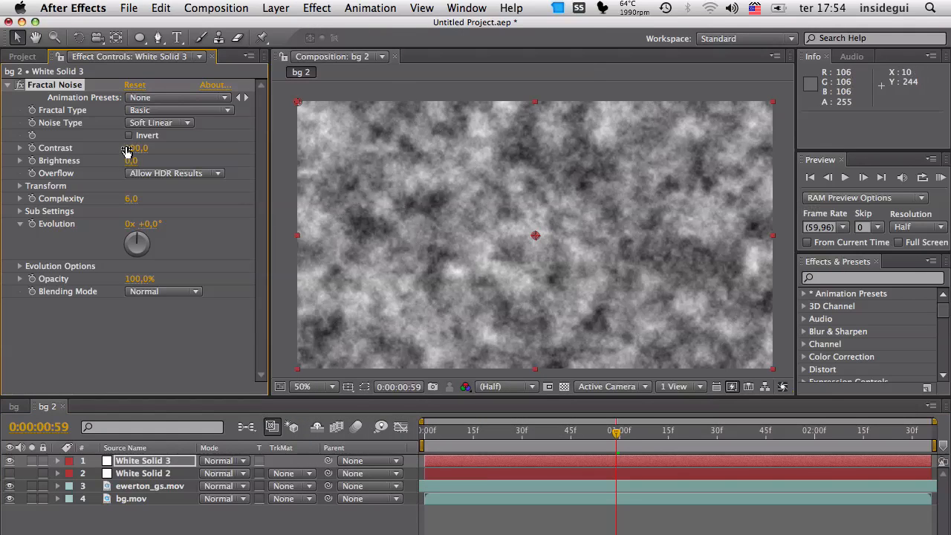
left_click_drag(126, 151, 201, 153)
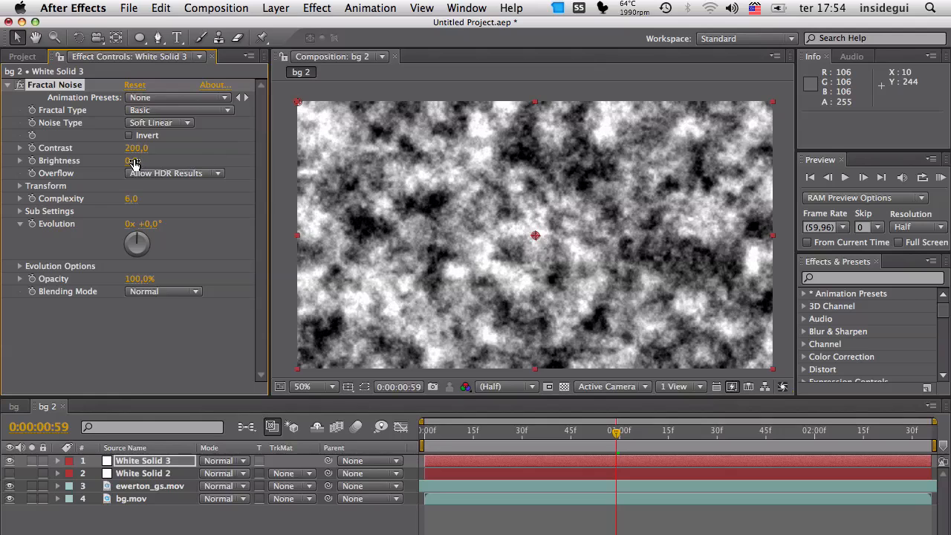
mouse_move(132, 162)
left_mouse_down()
mouse_move(159, 162)
mouse_move(122, 160)
left_mouse_up()
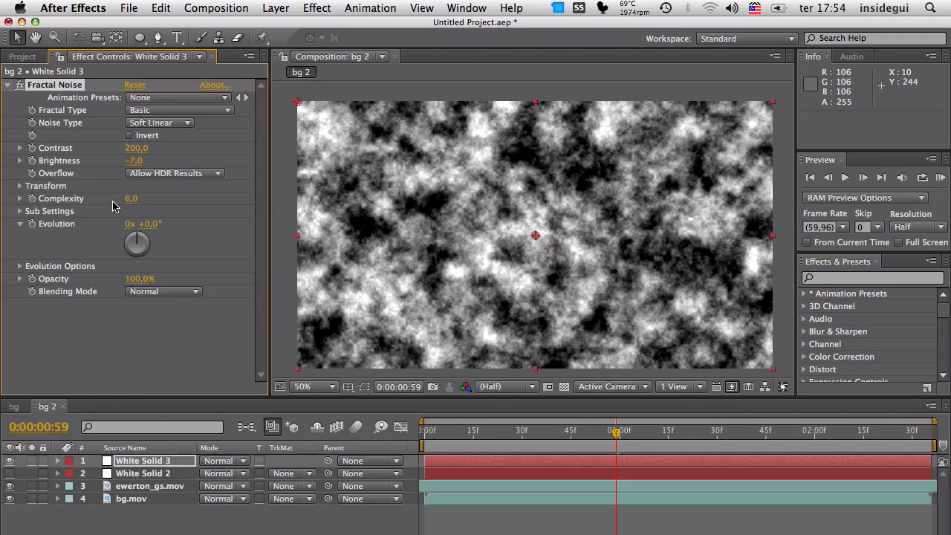
Keyframe Fractal Noise's Evolution from 0x at 0:00:00:00 to 2x at 0:00:02:35 and preview the moving noise
key("Home")
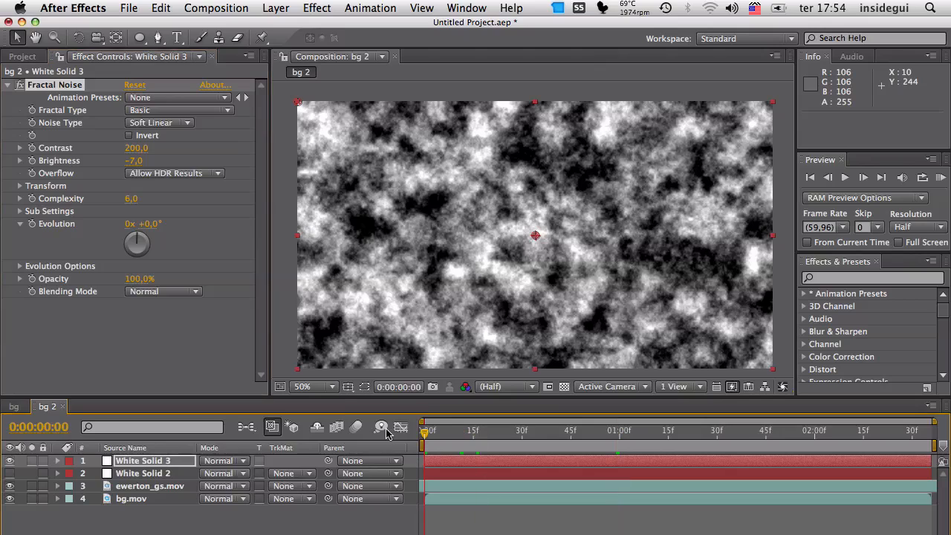
left_click(32, 224)
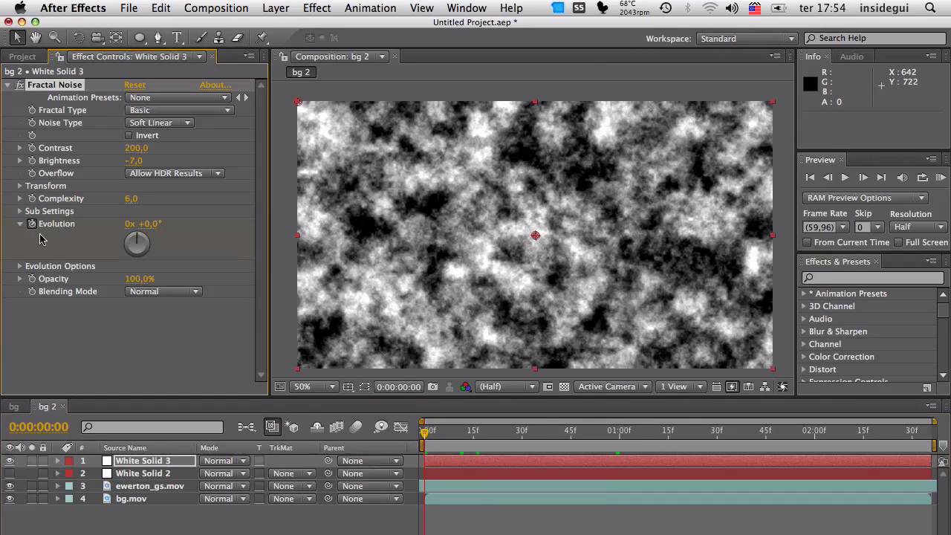
left_click_drag(440, 433, 929, 433)
left_click(126, 224)
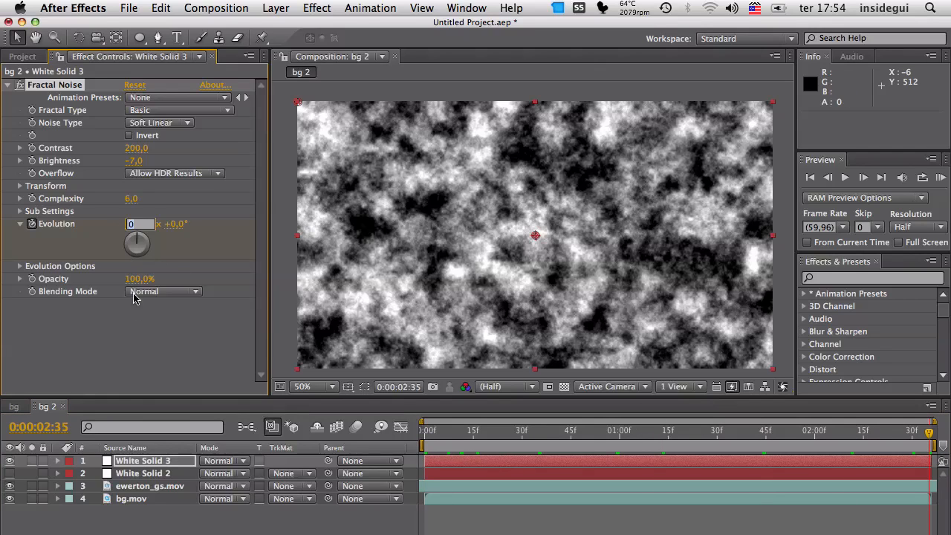
type("2")
key("Return")
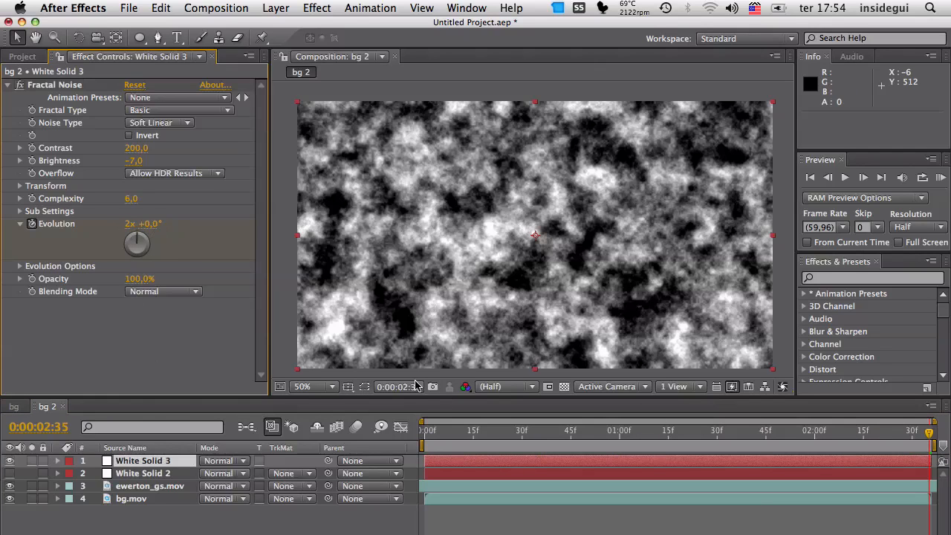
left_click_drag(525, 434, 422, 434)
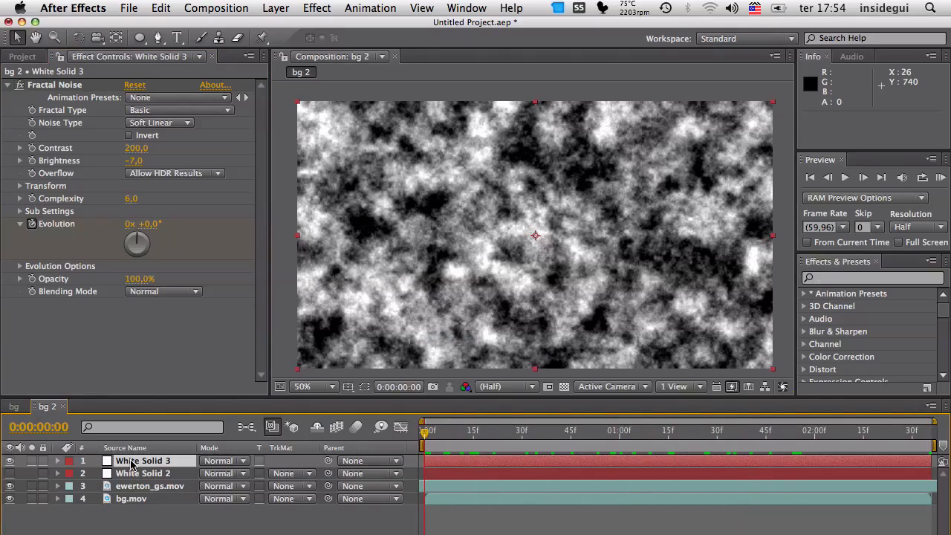
Rename the fractal noise solid as Fractal and the Linear Wipe solid as Matte
key("Return")
type("Fractal")
key("Return")
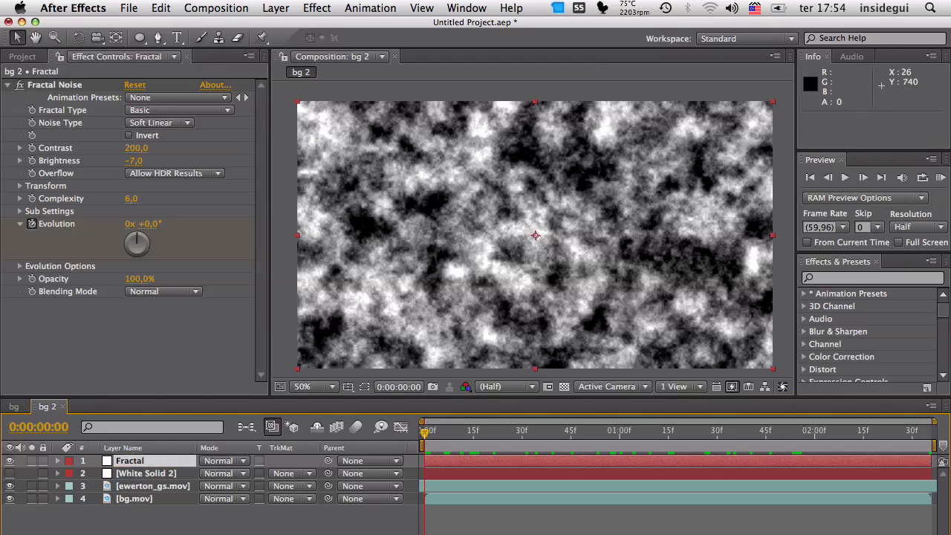
left_click(141, 473)
key("Return")
type("Matte")
key("Return")
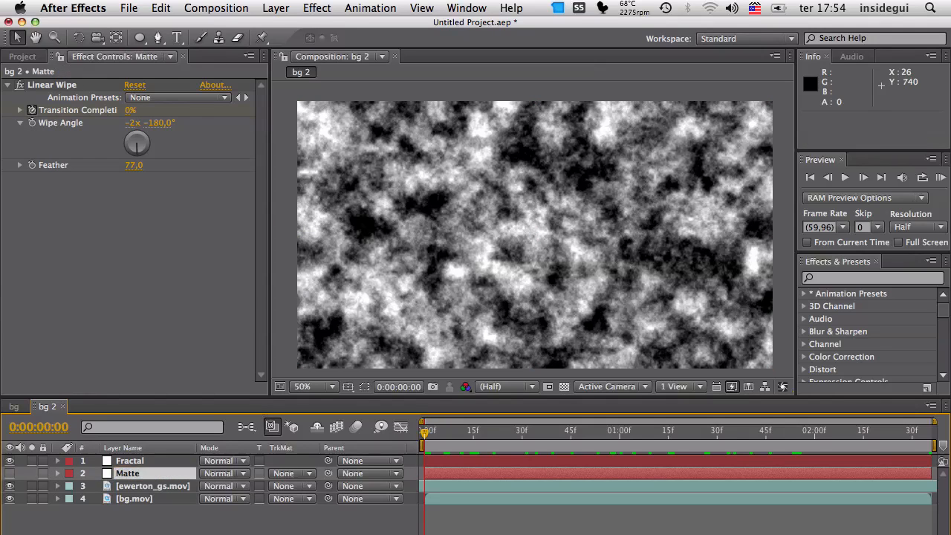
left_click(145, 511)
Copy the keyframed Linear Wipe effect from the Matte layer onto the Fractal layer at 0:00:00:00
left_click(127, 476)
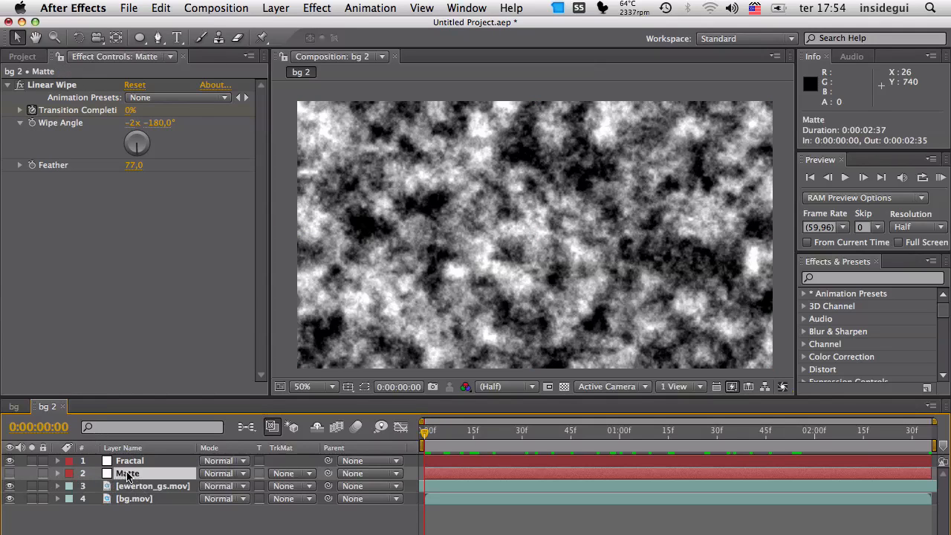
left_click(47, 87)
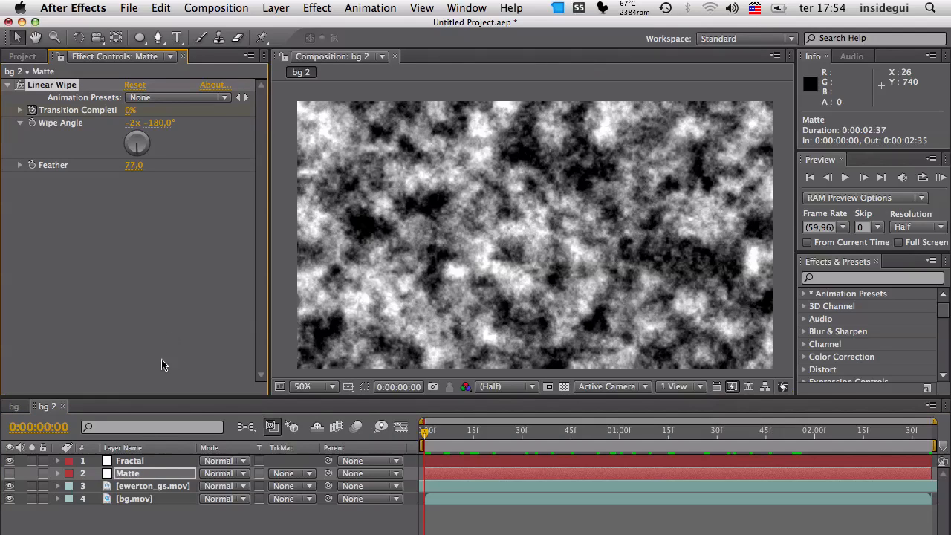
left_click(146, 463)
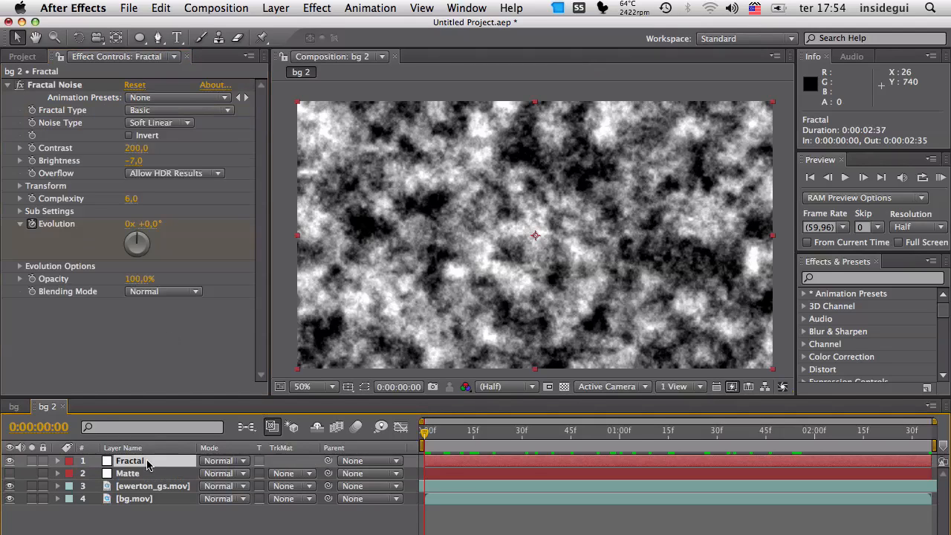
key("super+v")
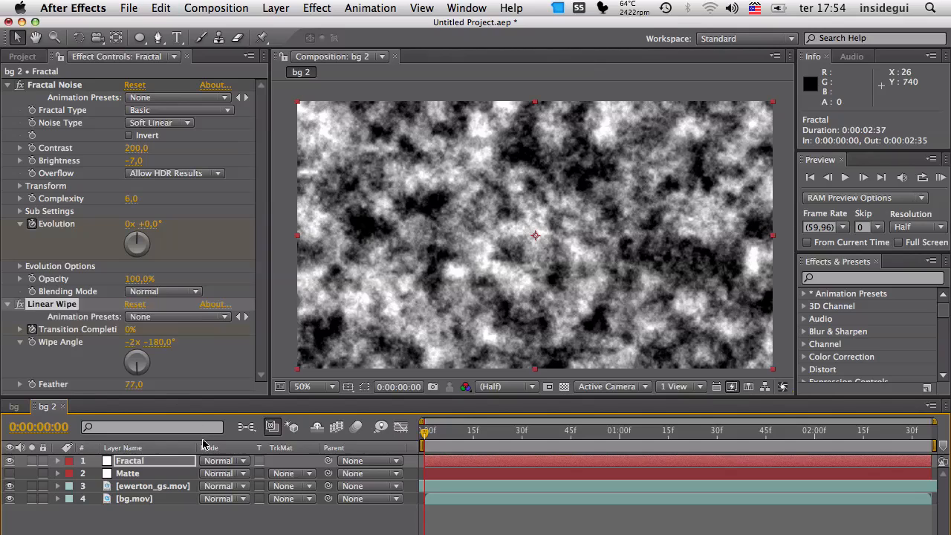
Reveal the Fractal layer's keyframes and preview the timing of its copied wipe from the composition start
left_click(185, 464)
key("u")
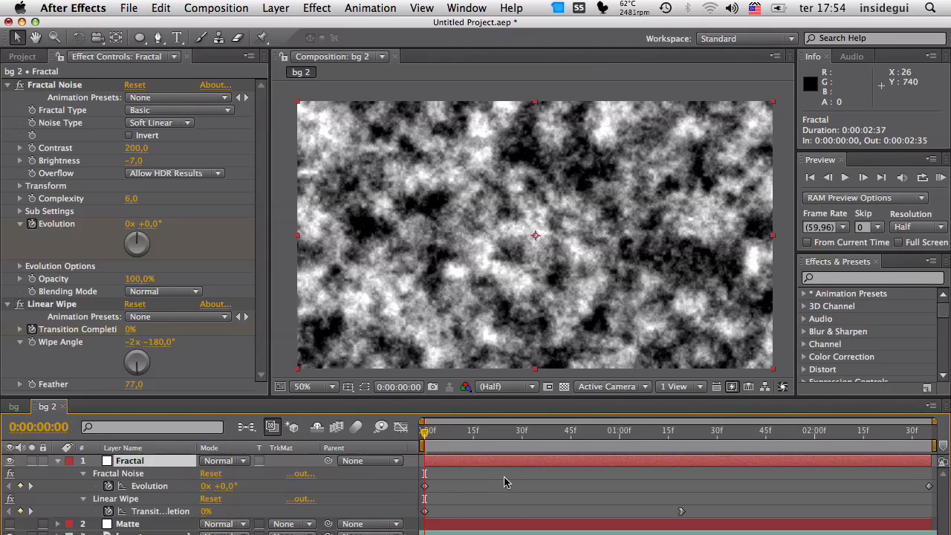
left_click_drag(423, 434, 547, 437)
key("Home")
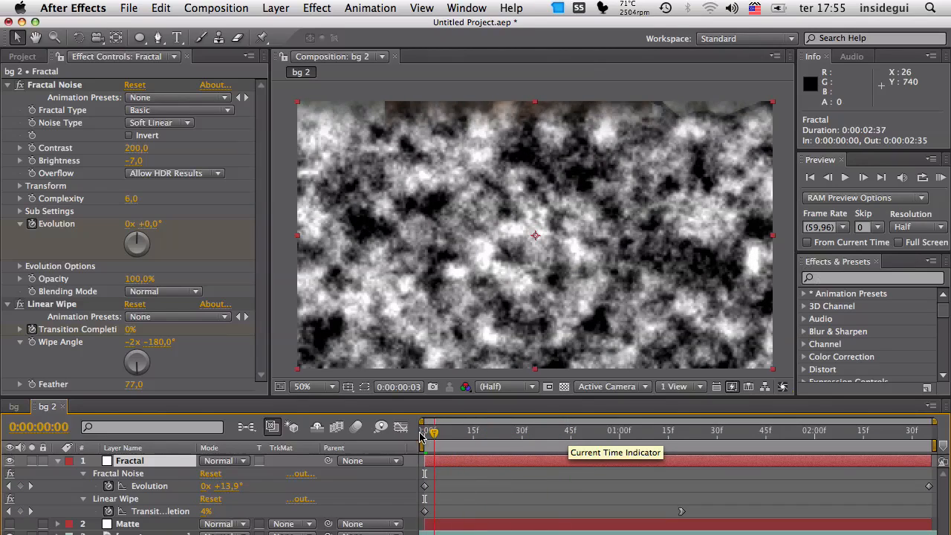
Turn on the Matte layer's visibility, reveal the Fractal and Matte keyframes, and scrub through to compare their wipe timing
left_click(59, 461)
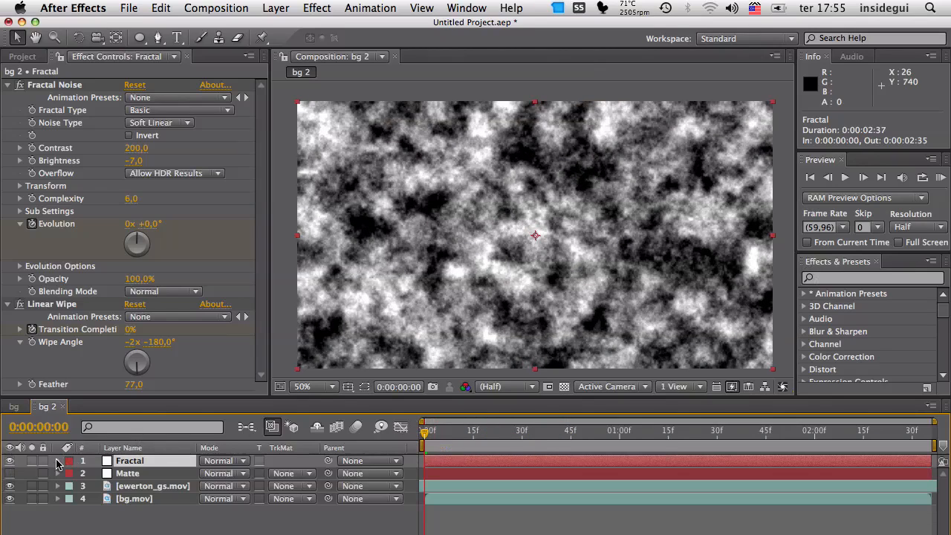
left_click(141, 474)
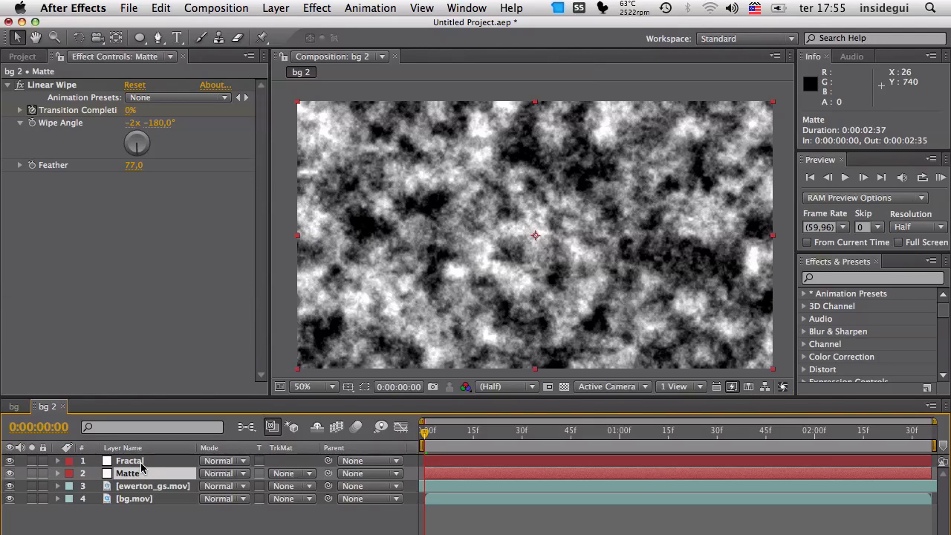
left_click(141, 462, "shift")
key("u")
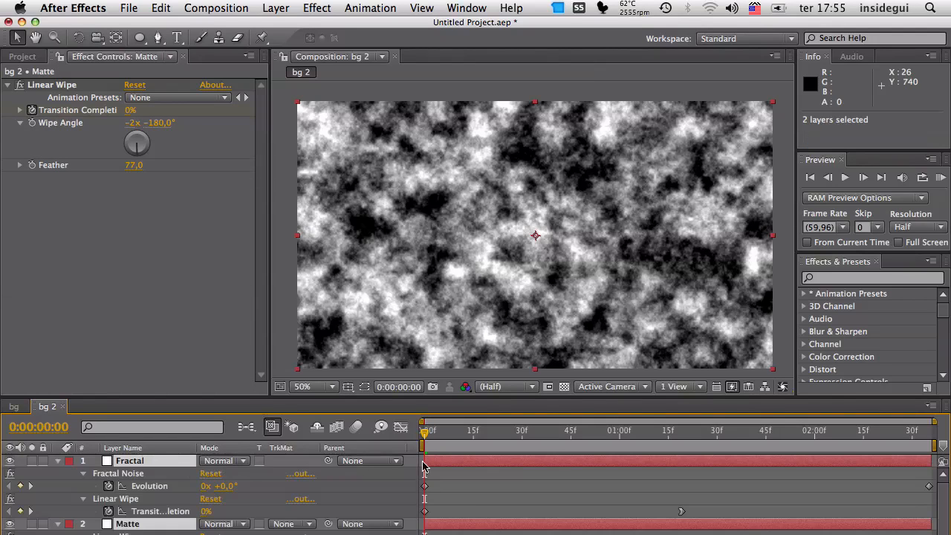
left_click(569, 432)
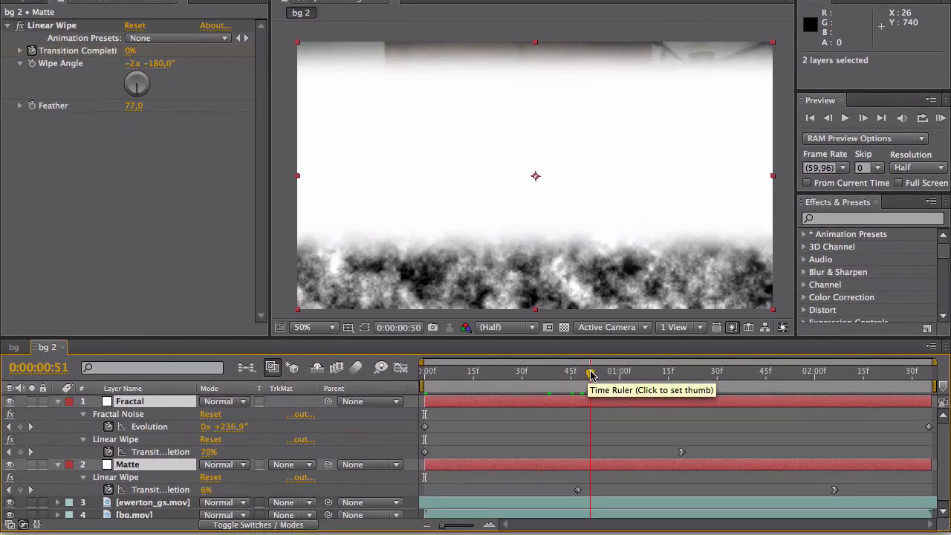
left_click_drag(570, 375, 629, 376)
left_click(608, 383)
Move the Fractal layer's two Linear Wipe keyframes so they align with the Matte layer's wipe keyframes
left_click_drag(699, 445, 422, 465)
left_click_drag(682, 455, 834, 455)
left_click(372, 429)
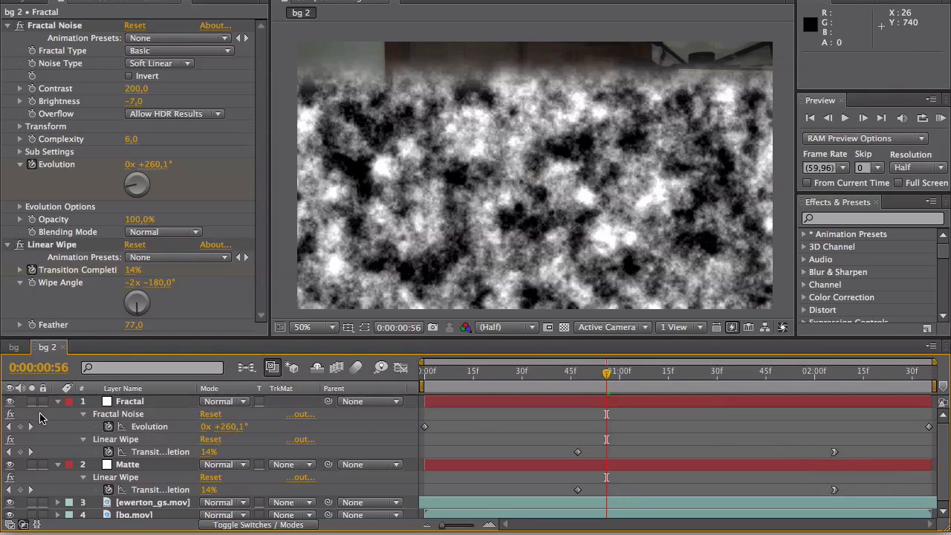
Collapse both solid layers and place the Matte layer above the Fractal layer
left_click(59, 402)
left_click(59, 413)
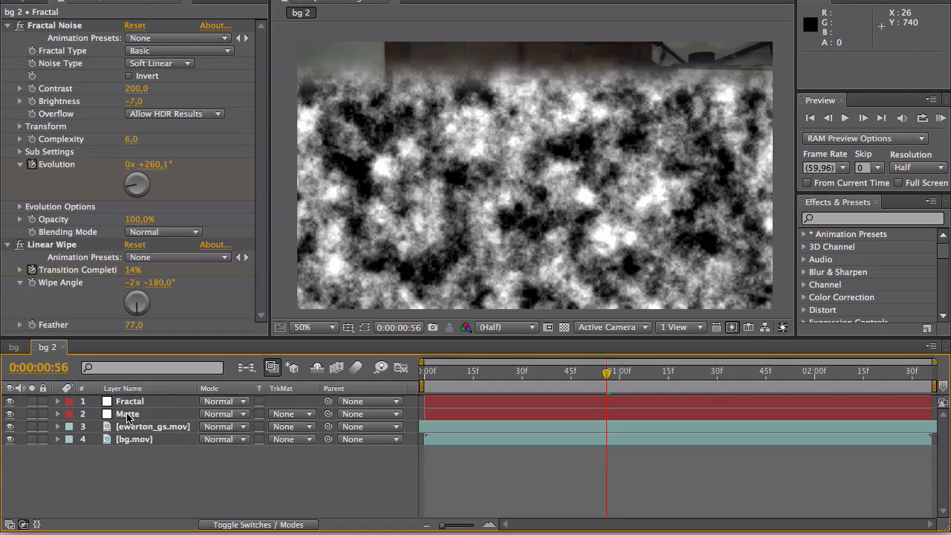
left_click_drag(127, 414, 130, 405)
Delay both of Fractal's Linear Wipe keyframes slightly so its wipe starts at 0:00:00:50, and preview the offset edge
left_click(133, 416, "shift")
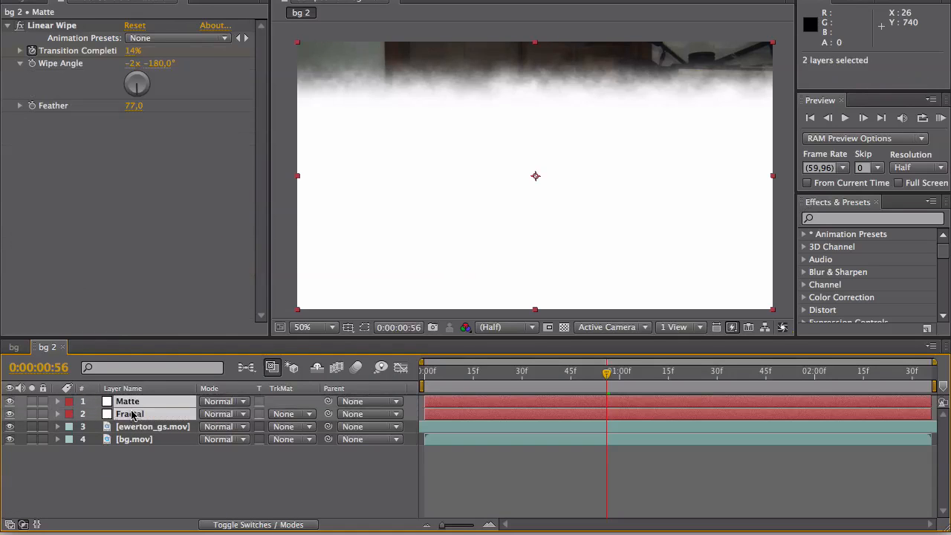
key("u")
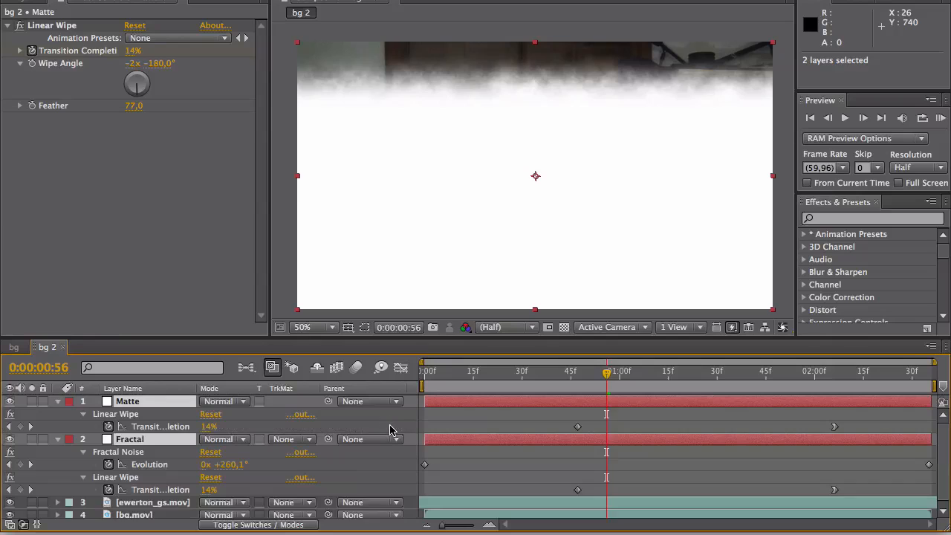
left_click(538, 418)
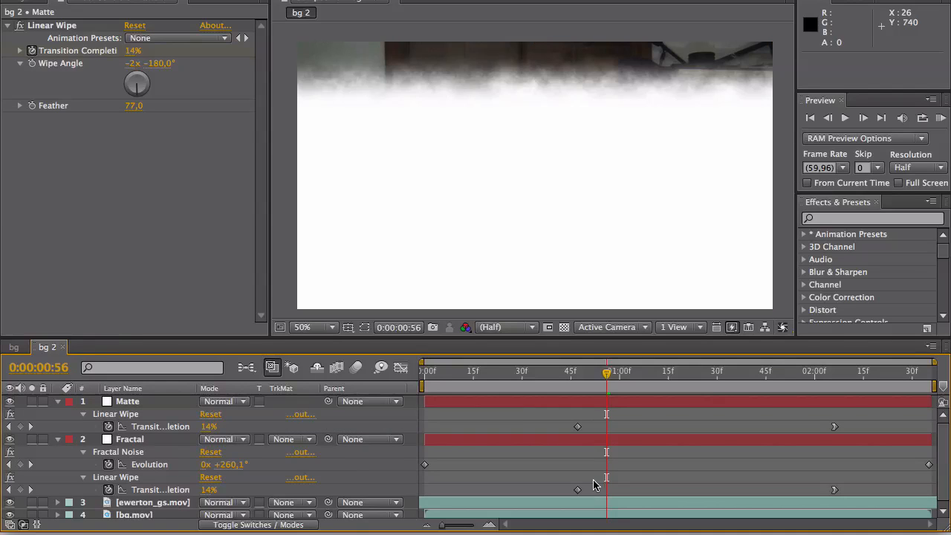
left_click_drag(557, 471, 835, 490)
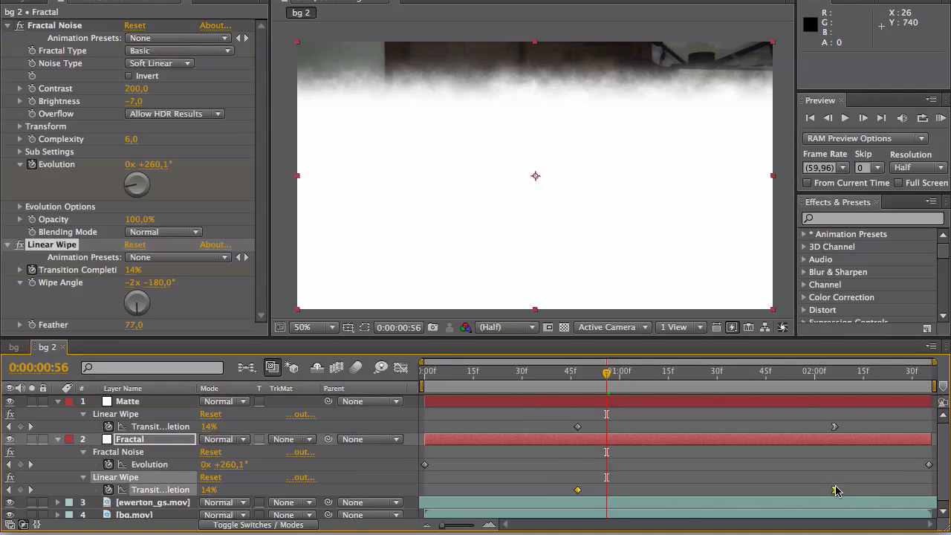
left_click(682, 373)
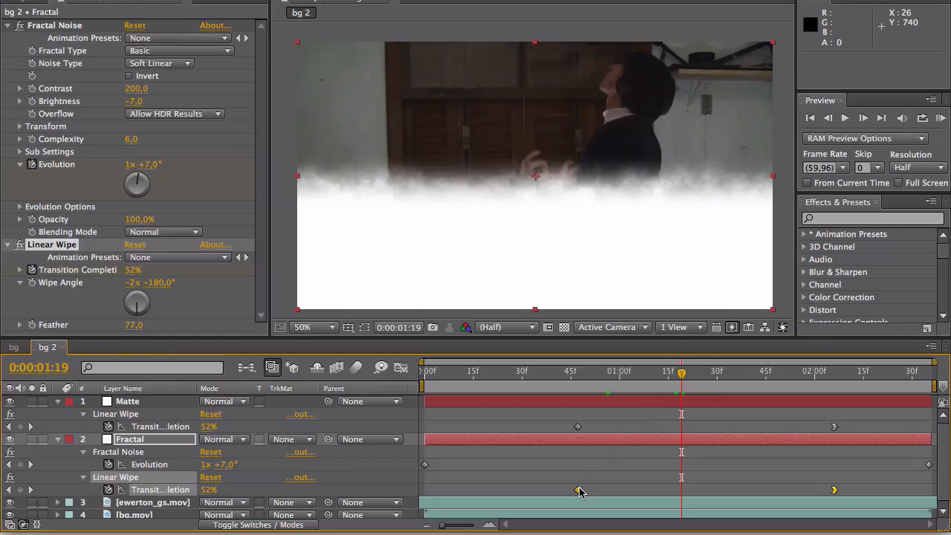
left_click_drag(580, 491, 587, 491)
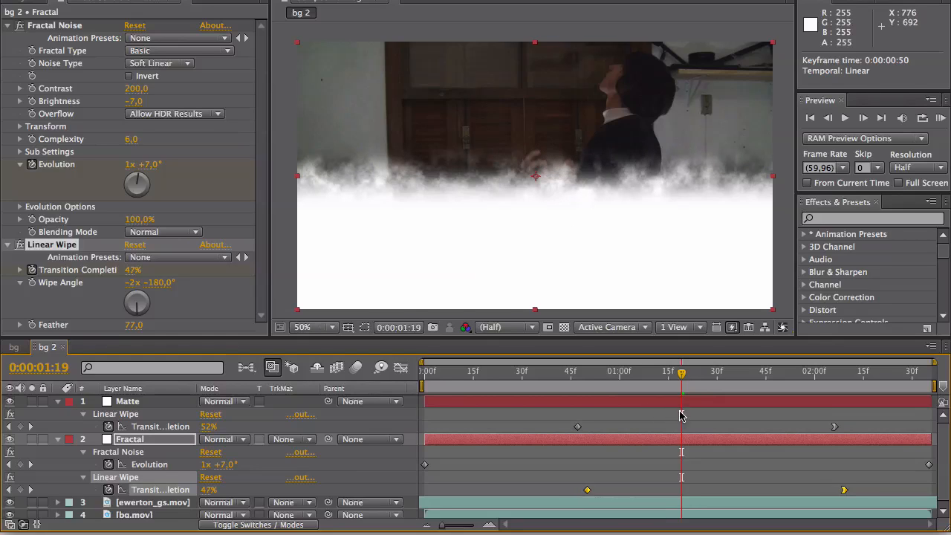
left_click_drag(568, 380, 711, 380)
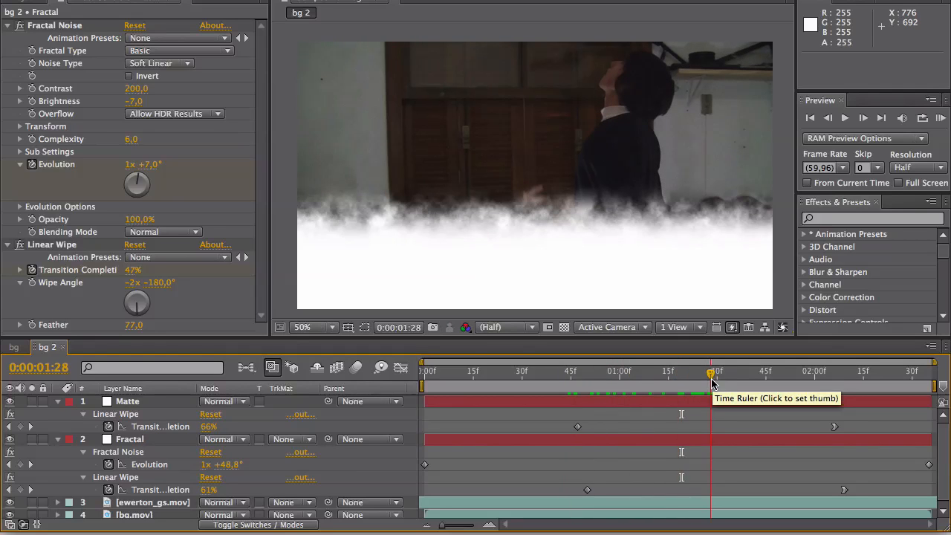
Pre-compose the Matte and Fractal layers into a composition named Matte Comp 2, and check the nested wipe
left_click(58, 401)
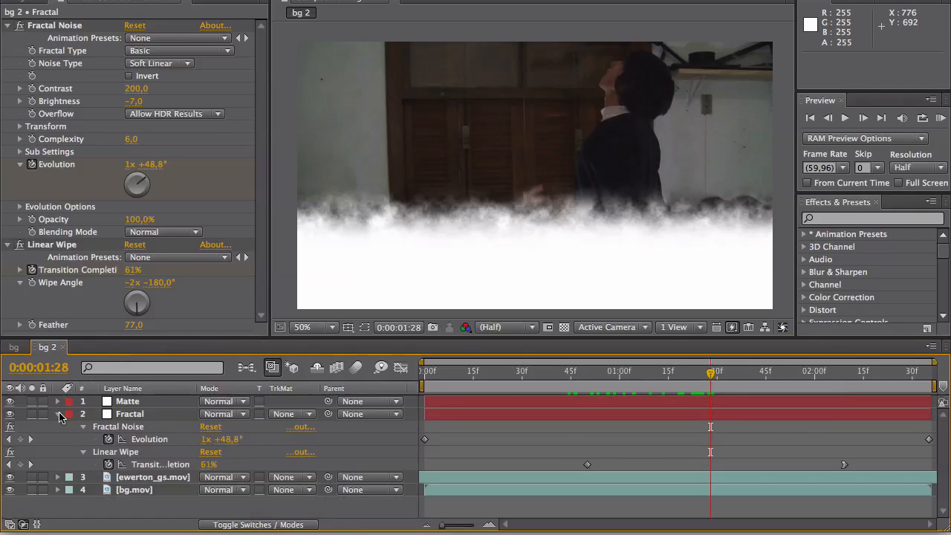
left_click(58, 414)
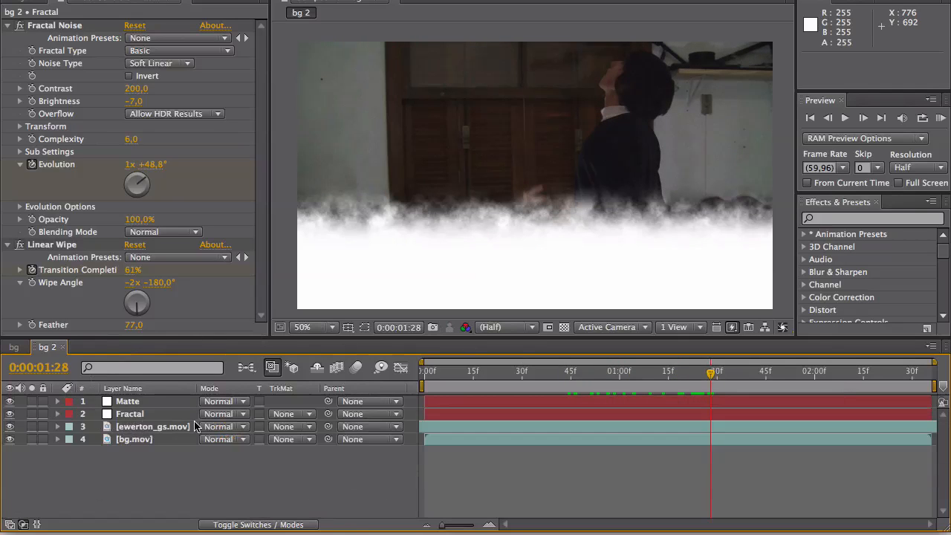
left_click(130, 402)
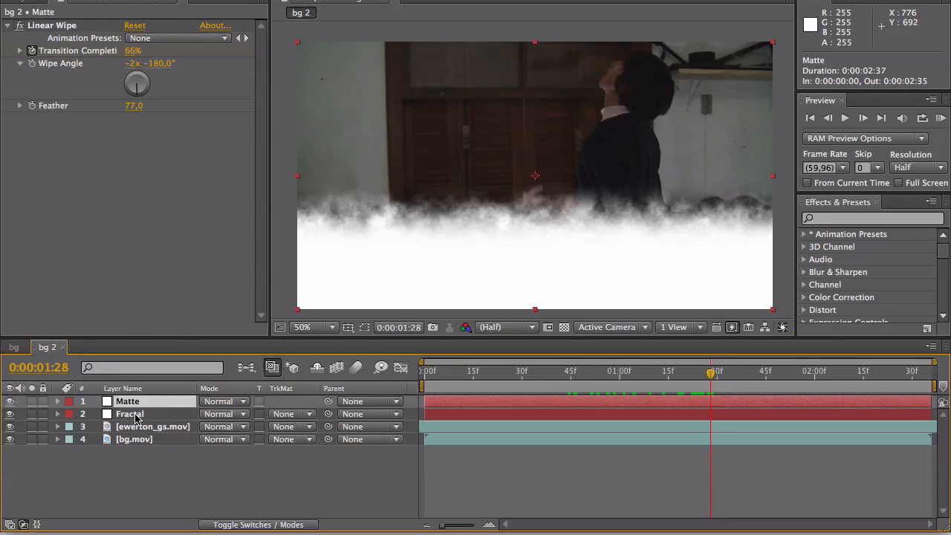
left_click(131, 416, "shift")
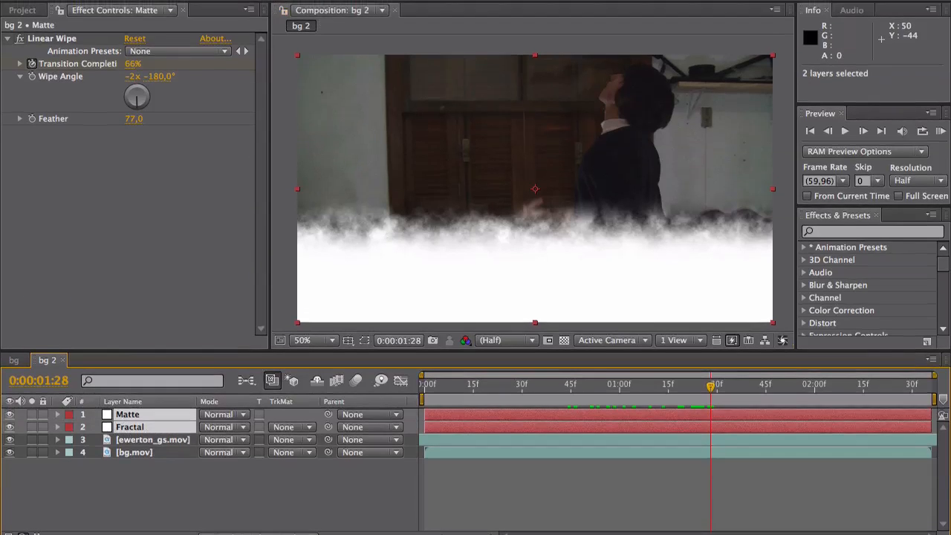
left_click(276, 8)
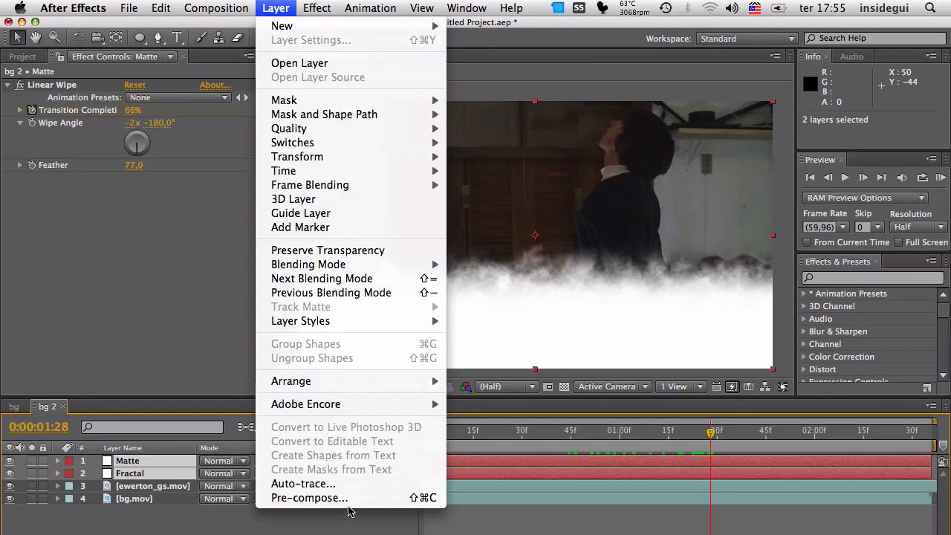
left_click(413, 499)
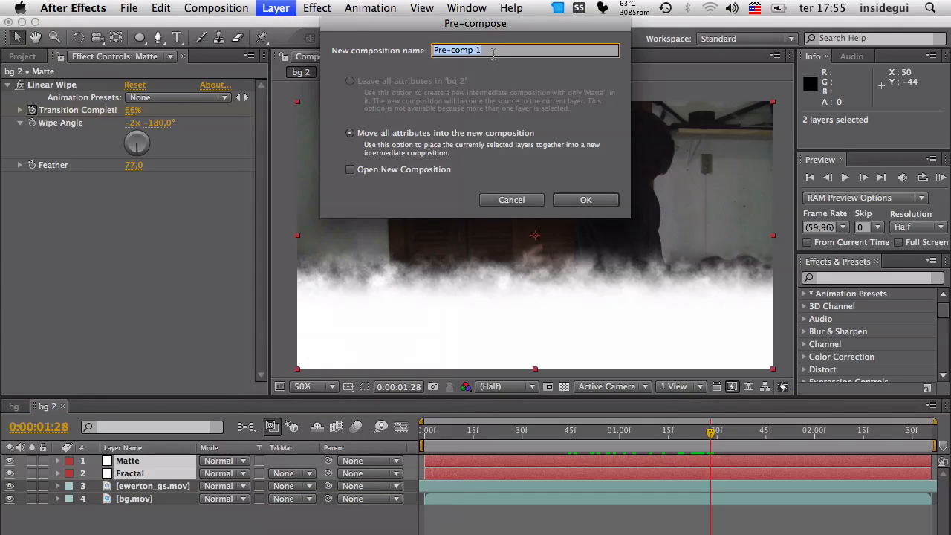
left_click_drag(461, 24, 389, 130)
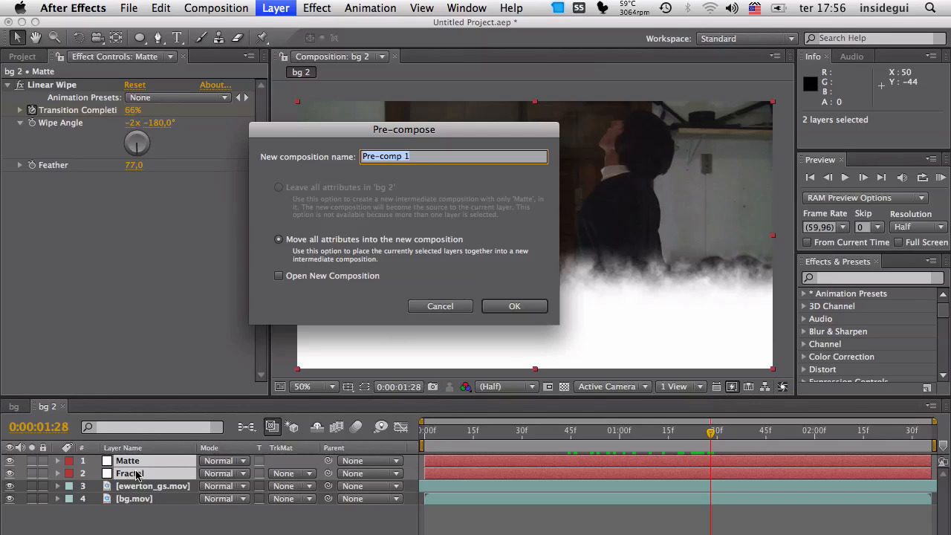
type("Matte C")
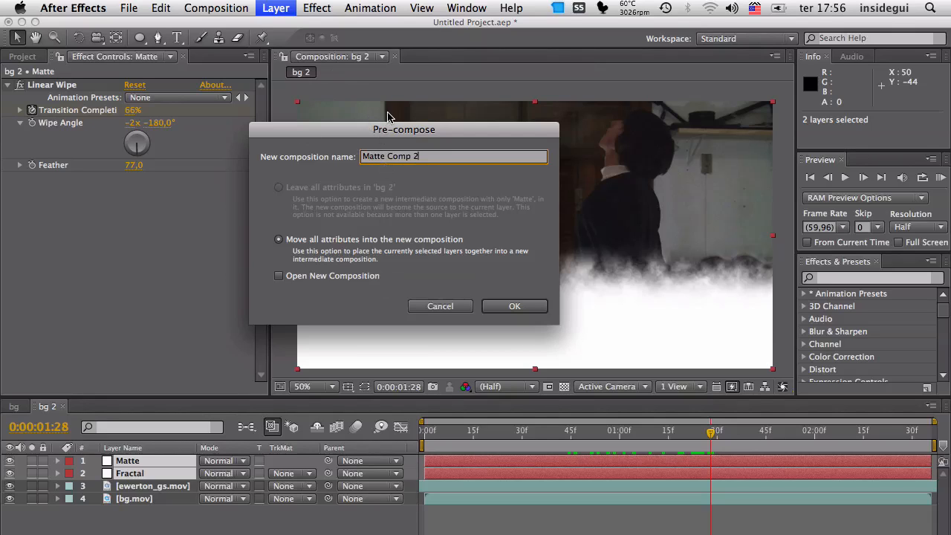
left_click(520, 307)
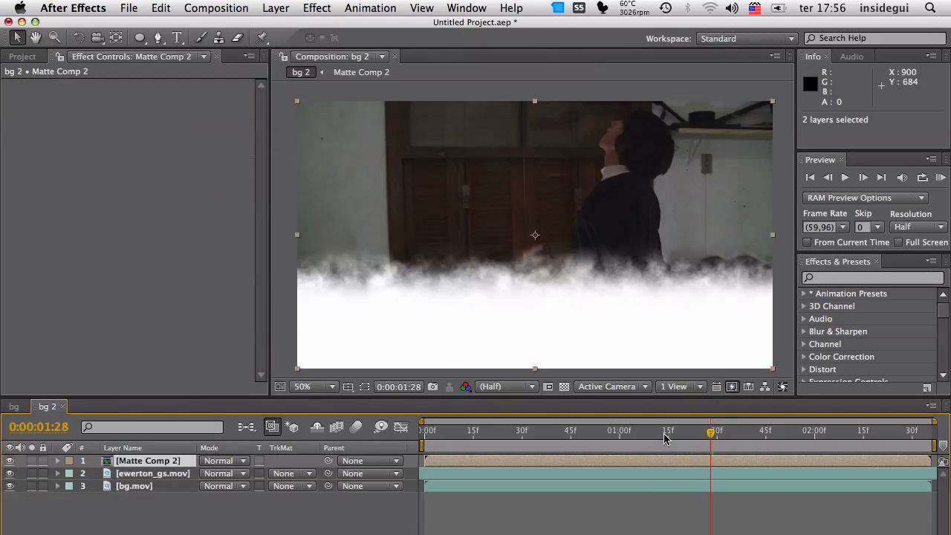
mouse_move(665, 438)
left_mouse_down()
mouse_move(605, 438)
mouse_move(657, 438)
left_mouse_up()
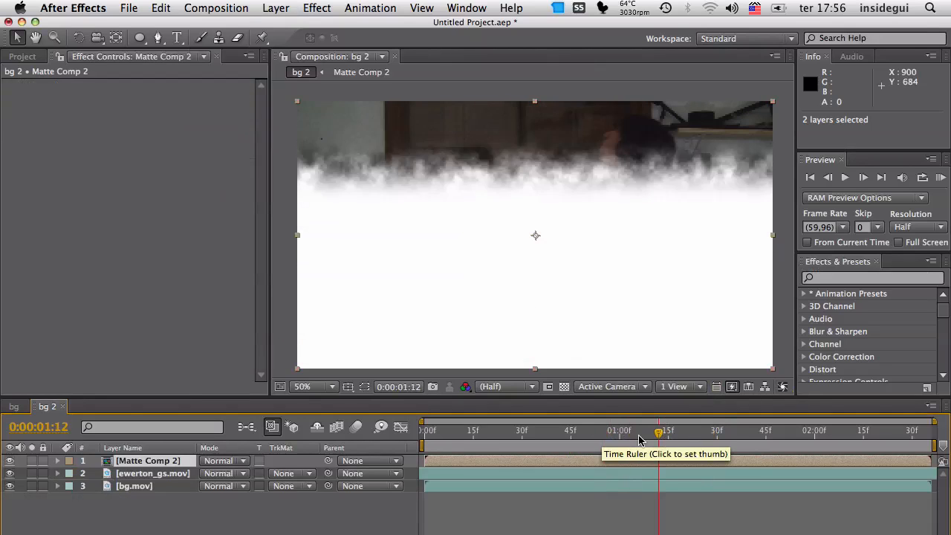
Rename the Matte Comp 2 layer as Matte
left_click(149, 462)
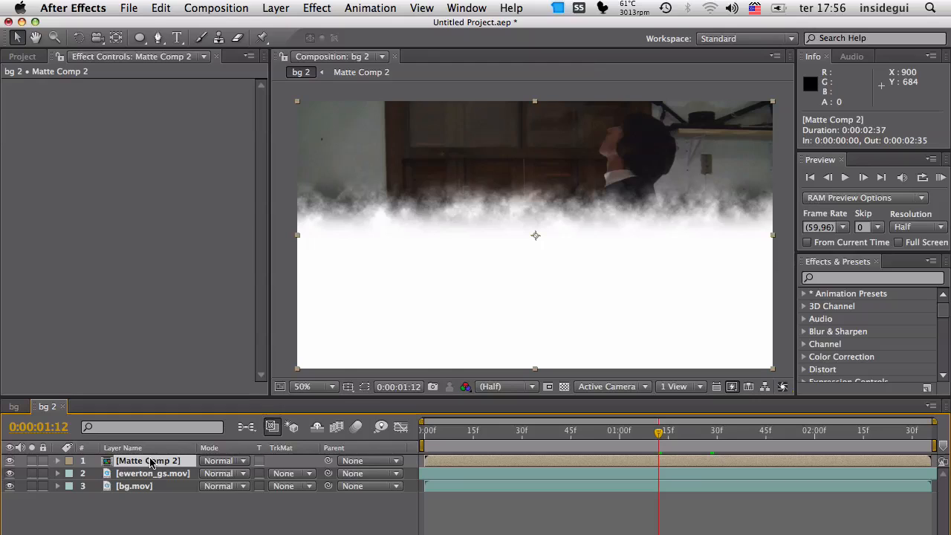
key("Return")
type("Matte")
key("Return")
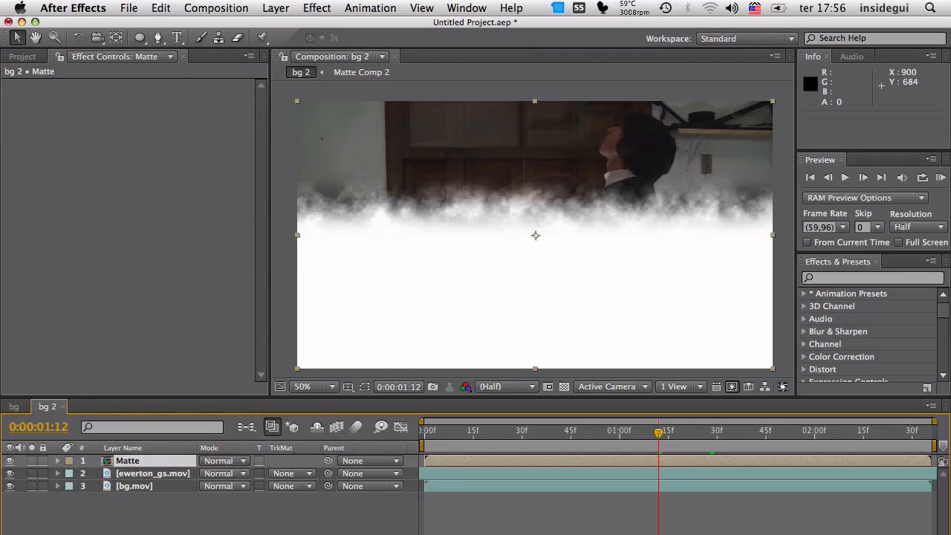
Try Alpha Matte "Matte" as the green-screen actor layer's track matte and preview the actor's disappearance
left_click(177, 479)
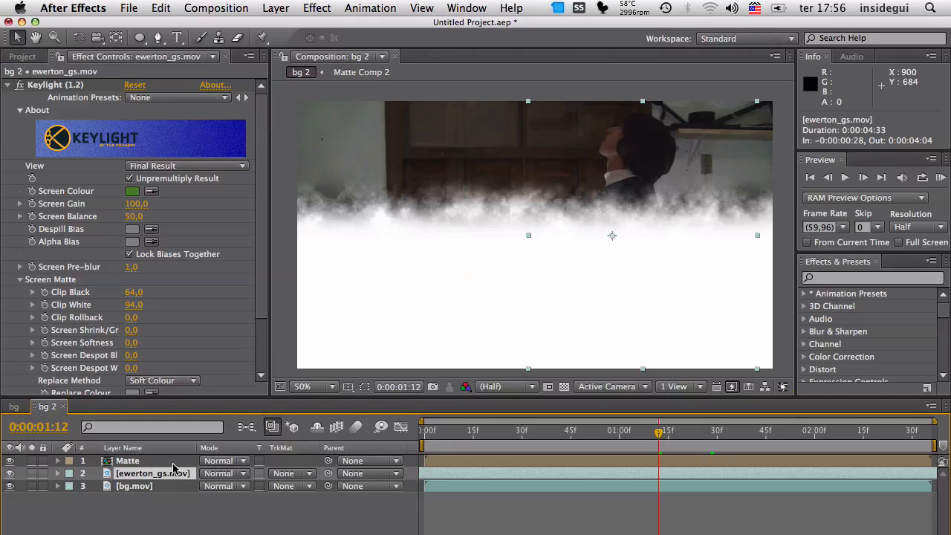
left_click(173, 464)
left_click(173, 474)
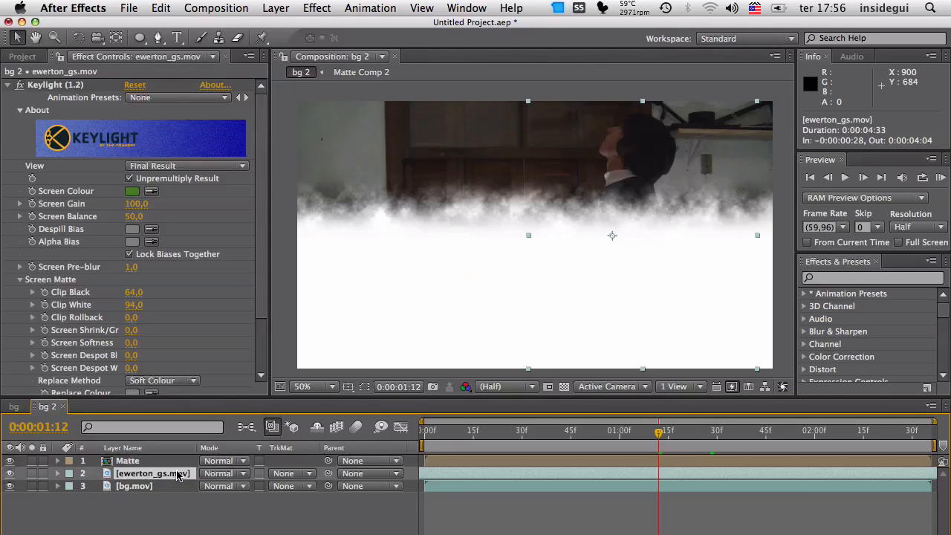
left_click(281, 475)
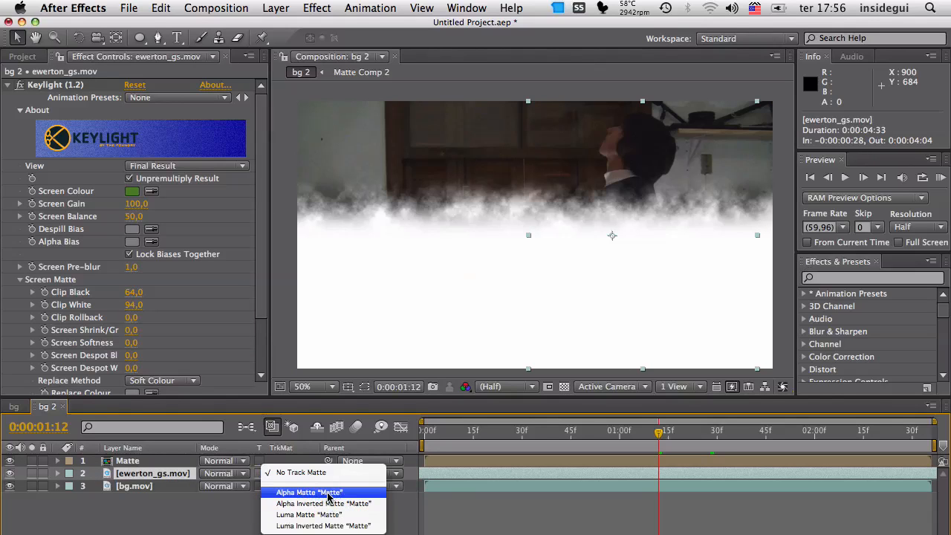
left_click(327, 493)
left_click_drag(576, 439, 662, 439)
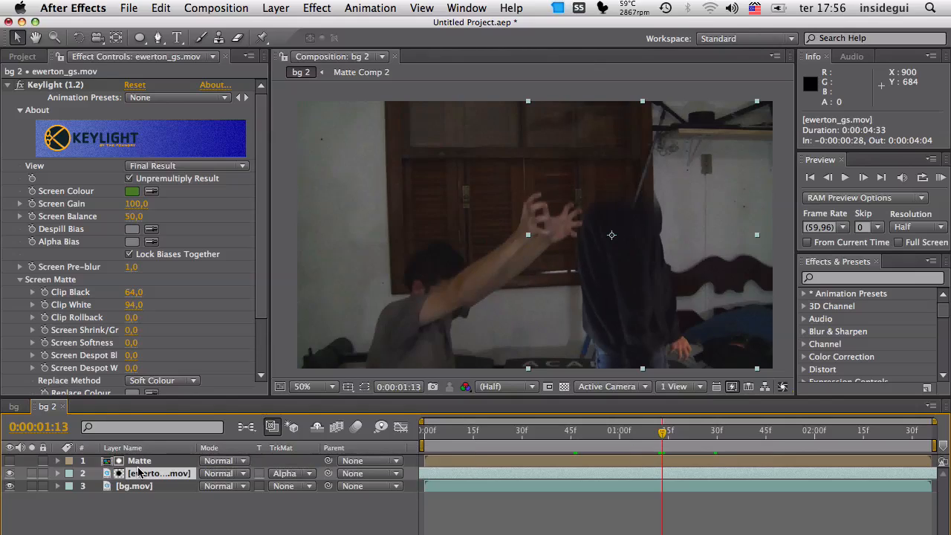
Change the green-screen actor layer's track matte to Luma Matte "Matte" and inspect the dissolve up close with the Matte layer hidden
left_click(10, 460)
left_click(111, 462)
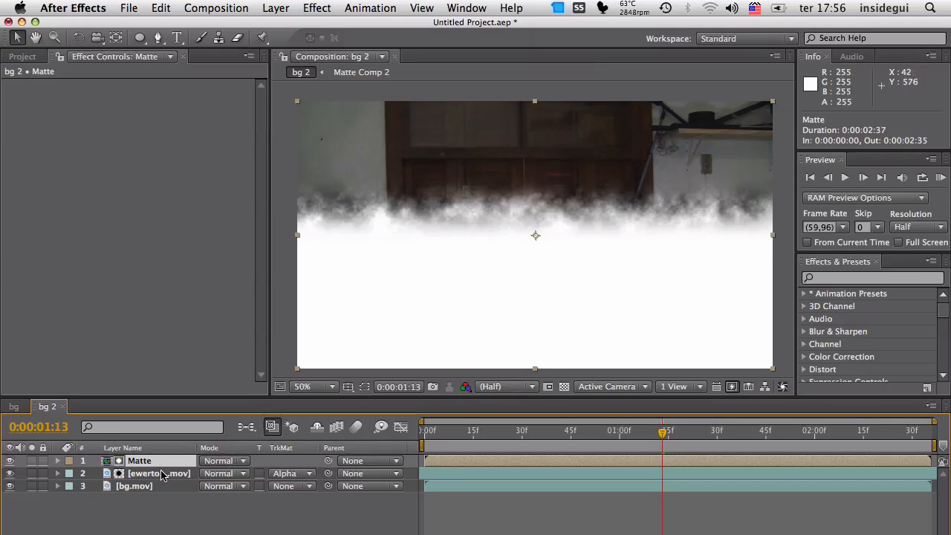
left_click(162, 475)
left_click(159, 466)
left_click(162, 475)
left_click(290, 473)
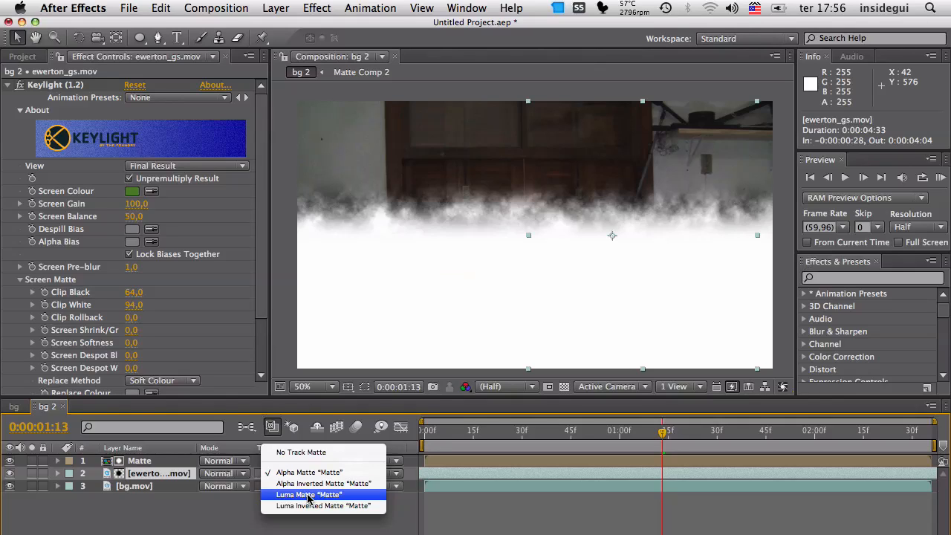
left_click(308, 496)
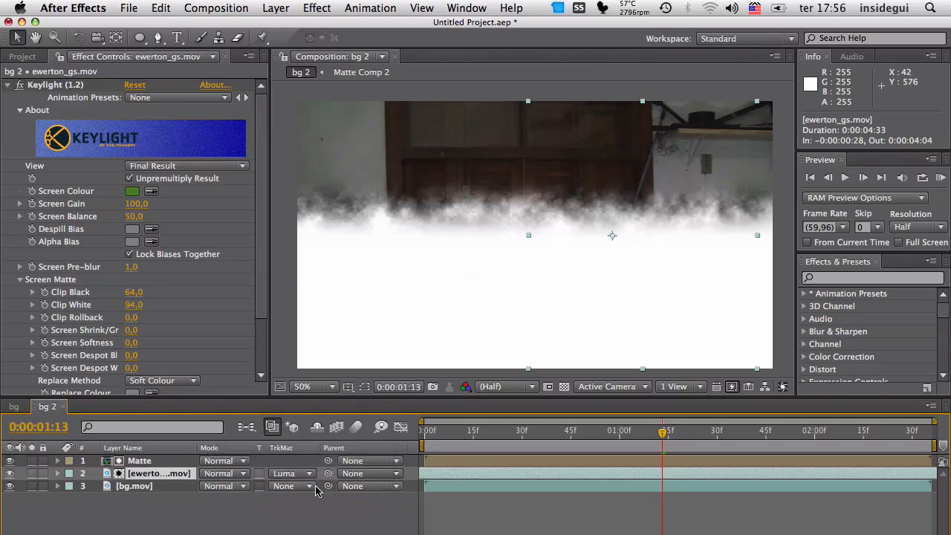
left_click(12, 461)
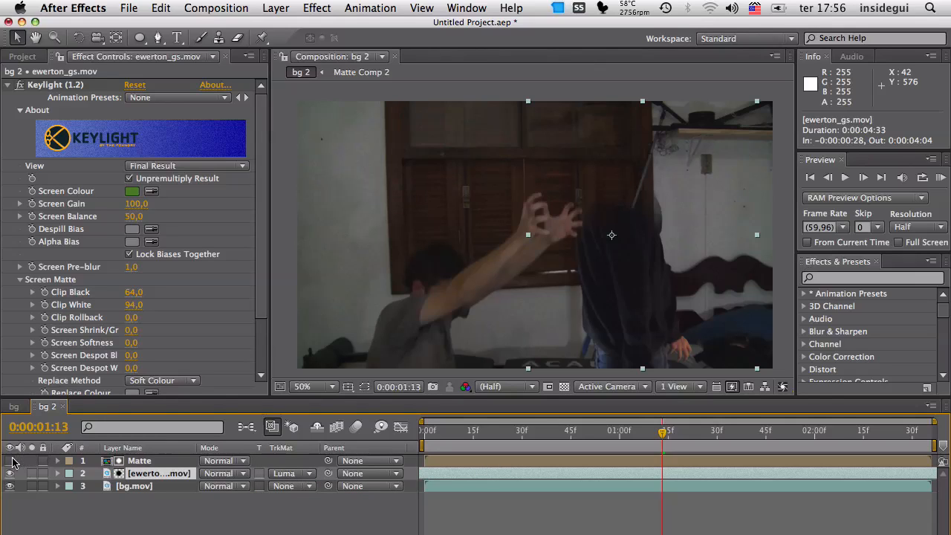
key("space")
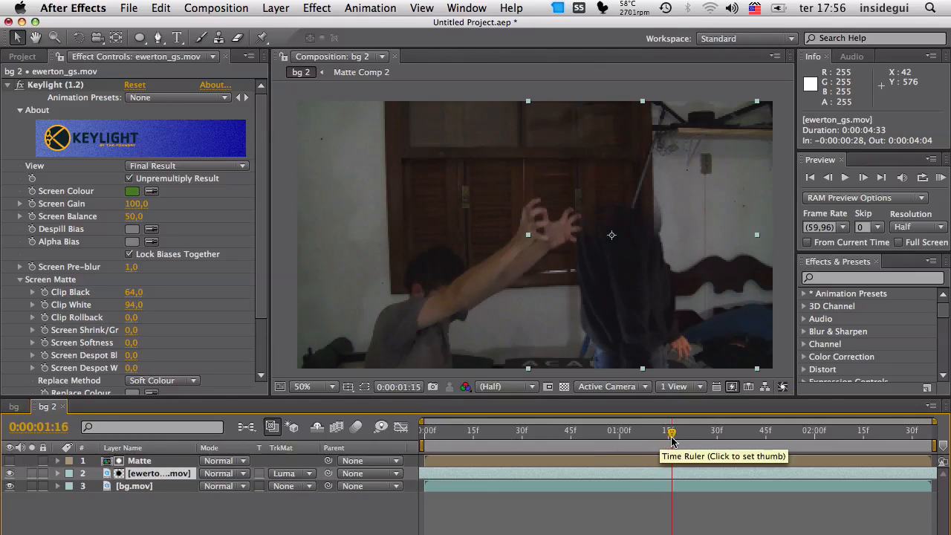
scroll(625, 297, "up", 1)
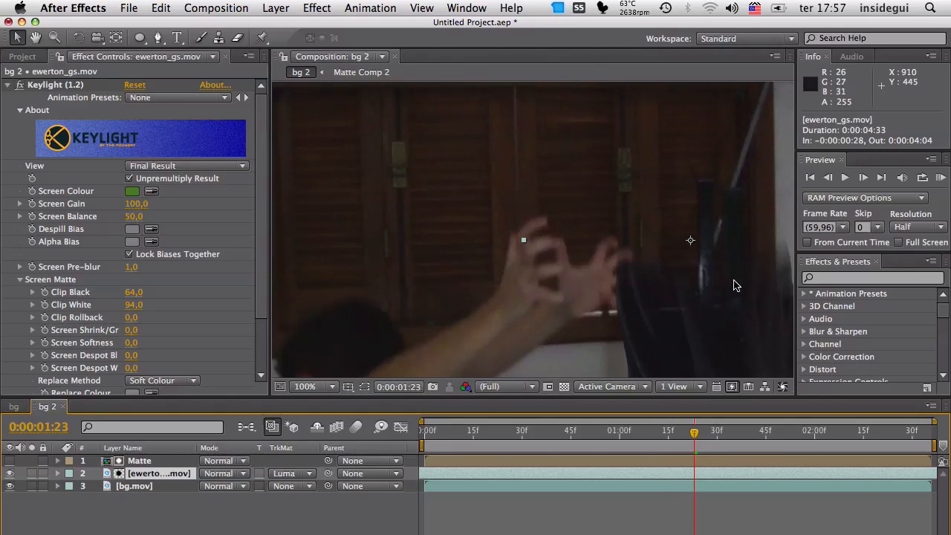
In Matte Comp 2, shift both Linear Wipe Transition Completion keyframes of the Matte layer earlier so the first sits at 0:00:00:45
scroll(739, 303, "down", 1)
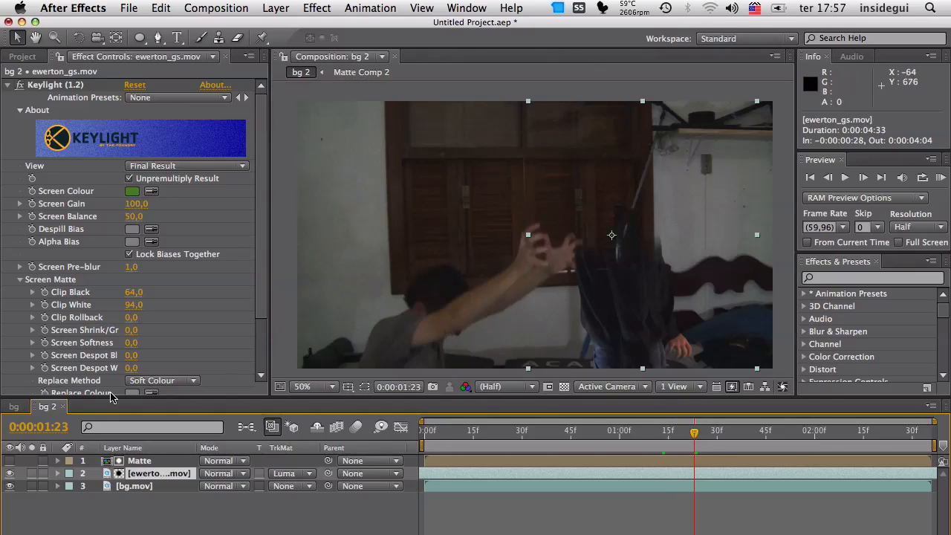
double_click(136, 460)
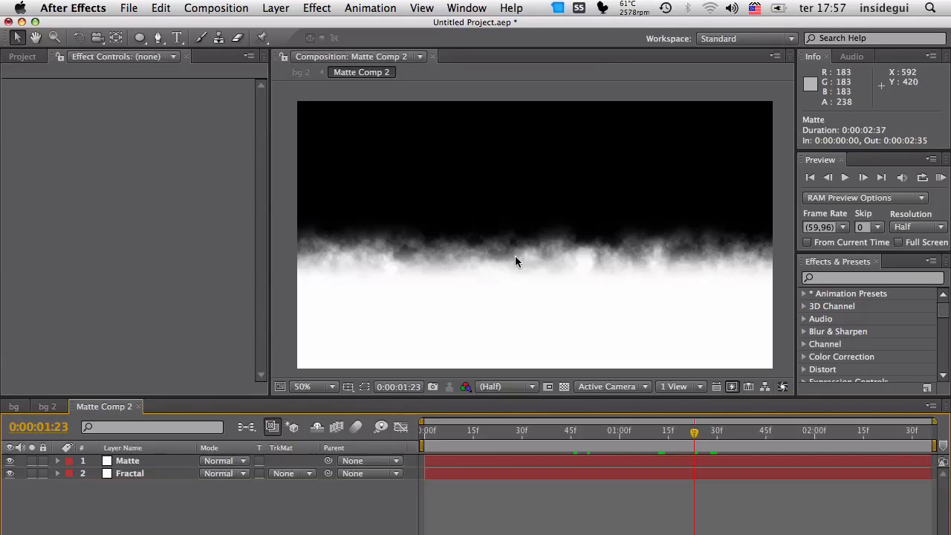
left_click(159, 463)
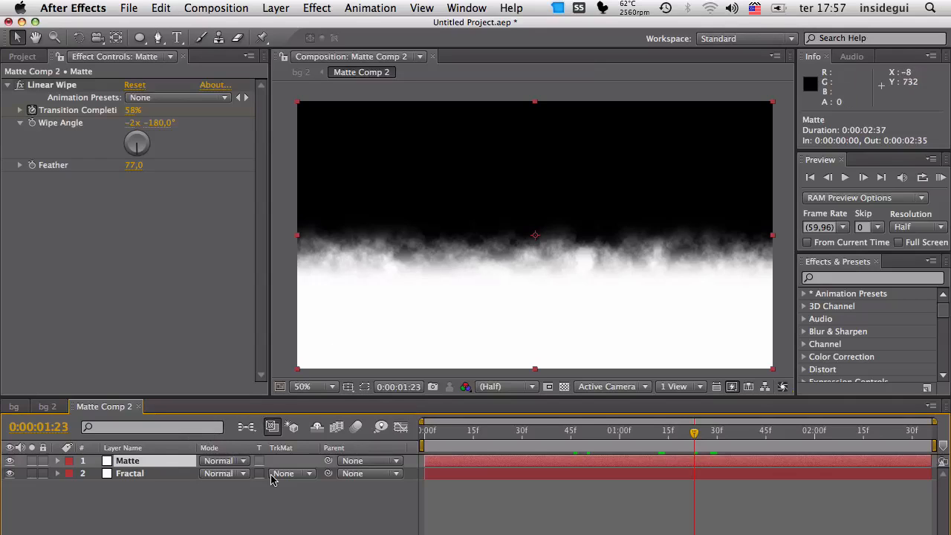
key("u")
left_click(753, 486)
left_click(835, 486)
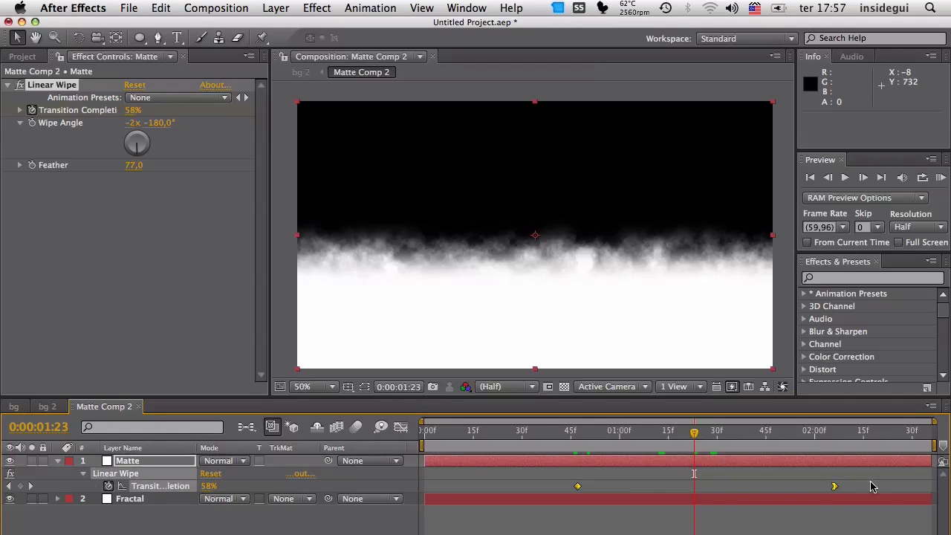
left_click(865, 485)
left_click(577, 487)
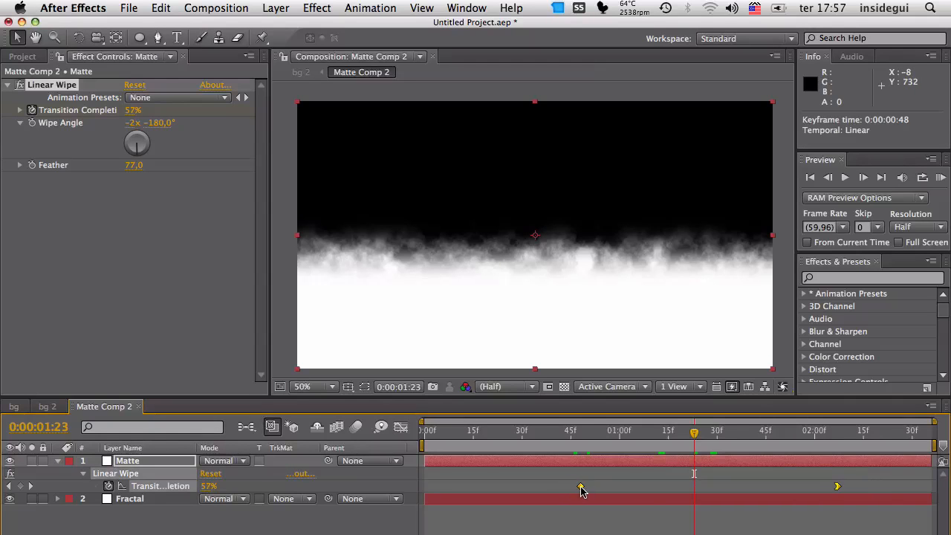
left_click_drag(574, 487, 571, 487)
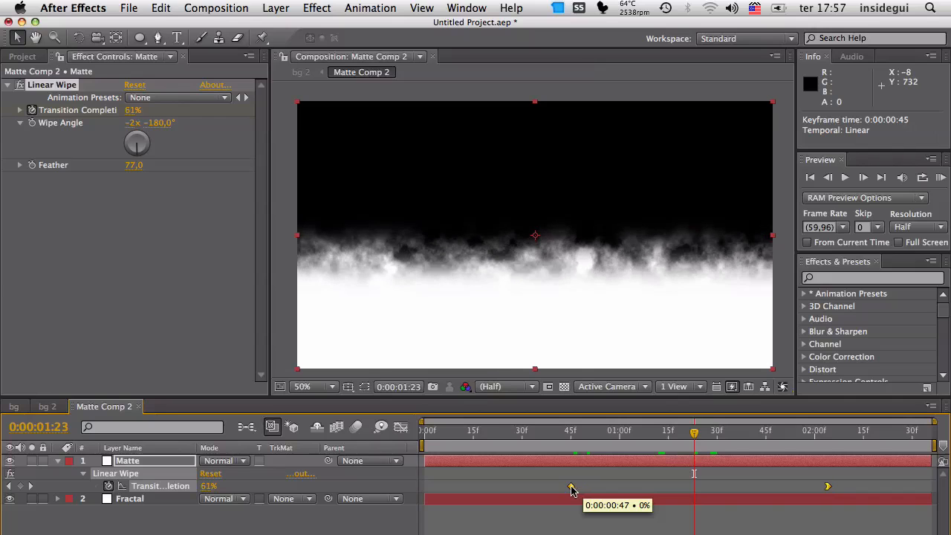
Return to the bg 2 composition and, at 0:00:00:19, add smoke.mov as the topmost layer
left_click(46, 406)
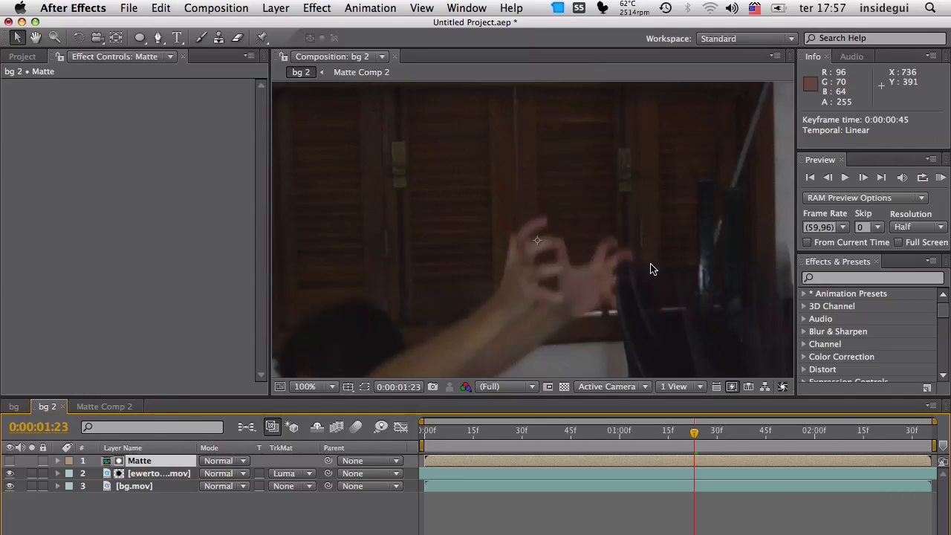
scroll(729, 312, "down", 1)
left_click_drag(655, 434, 486, 438)
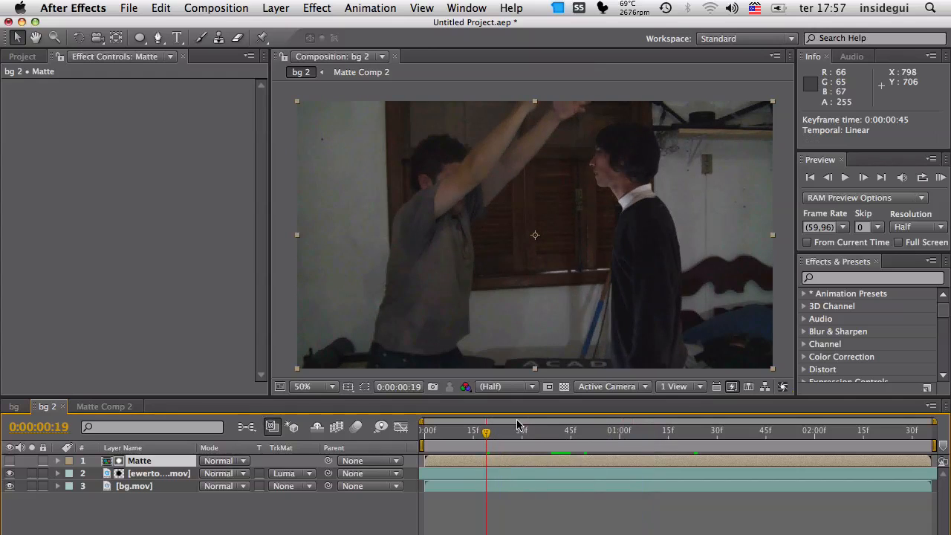
left_click(23, 57)
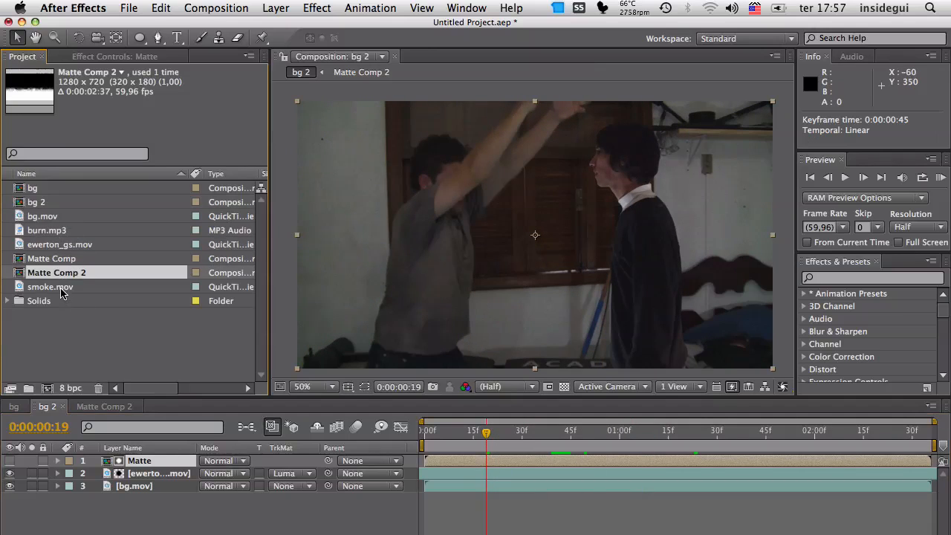
left_click_drag(51, 287, 165, 461)
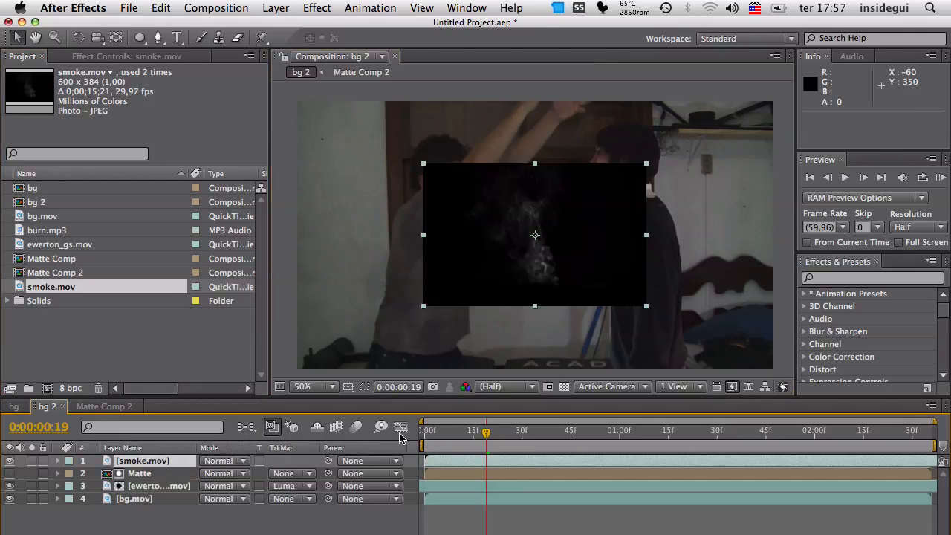
Enlarge the smoke footage to more than twice its size and place it over the green-screen actor at about 868, 370
left_click_drag(604, 270, 536, 257)
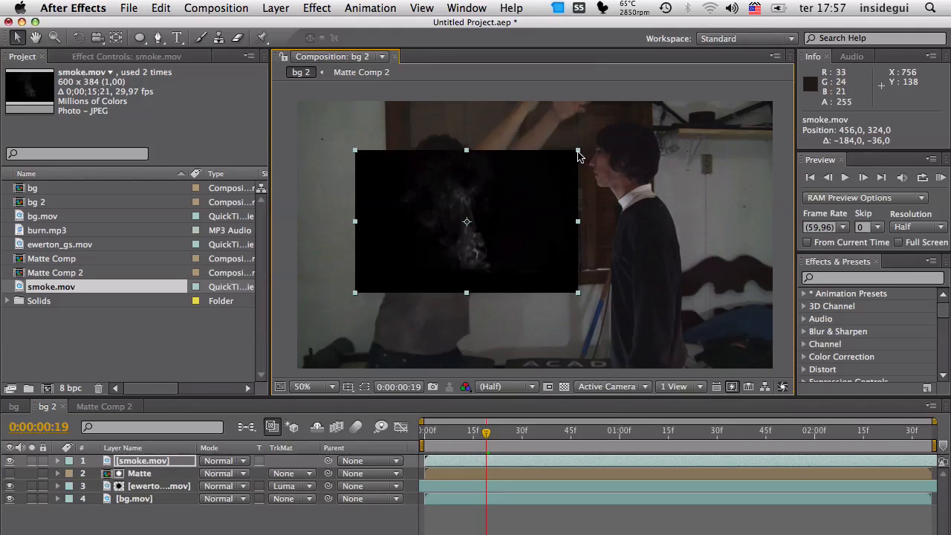
left_click_drag(522, 208, 527, 145)
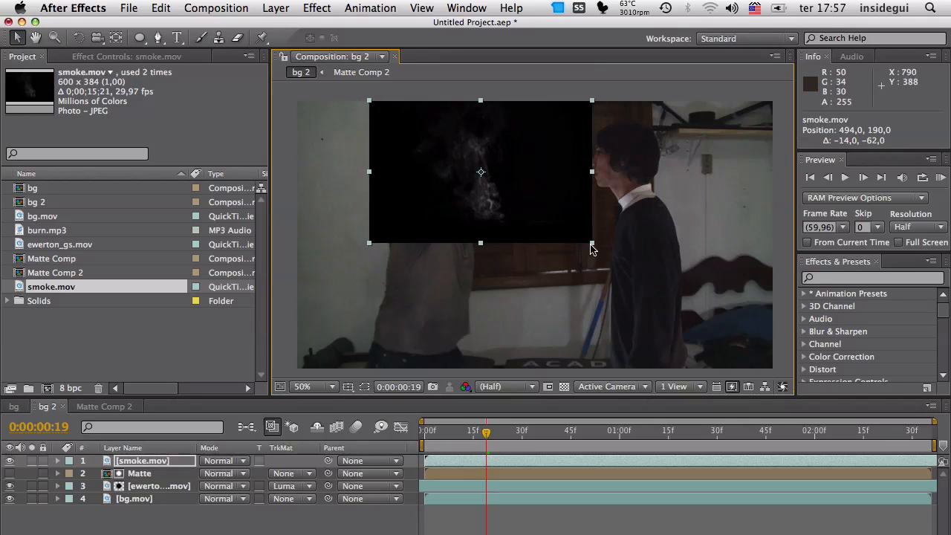
left_click_drag(592, 247, 655, 279)
left_click_drag(584, 211, 652, 229)
left_click_drag(623, 185, 623, 189)
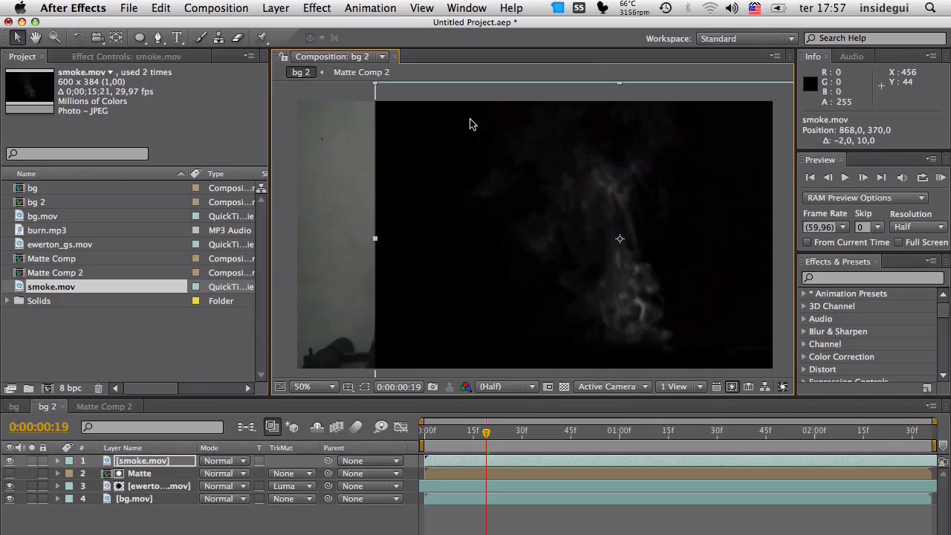
Set the smoke.mov layer's blending mode to Screen
left_click(133, 461)
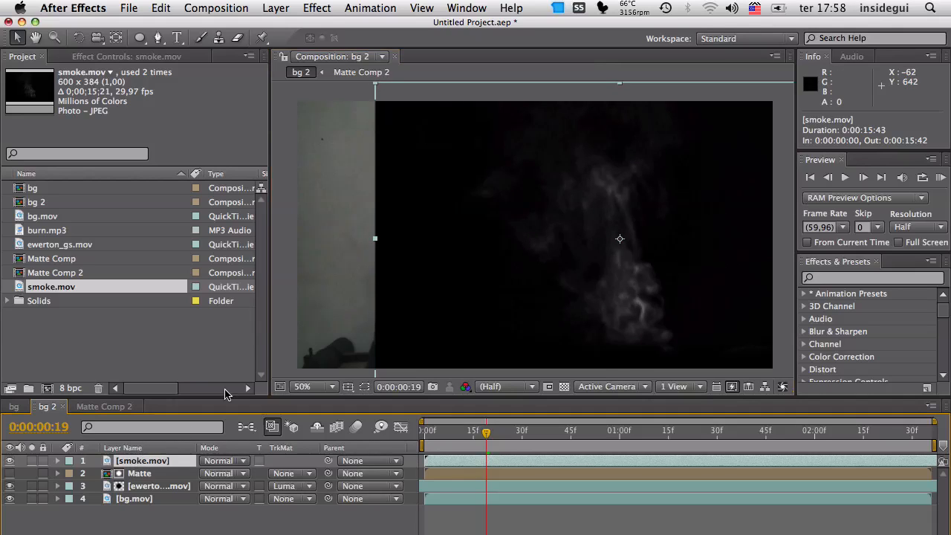
left_click(317, 8)
left_click(319, 7)
left_click(237, 462)
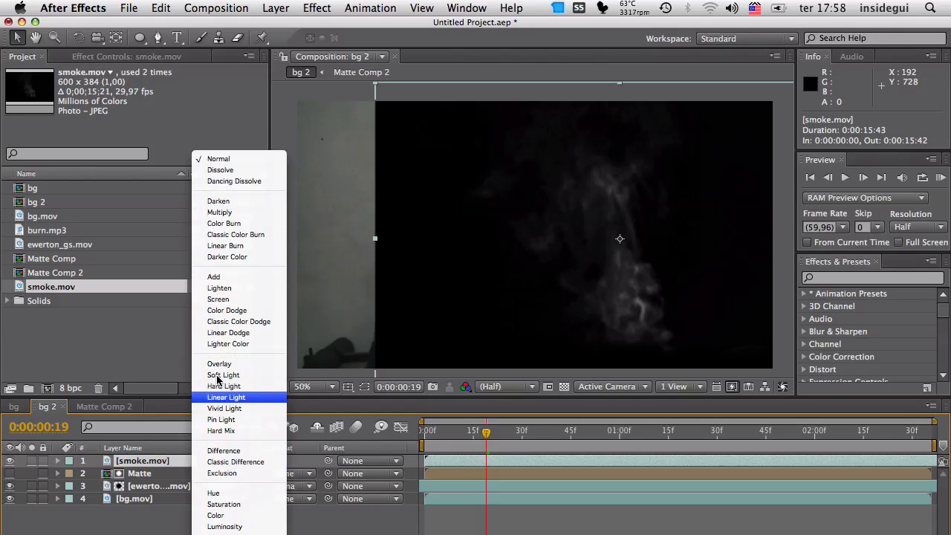
left_click(225, 301)
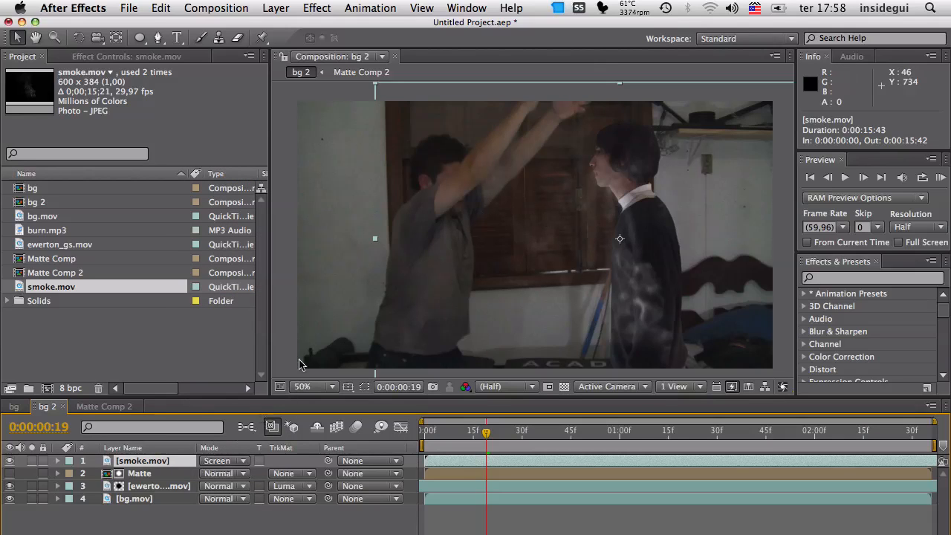
Apply the Curves effect to the smoke layer and raise the RGB curve to brighten the smoke
left_click(317, 8)
mouse_move(393, 139)
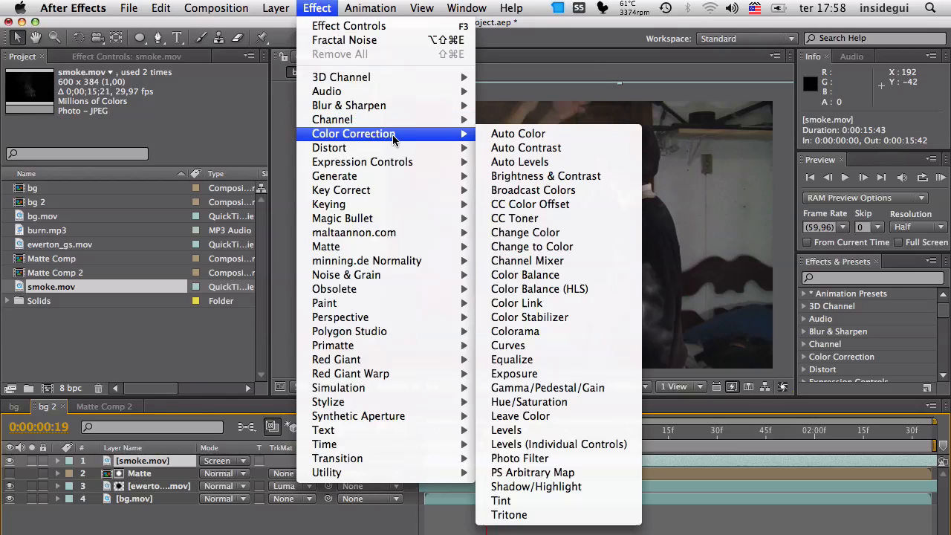
left_click(508, 345)
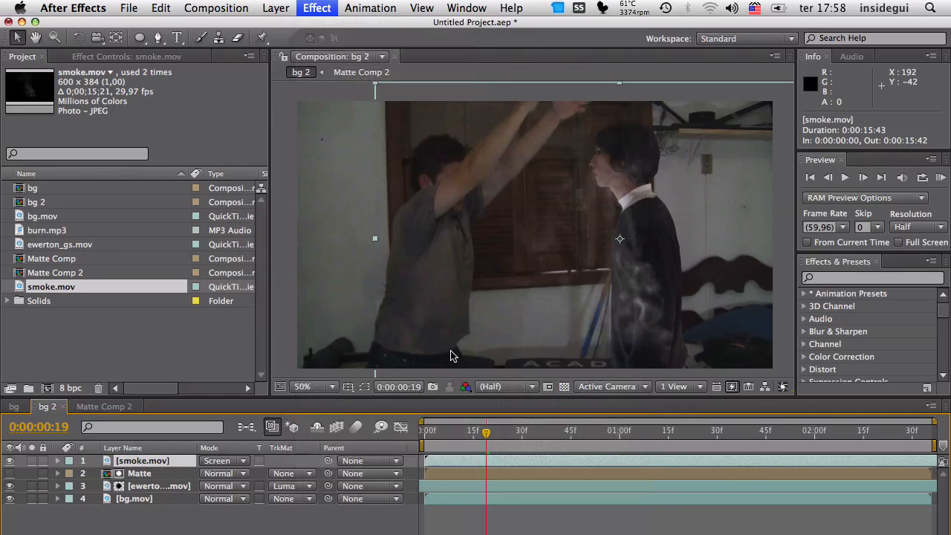
left_click_drag(95, 193, 80, 180)
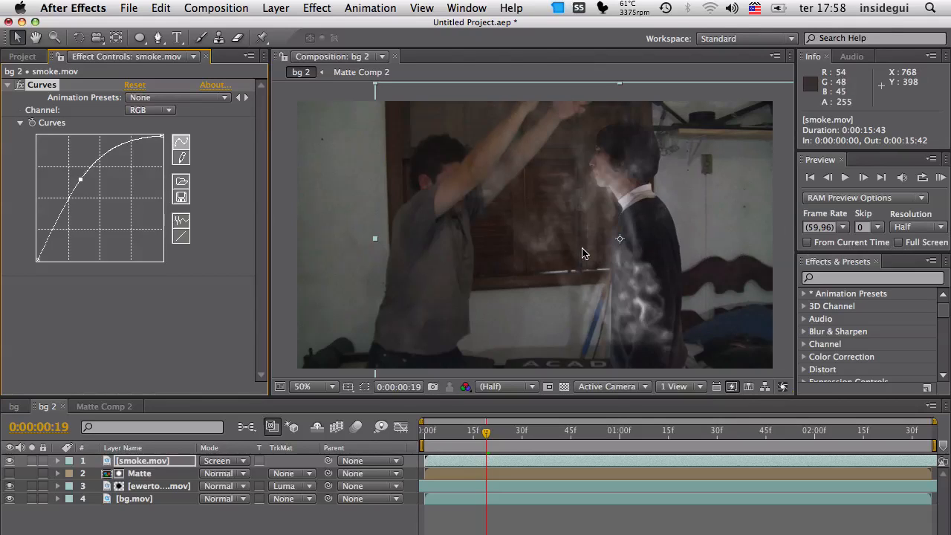
Tint the smoke a fiery orange by raising the Red channel curve and lowering the Blue channel curve
left_click(141, 116)
left_click(143, 121)
left_click_drag(101, 187, 89, 179)
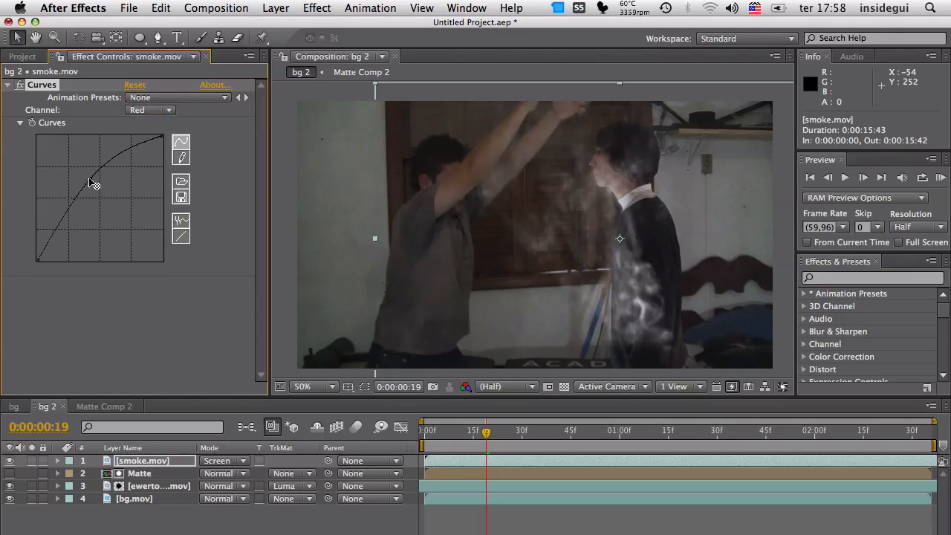
left_click(156, 111)
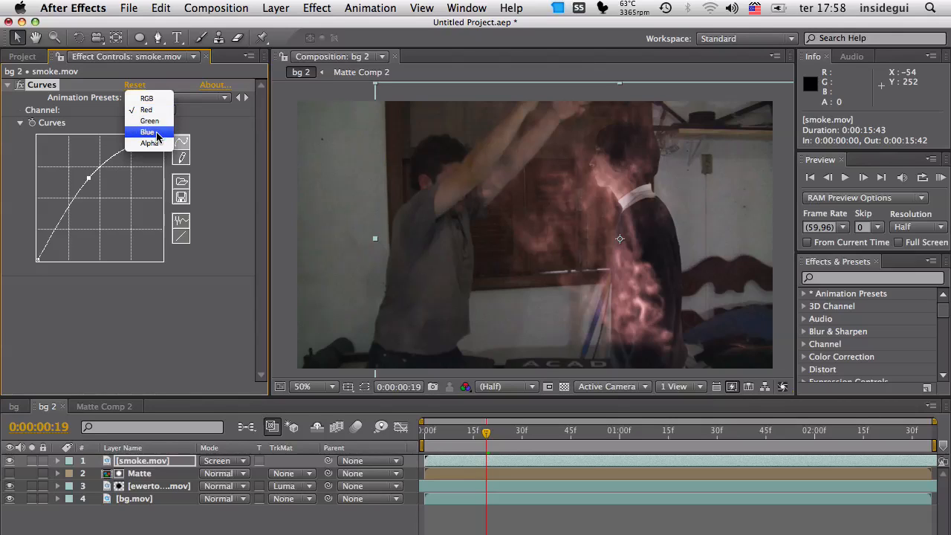
left_click(156, 133)
left_click_drag(113, 186, 115, 210)
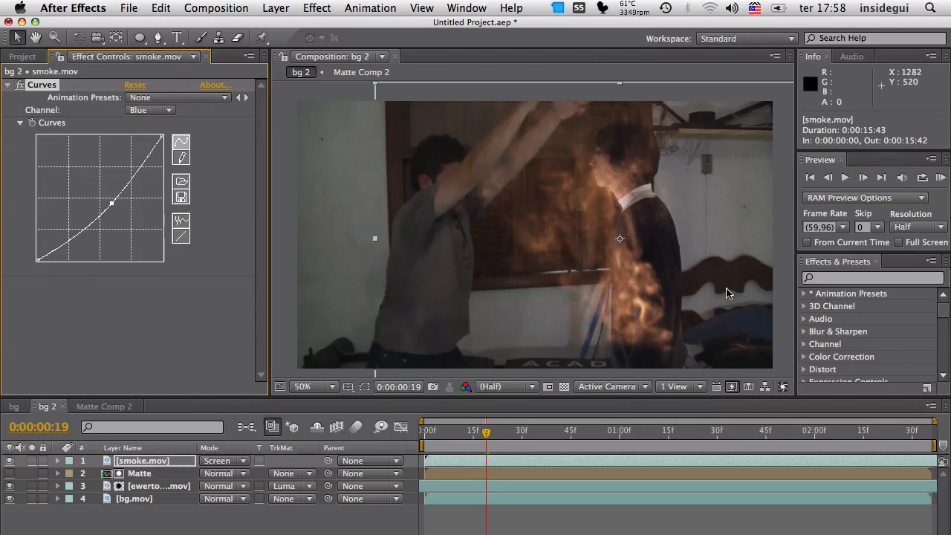
Move the smoke to about 920, 458 and draw an elliptical mask around it with a 132-pixel mask feather
left_click_drag(624, 289, 644, 321)
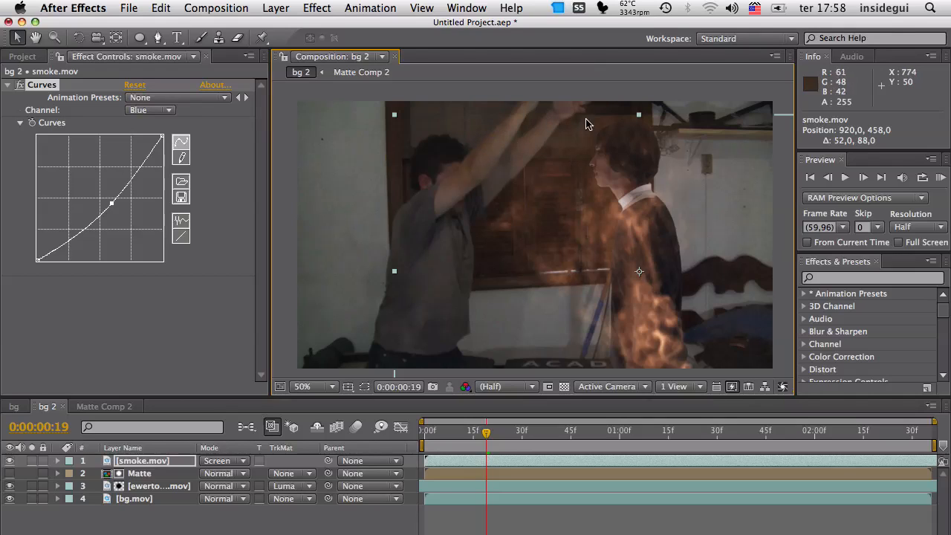
left_click(140, 38)
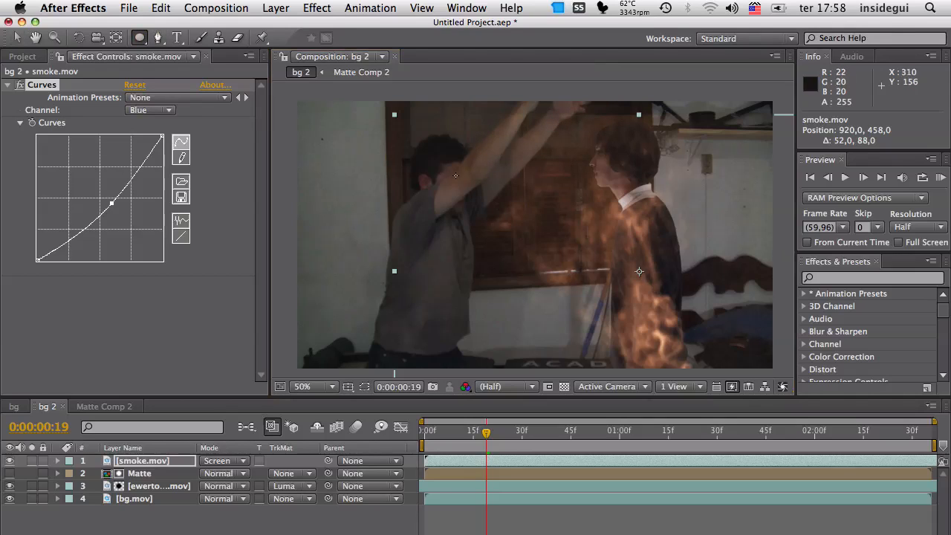
left_click_drag(493, 178, 743, 447)
key("f")
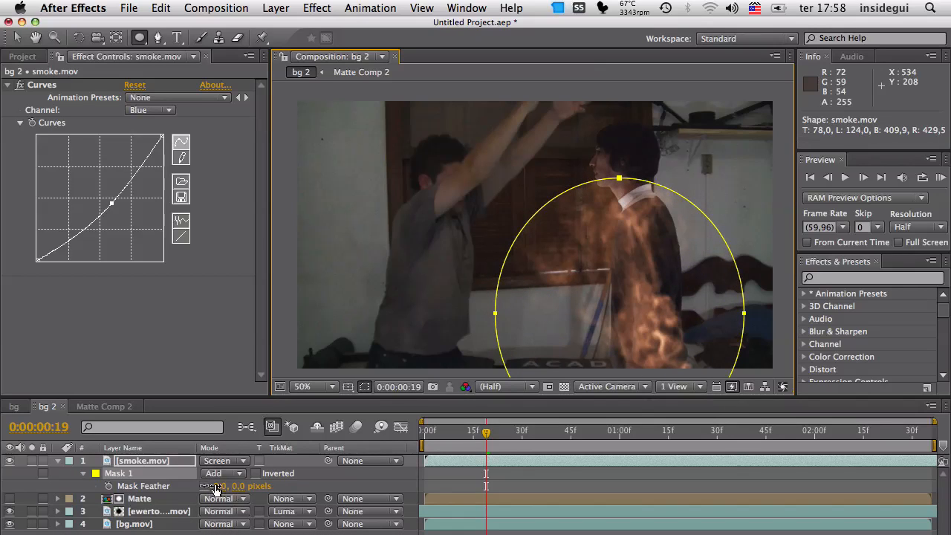
left_click_drag(215, 488, 281, 485)
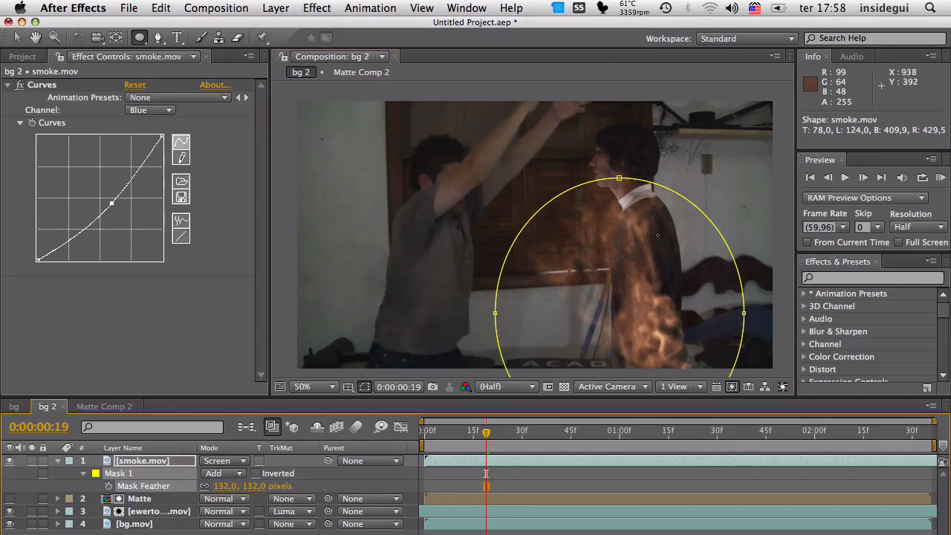
key("v")
key("F2")
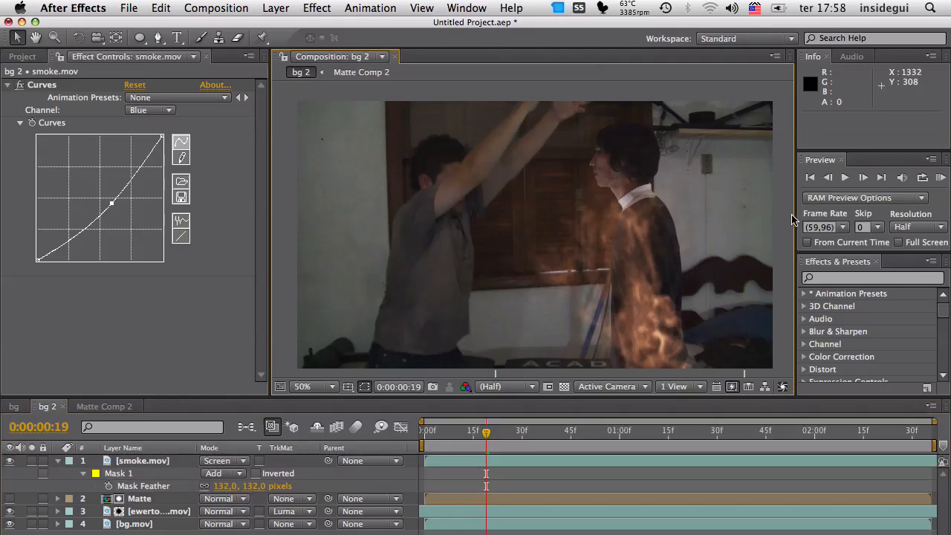
Place the smoke layer directly beneath the green-screen actor layer and shift it to about 956, 460
left_click_drag(141, 464, 133, 517)
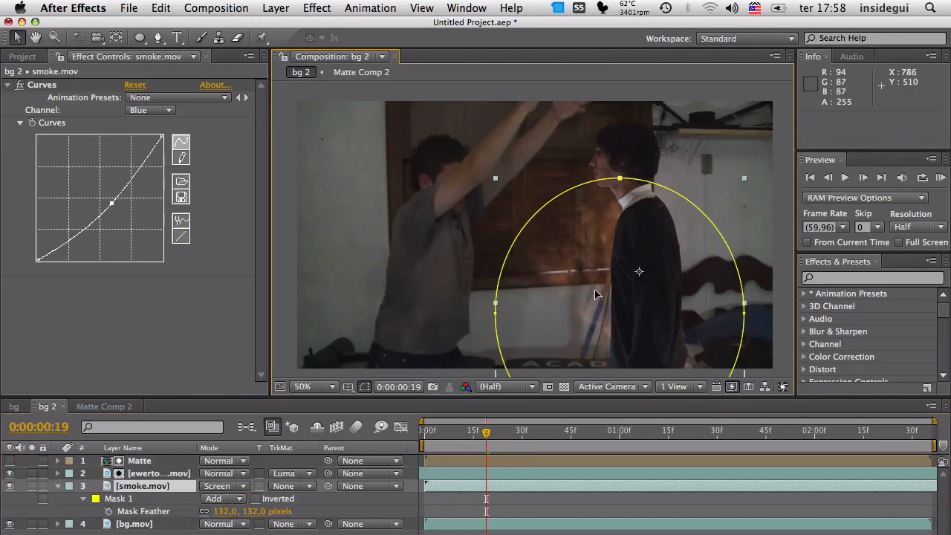
left_click_drag(574, 315, 587, 316)
Keyframe the smoke layer's opacity from 0% at 0:00:01:03 to 100% at 0:00:01:35
left_click_drag(486, 432, 630, 445)
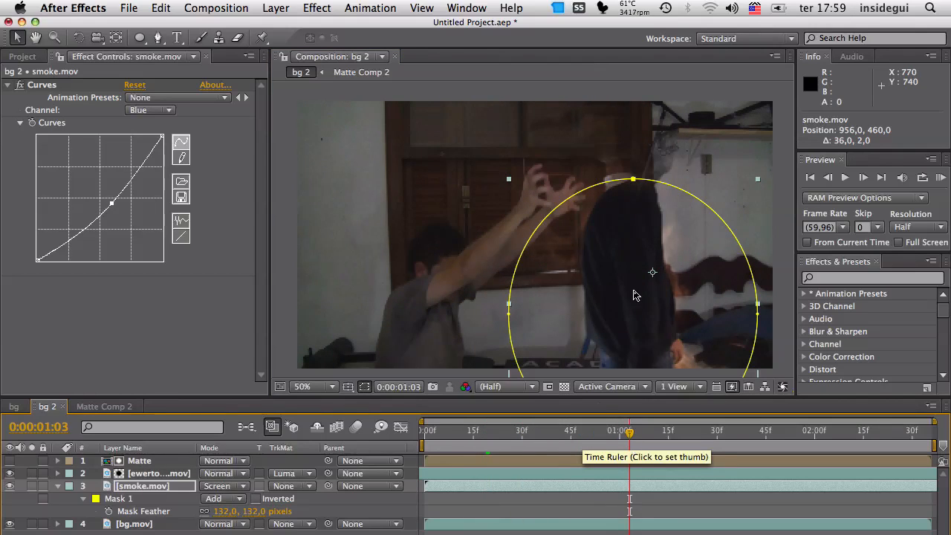
left_click(168, 490)
key("t")
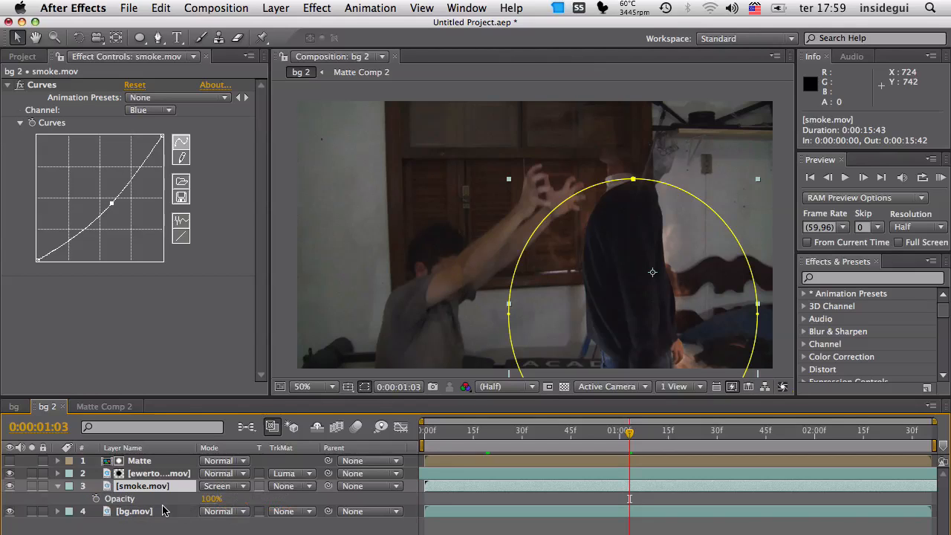
left_click_drag(204, 500, 117, 498)
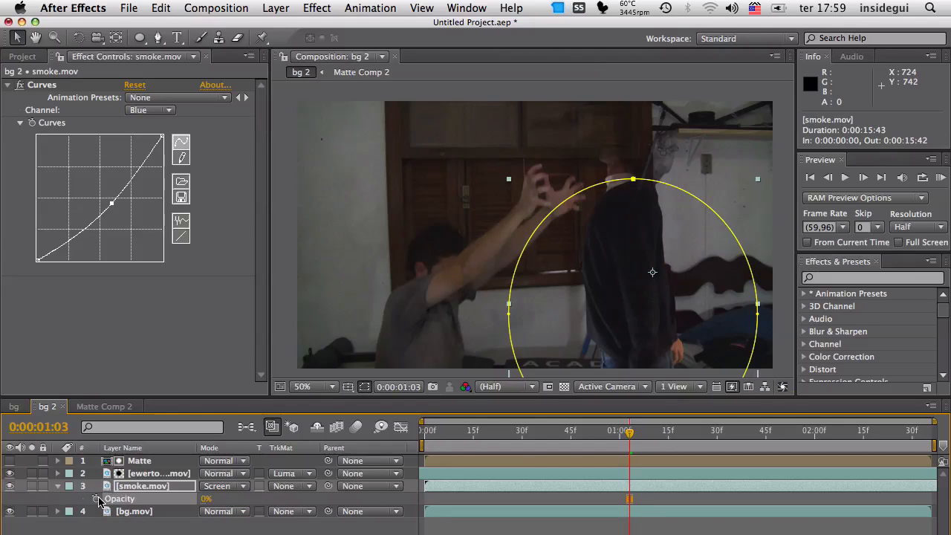
left_click(96, 498)
left_click_drag(684, 436, 734, 438)
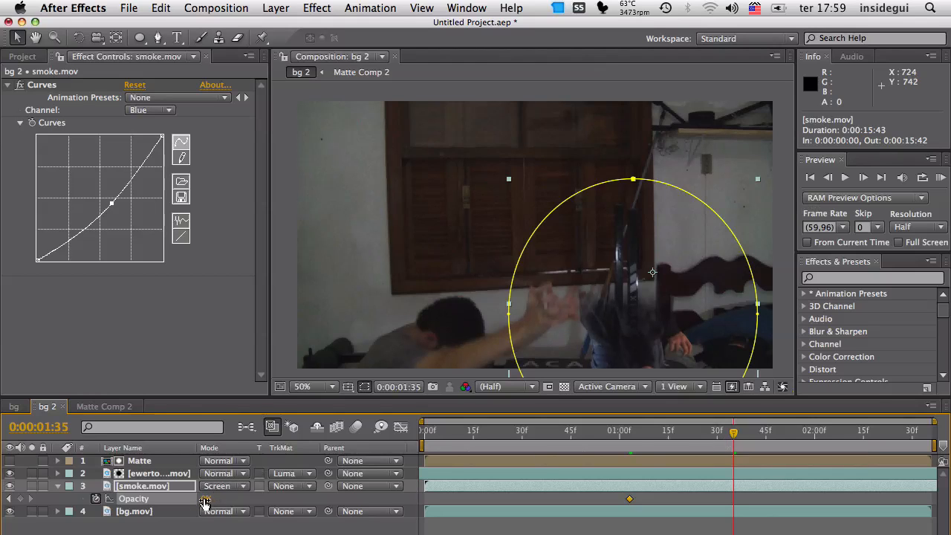
left_click_drag(204, 502, 319, 499)
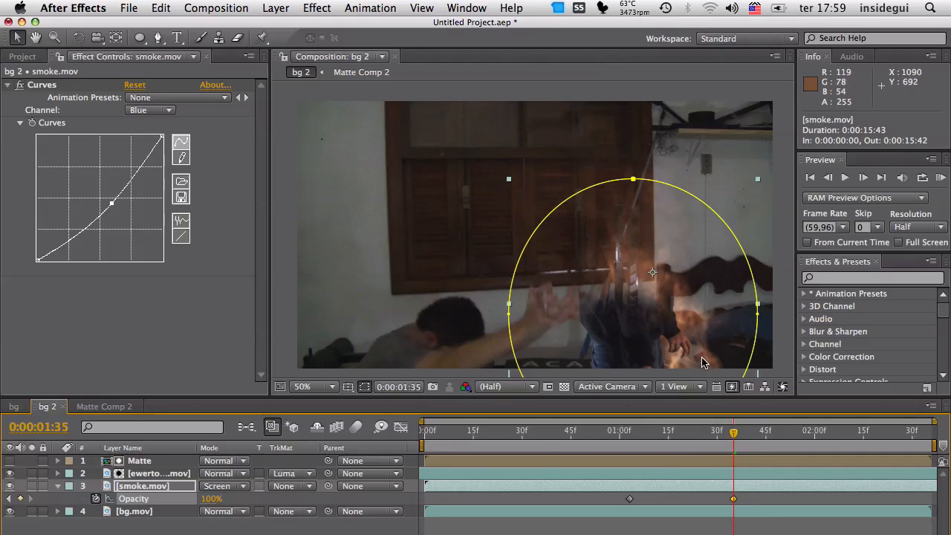
Shift the smoke to about 860, 458 over the dissolving actor and check the composite at 0:00:01:56
left_click_drag(702, 363, 666, 362)
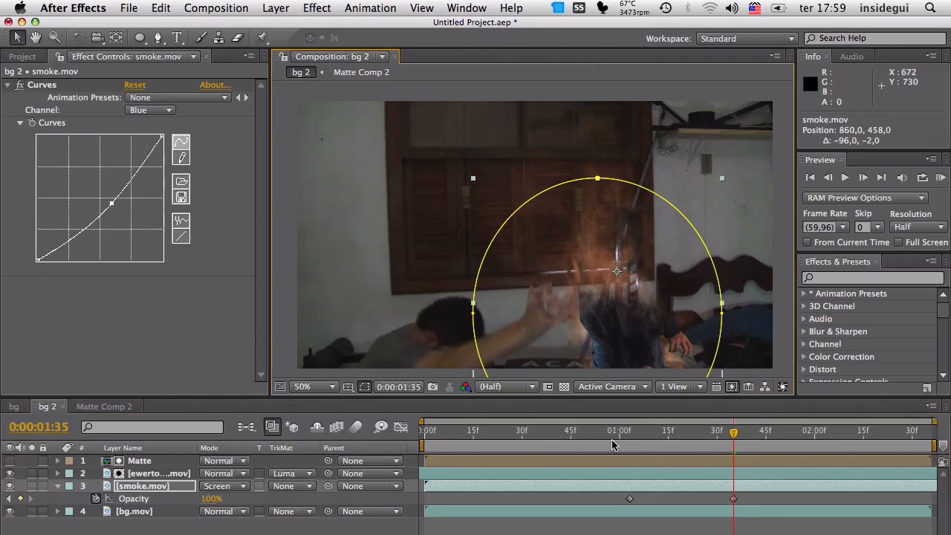
left_click_drag(613, 444, 802, 449)
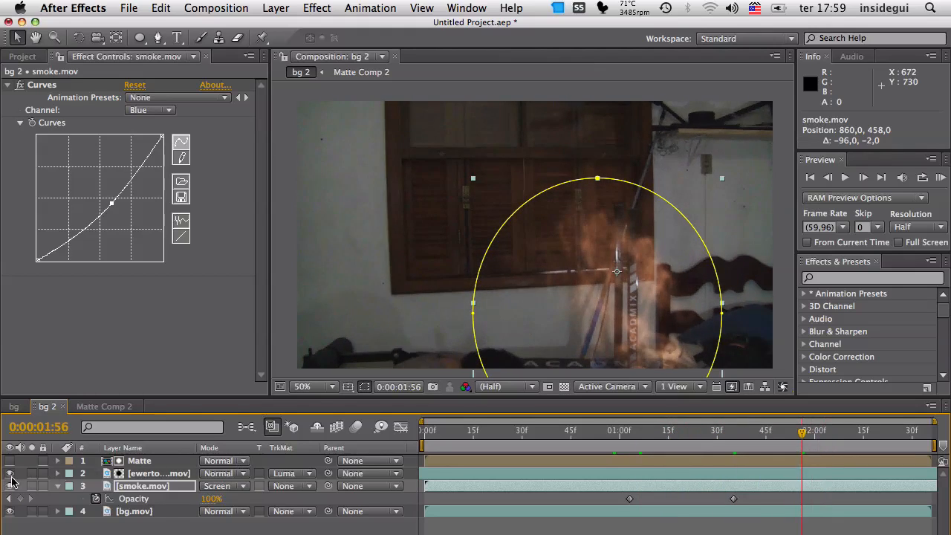
Keyframe the smoke layer's opacity at 100% at 0:00:01:56 and 0% at 0:00:02:33, leaving the layer deselected
left_click(21, 499)
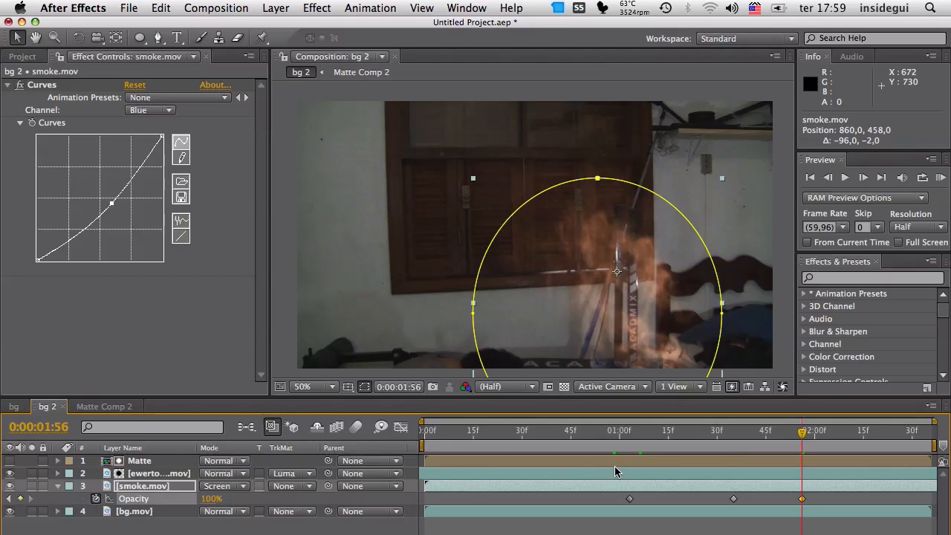
left_click_drag(823, 434, 922, 433)
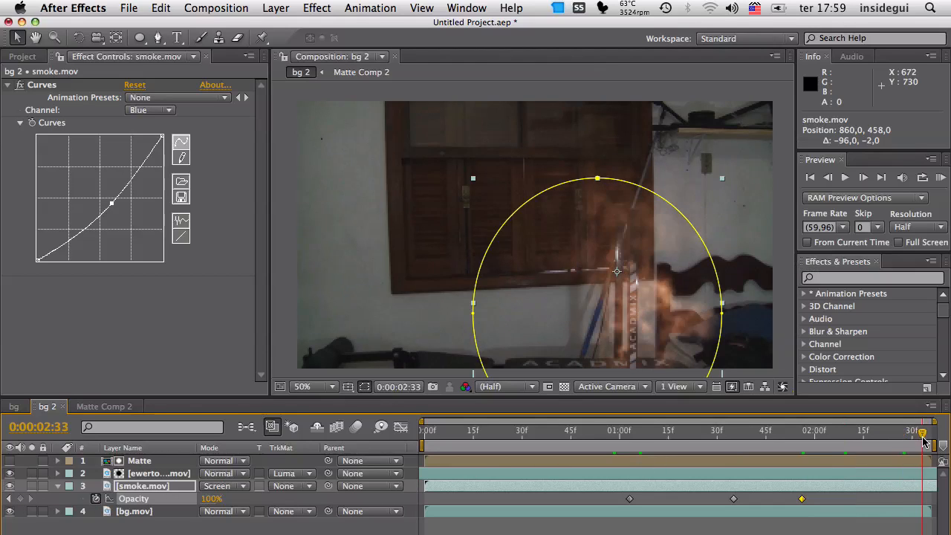
left_click_drag(212, 503, 97, 498)
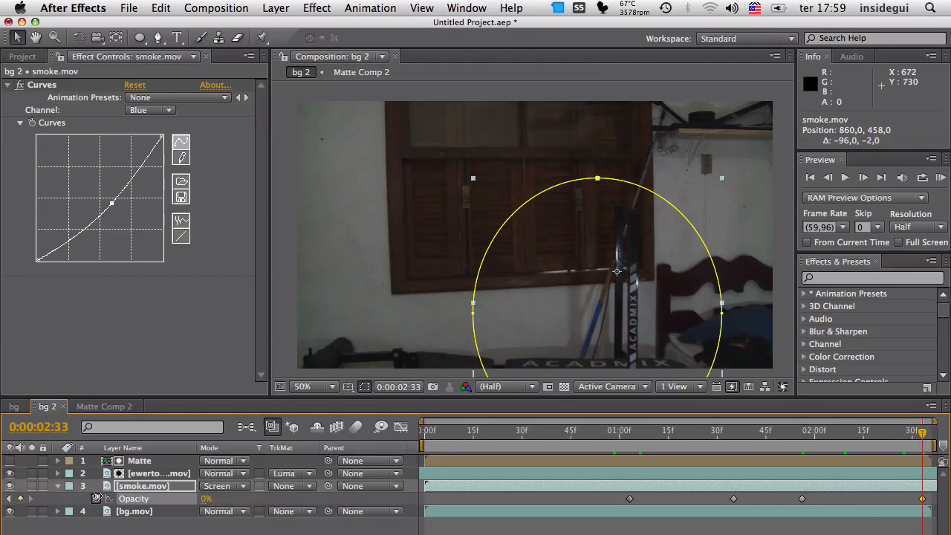
key("super+shift+a")
Set the preview resolution to Third and run a RAM preview of the composite
left_click(919, 226)
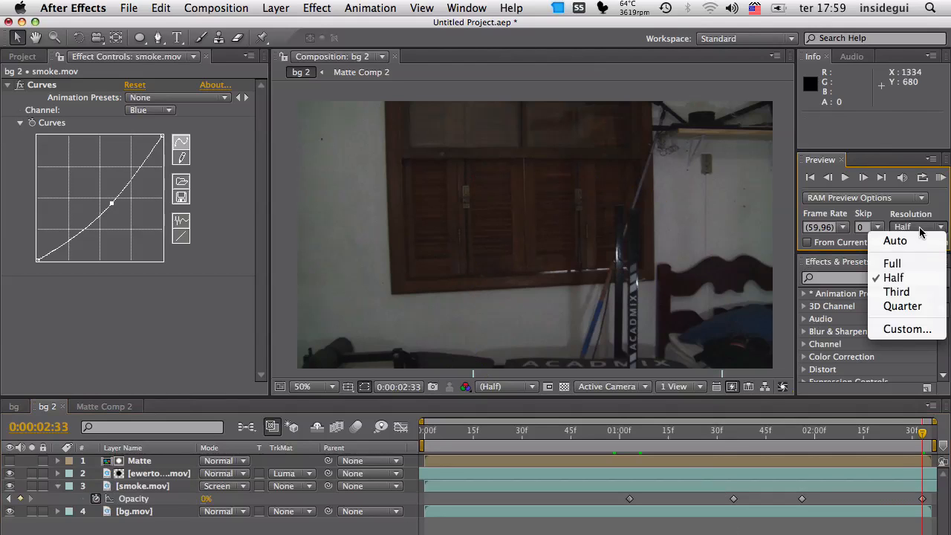
left_click(862, 295)
left_click(940, 178)
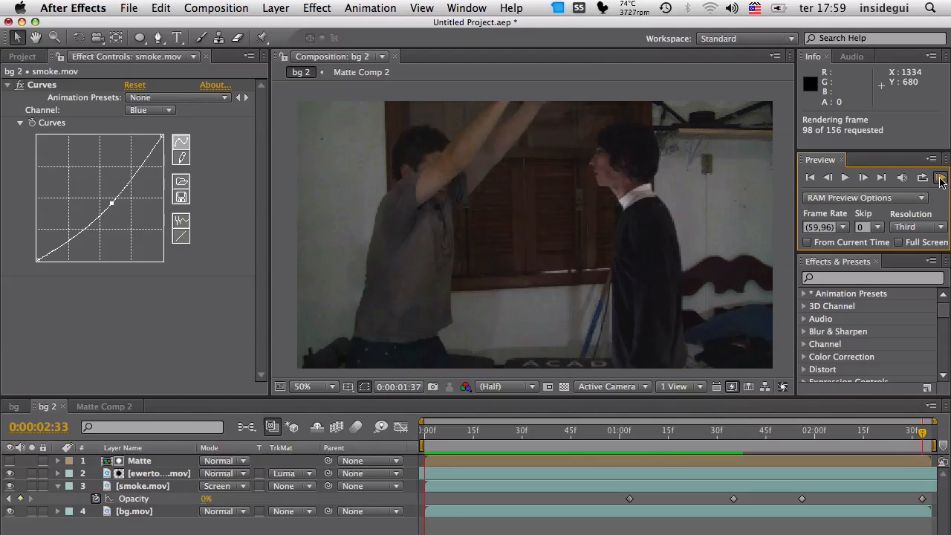
left_click(940, 181)
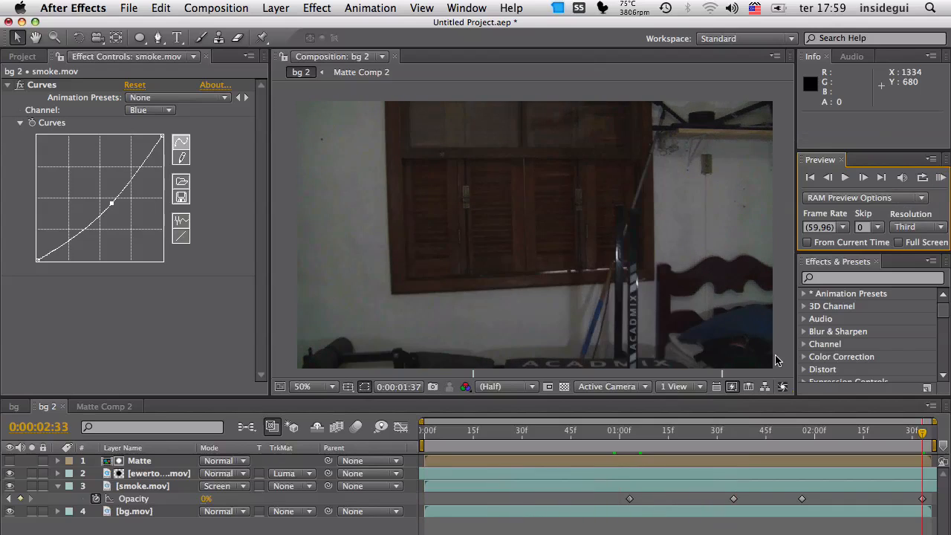
Apply the Stylize Glow effect to the smoke layer while viewing the frame at 0:00:01:54
left_click_drag(690, 433, 794, 434)
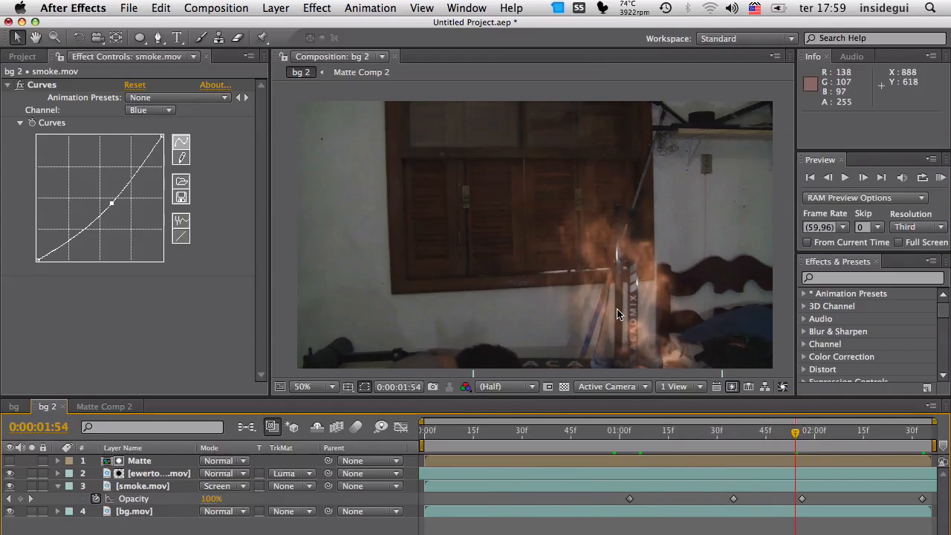
left_click(165, 488)
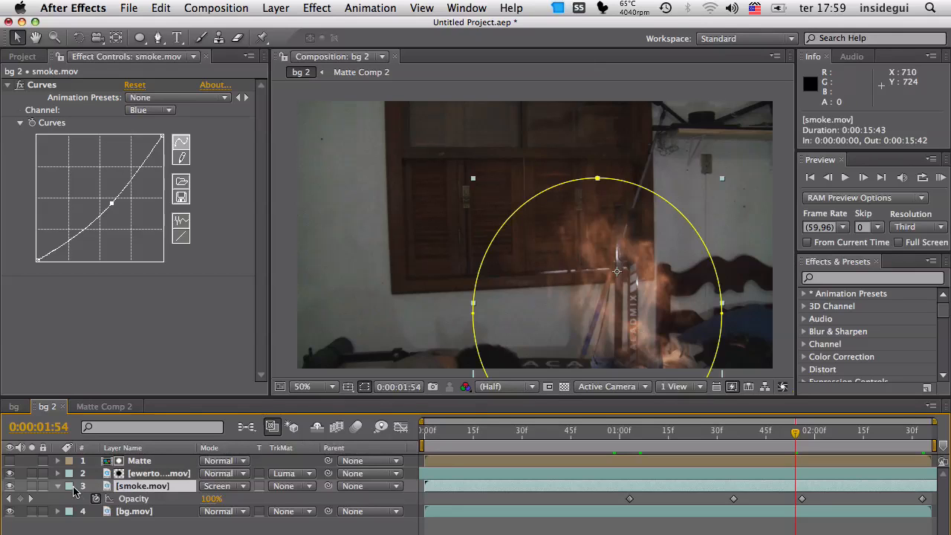
left_click(60, 487)
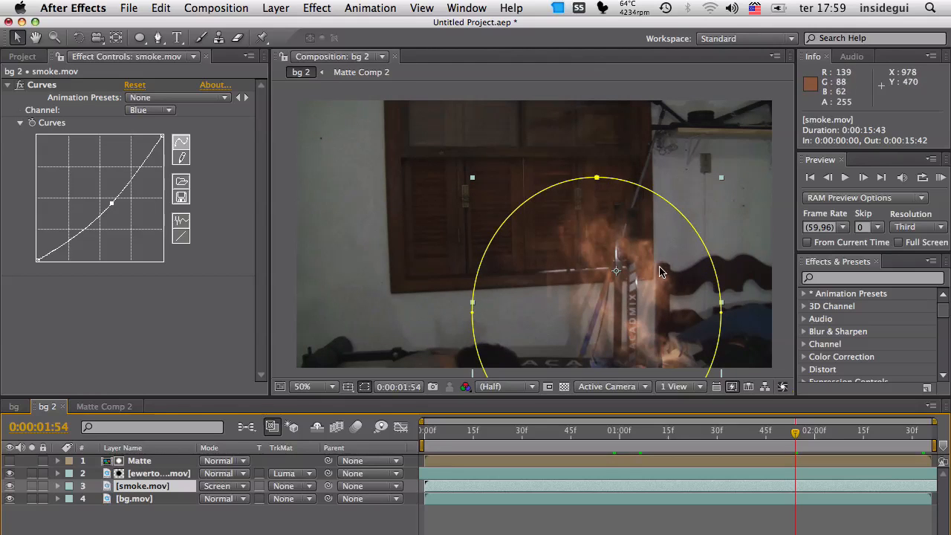
left_click(322, 10)
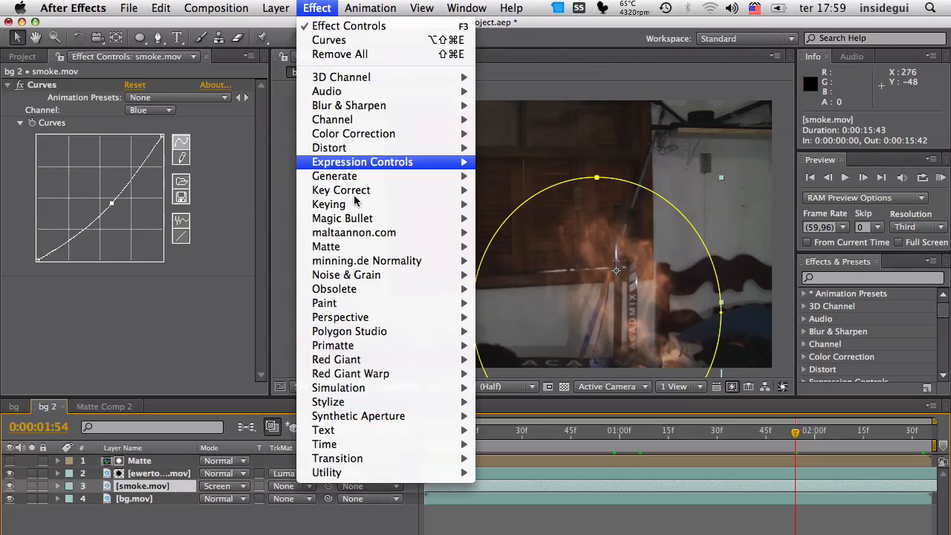
mouse_move(435, 402)
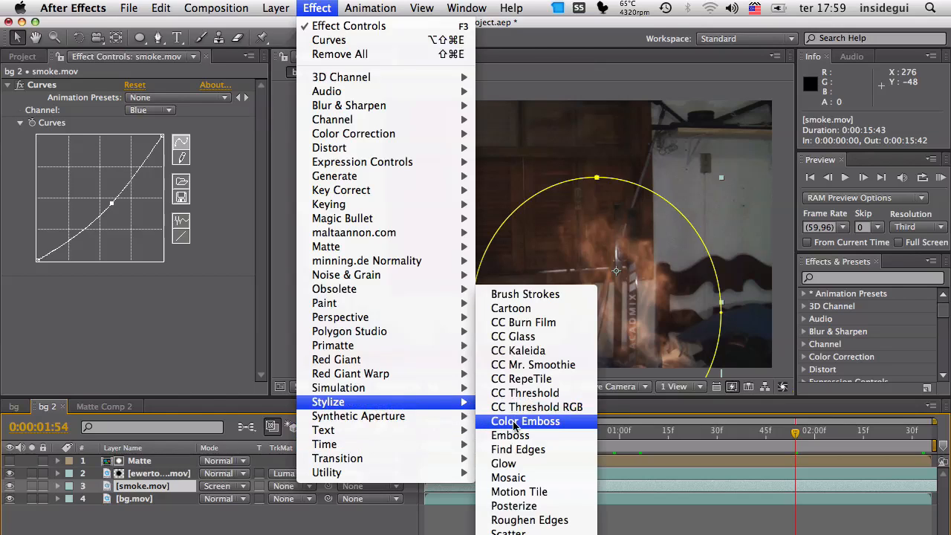
left_click(510, 462)
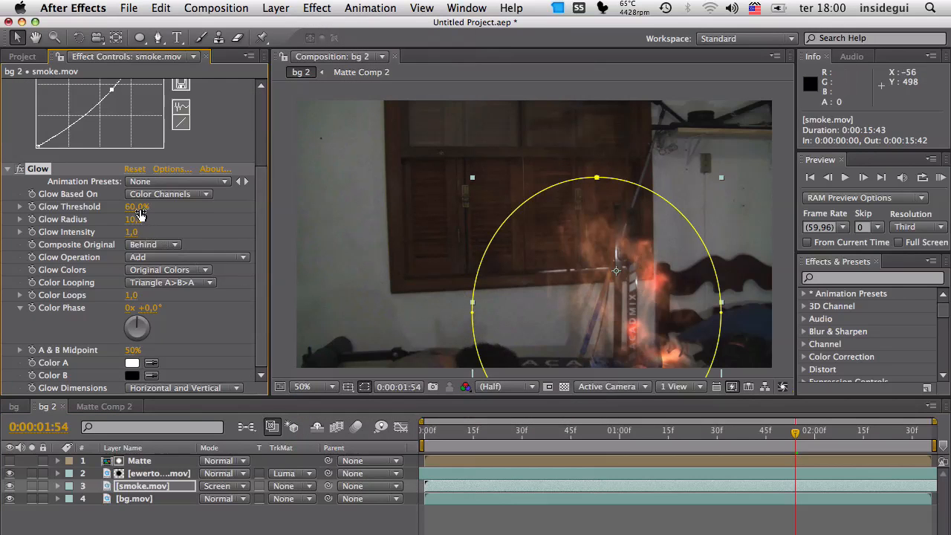
Set the smoke's Glow threshold to 20.8%, radius to 59 and intensity to 0.8
left_click_drag(131, 207, 202, 215)
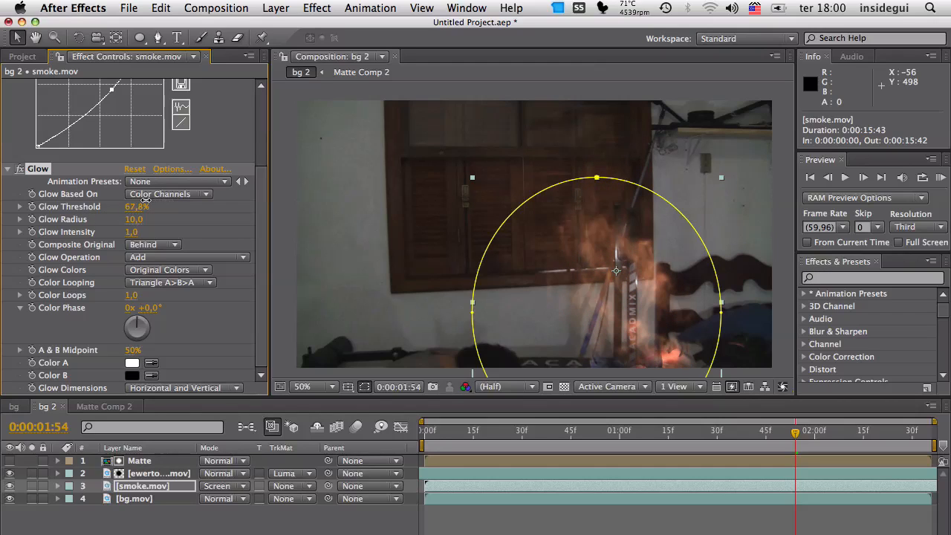
left_click_drag(147, 201, 55, 195)
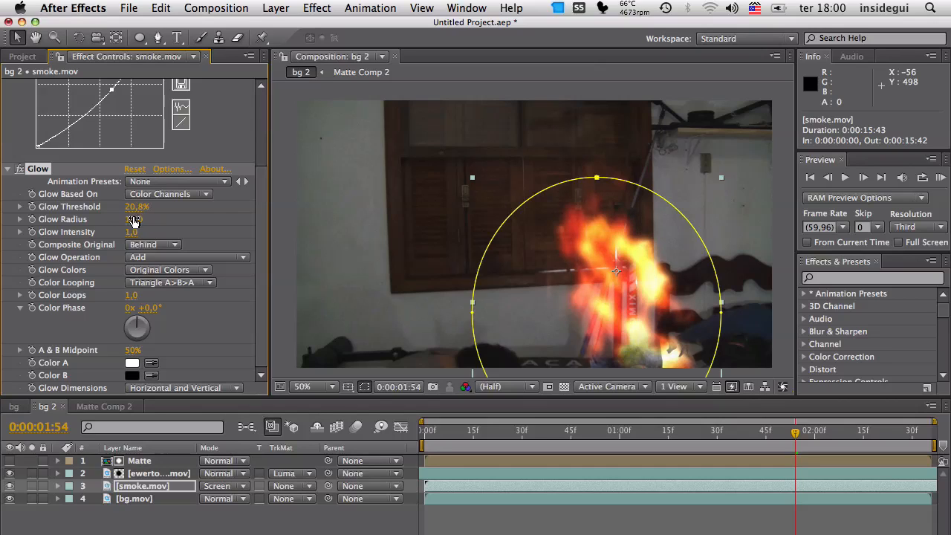
mouse_move(133, 219)
left_mouse_down()
mouse_move(186, 221)
mouse_move(127, 223)
mouse_move(142, 230)
left_mouse_up()
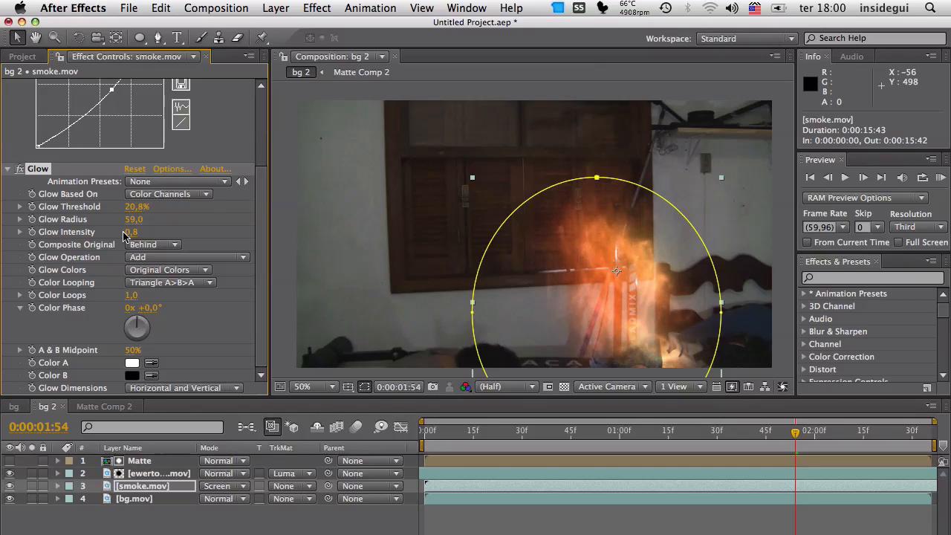
Compare the smoke with Glow off and on, and scrub through the dissolve to 0:00:02:01
left_click(19, 170)
left_click(19, 169)
left_click(20, 170)
left_click(20, 169)
left_click(661, 432)
left_click(697, 432)
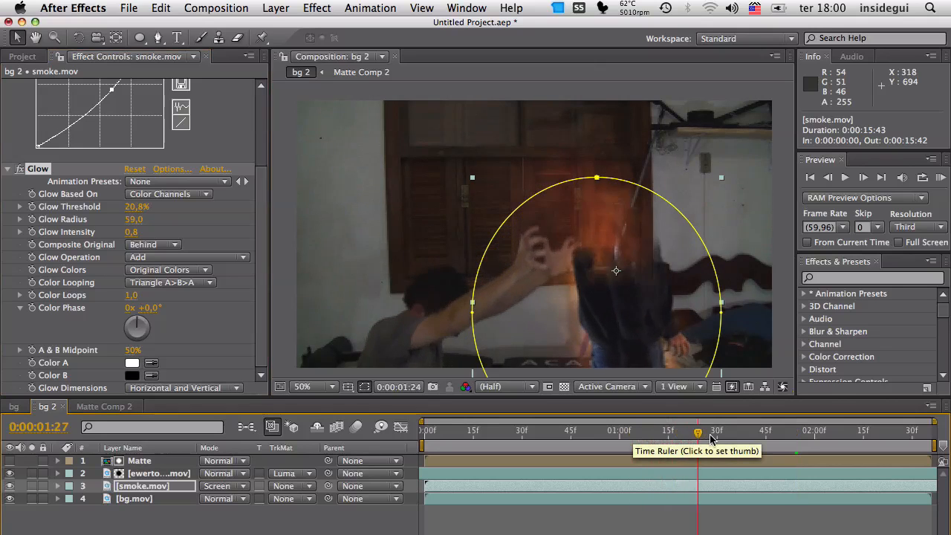
left_click_drag(710, 439, 818, 446)
Duplicate the smoke layer and disable the Glow effect on the upper copy
left_click(175, 487)
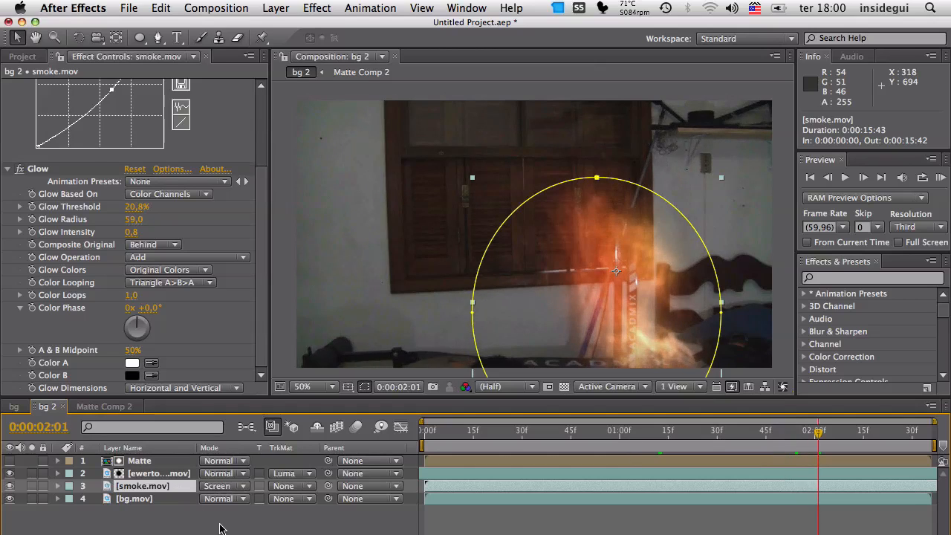
key("super+d")
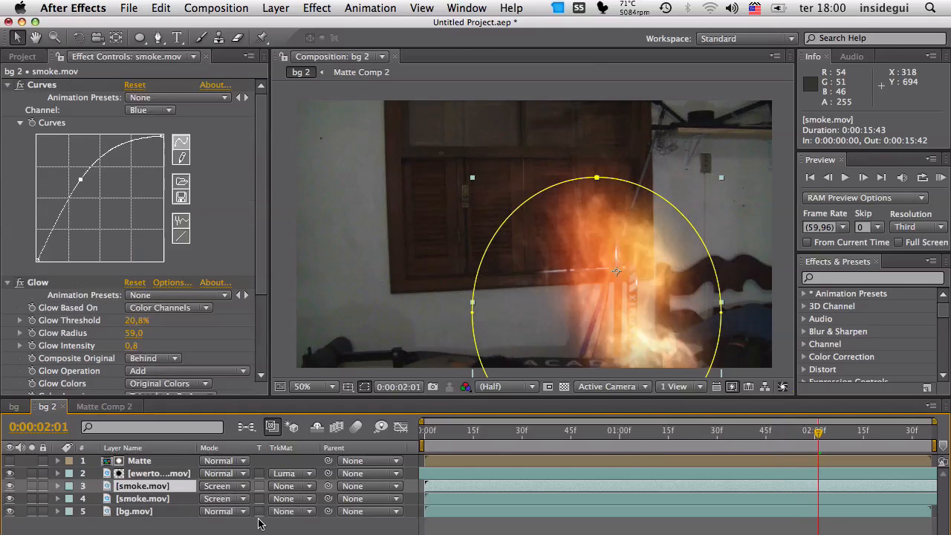
left_click(24, 283)
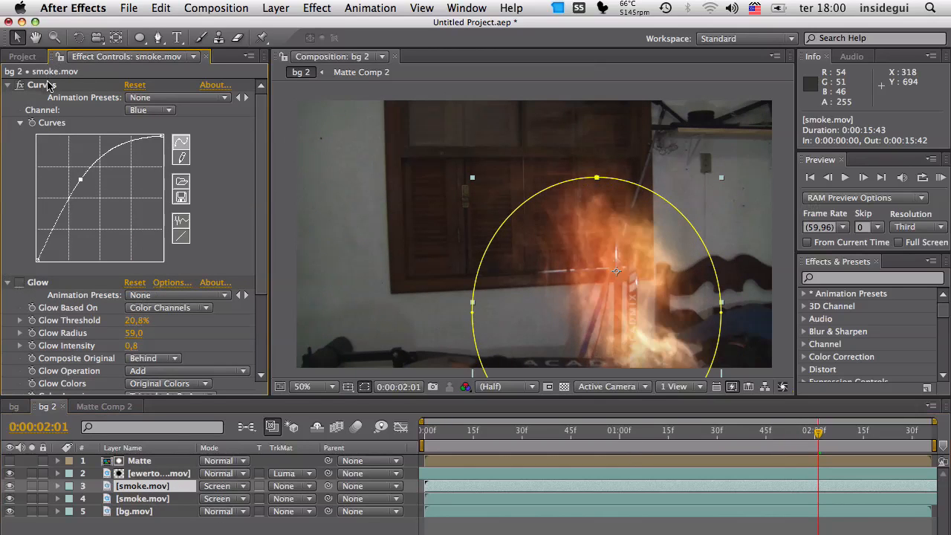
Reset the upper smoke copy's Curves effect and bend its RGB curve strongly upward to brighten the smoke
left_click(95, 86)
left_click(133, 85)
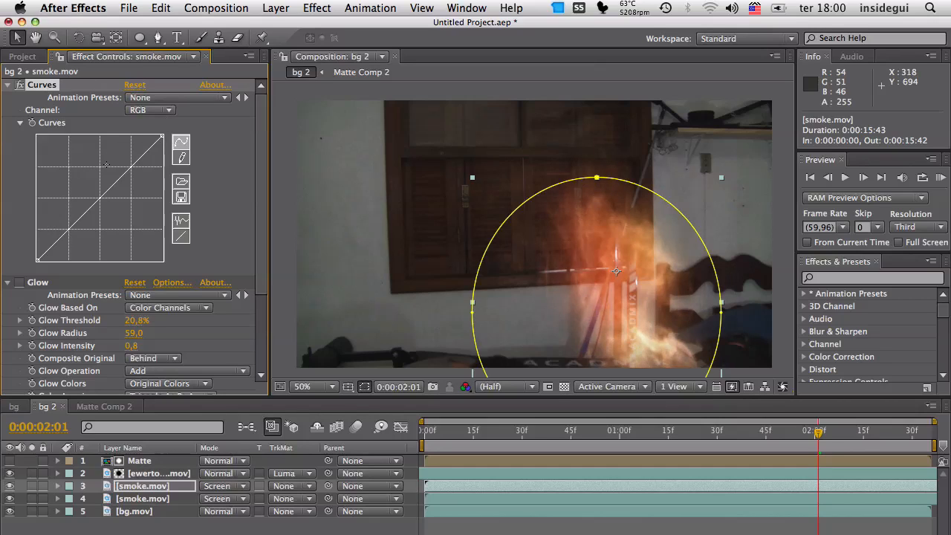
left_click_drag(83, 206, 64, 187)
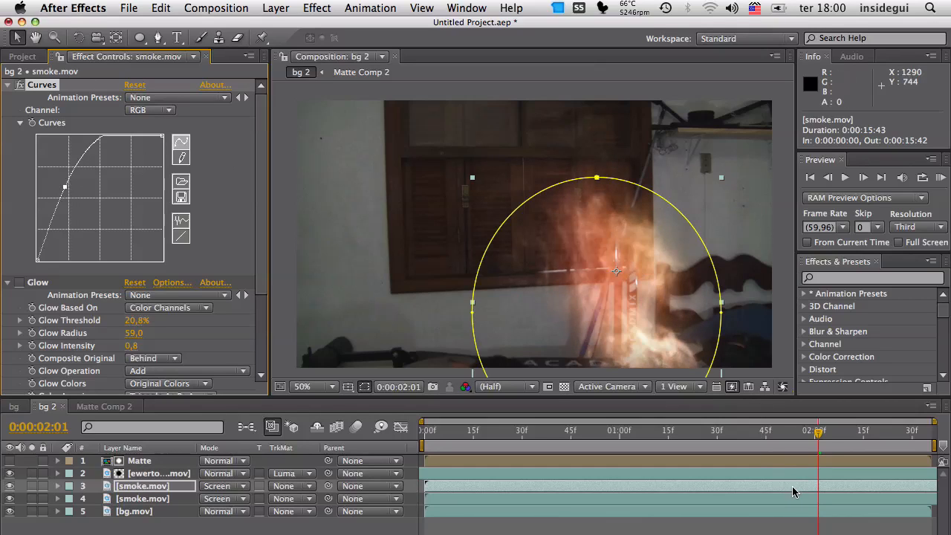
Shift the upper smoke copy in time to start at 0:00:00:12, with its opacity keyframes revealed
left_click_drag(794, 487, 823, 488)
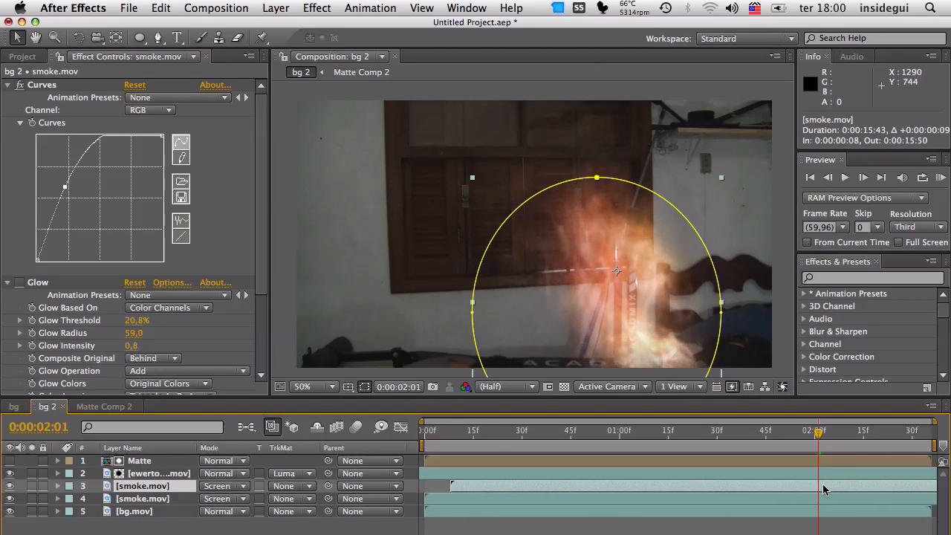
key("t")
left_click_drag(710, 488, 722, 488)
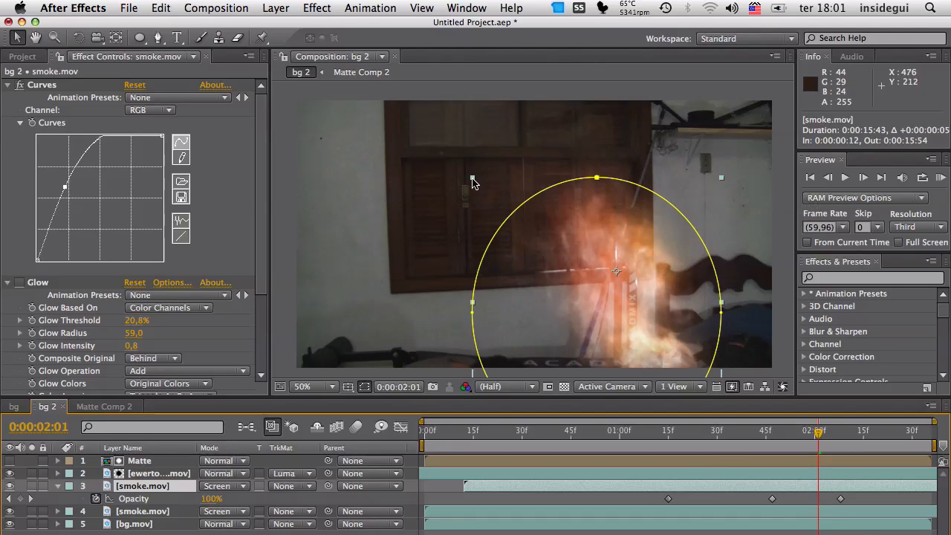
Scale the upper smoke copy down to about two-thirds of its size and move it to about 912, 570
left_click_drag(474, 183, 520, 214)
left_click_drag(605, 255, 628, 296)
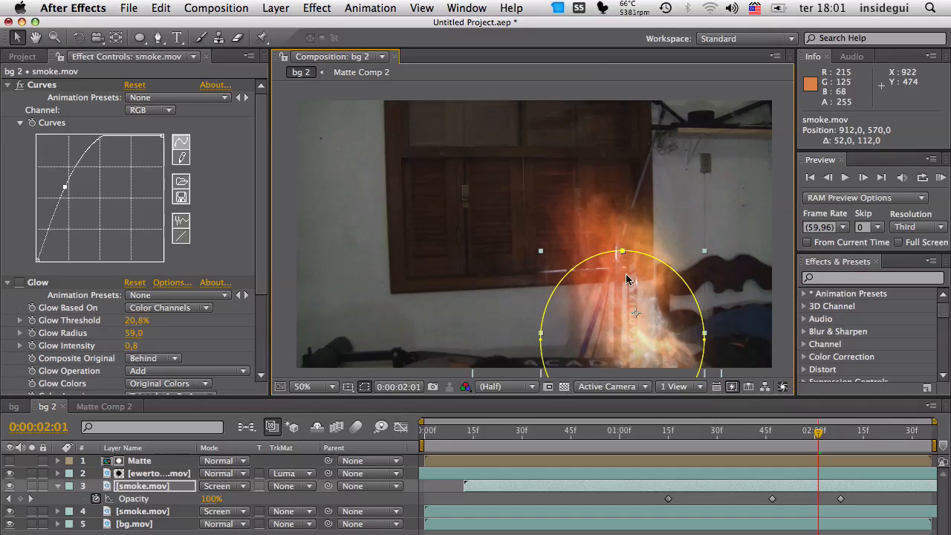
Reveal the original smoke's opacity keyframes and shift the upper copy's three opacity keyframes earlier, slightly after the original's
left_click(166, 512)
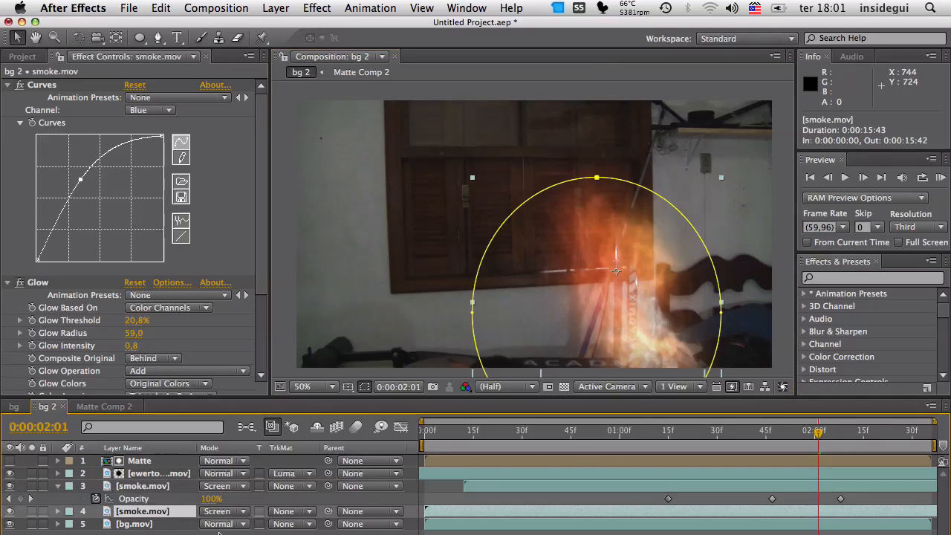
key("t")
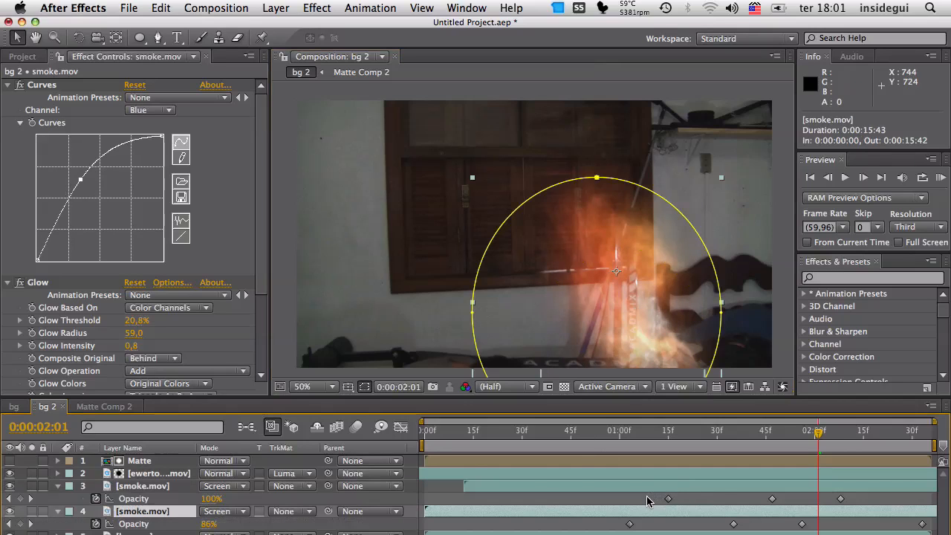
left_click_drag(646, 501, 810, 502)
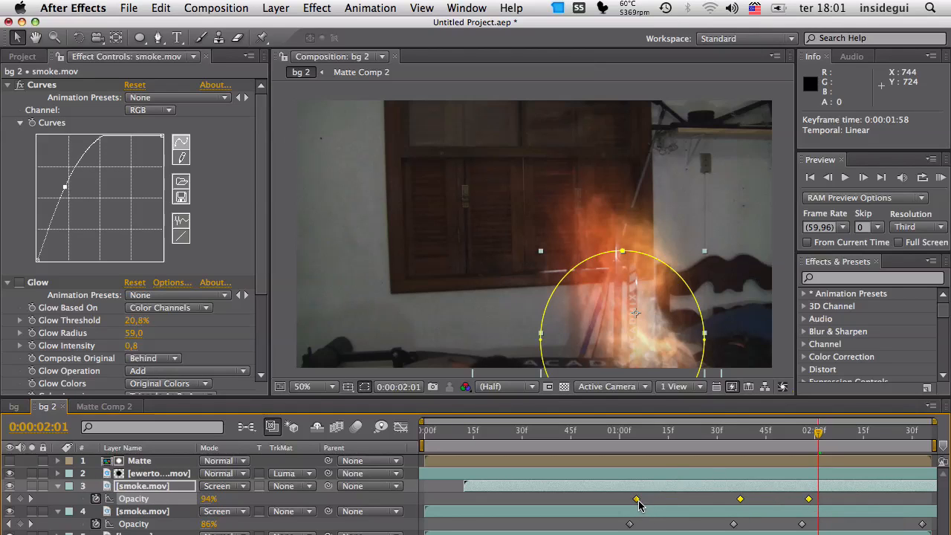
Keyframe the upper smoke copy's opacity to 0% at 0:00:02:35
left_click(615, 455)
left_click_drag(622, 436, 942, 461)
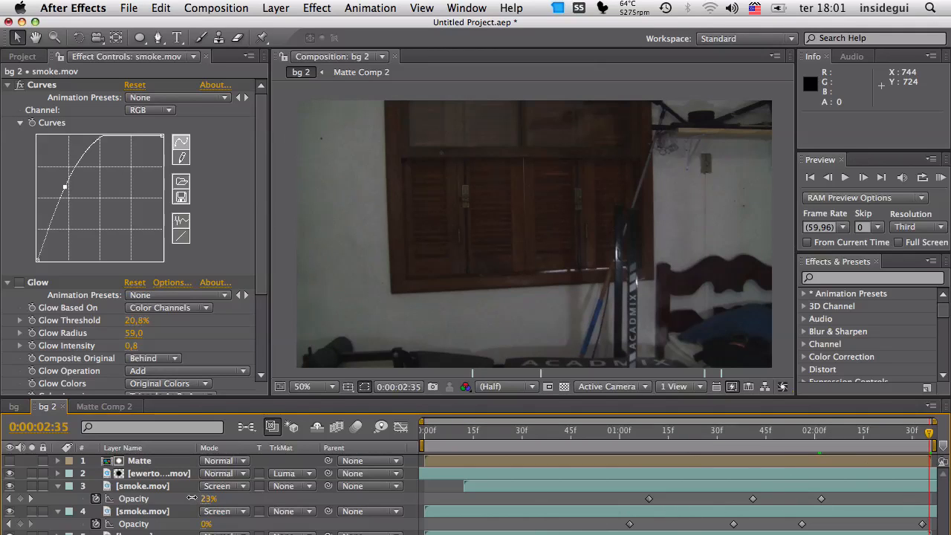
left_click_drag(192, 497, 133, 499)
left_click(563, 523)
Return to 0:00:00:00 and play a RAM preview of the composite with both smoke layers
left_click_drag(588, 436, 394, 405)
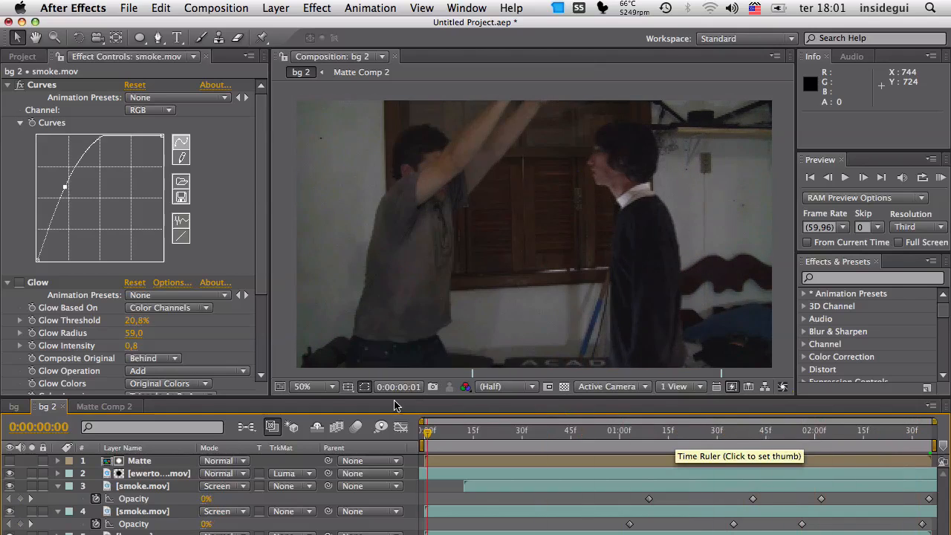
left_click(939, 178)
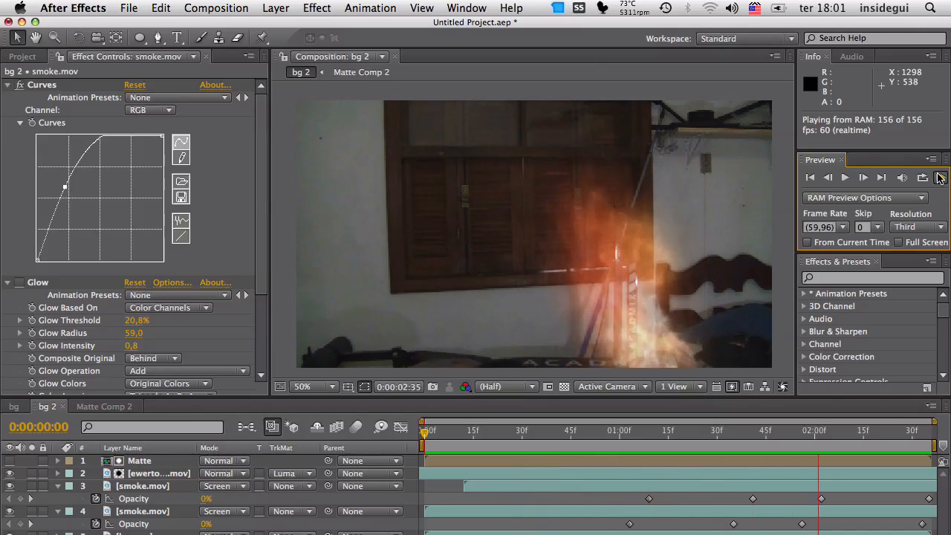
left_click(939, 177)
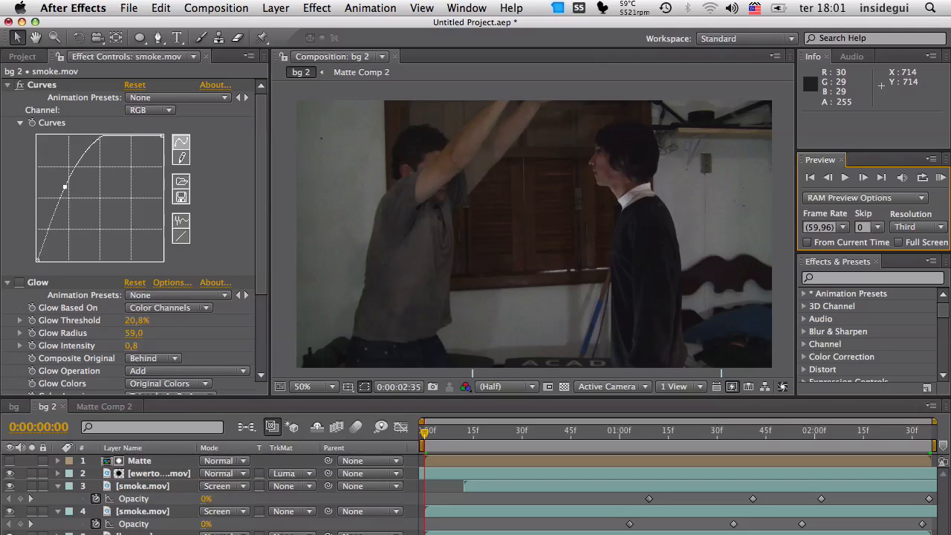
Add the bg 2 composition to the render queue and reposition the Render Queue window
left_click(476, 530)
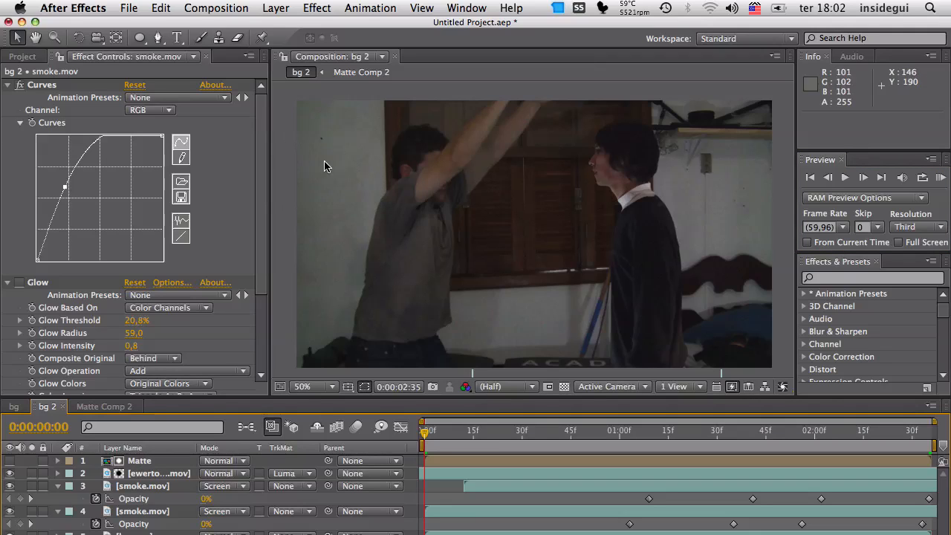
left_click(230, 9)
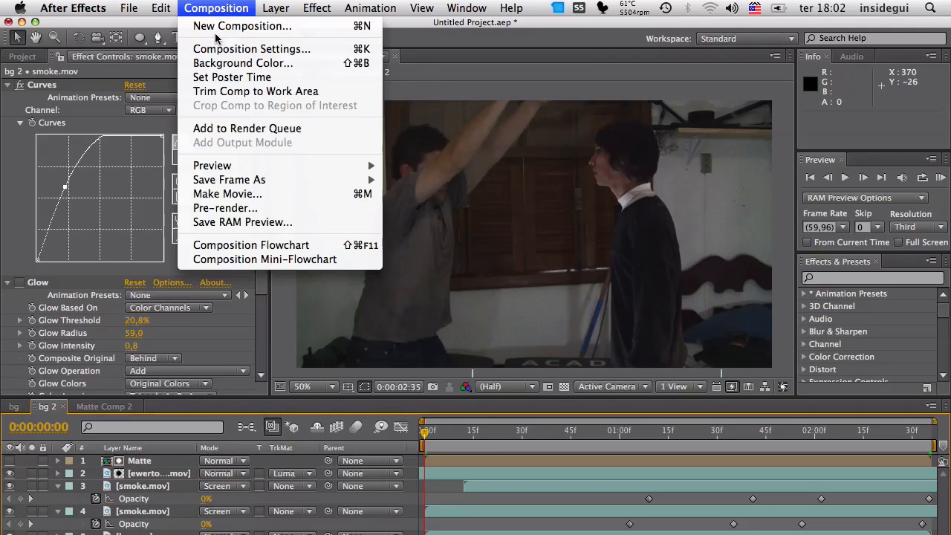
left_click(246, 128)
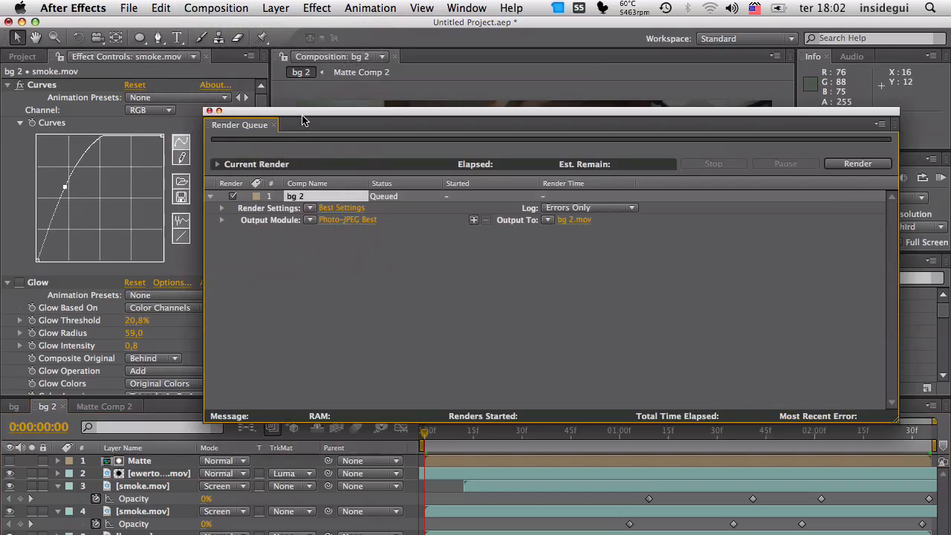
left_click_drag(303, 119, 227, 47)
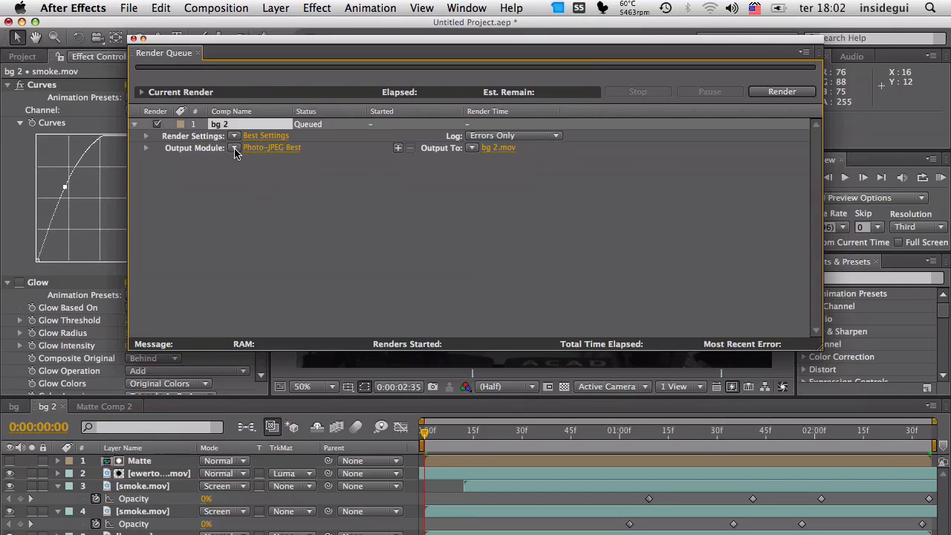
Set the bg 2 output module's QuickTime compression to Photo - JPEG at High quality
left_click(271, 147)
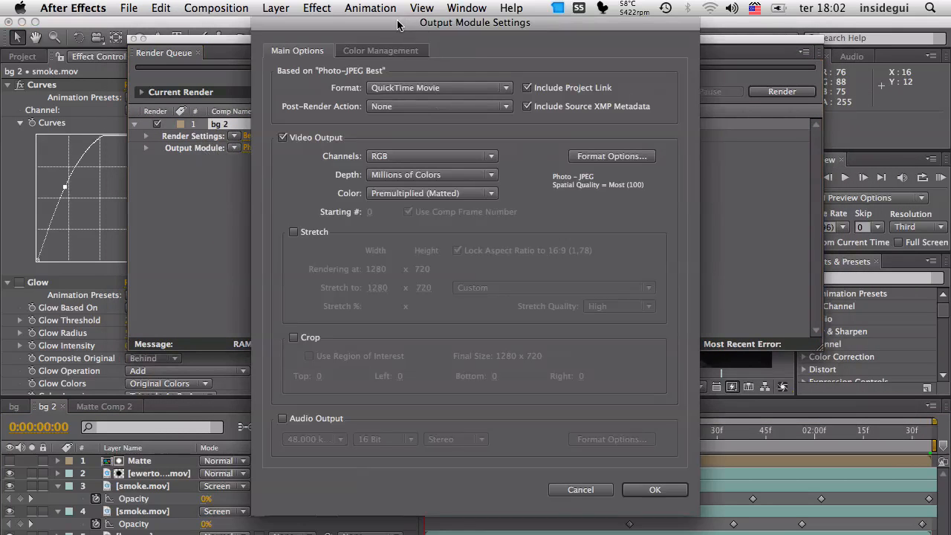
left_click_drag(405, 16, 440, 35)
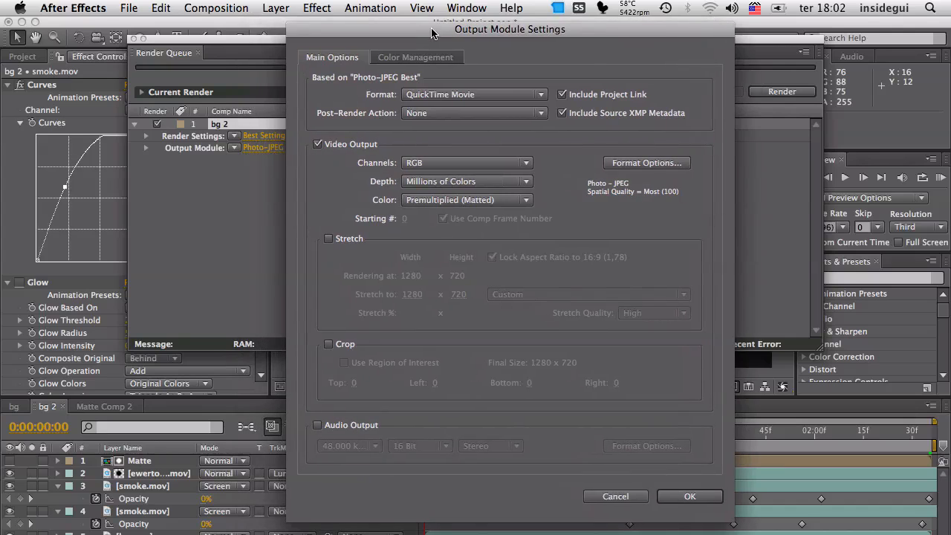
left_click(634, 164)
left_click(425, 78)
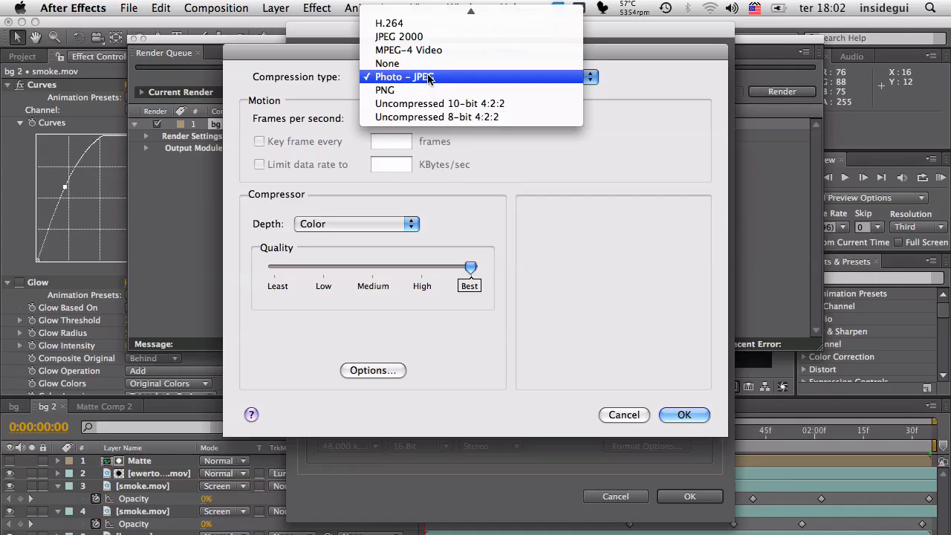
left_click(405, 76)
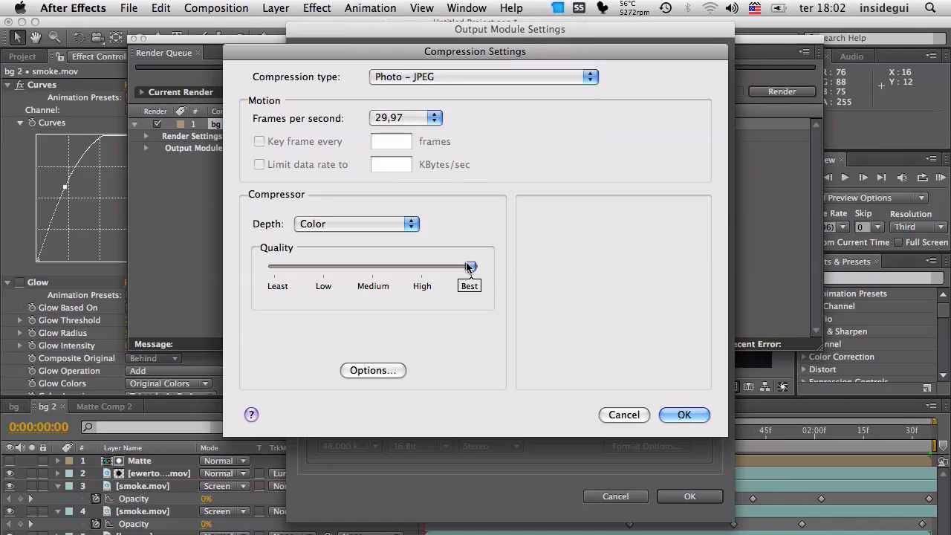
left_click(427, 276)
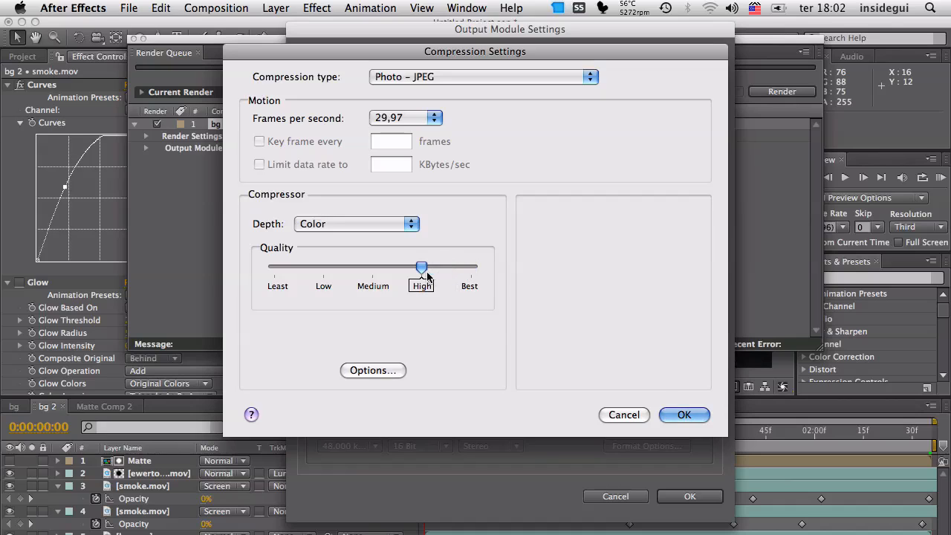
left_click(680, 416)
left_click(690, 497)
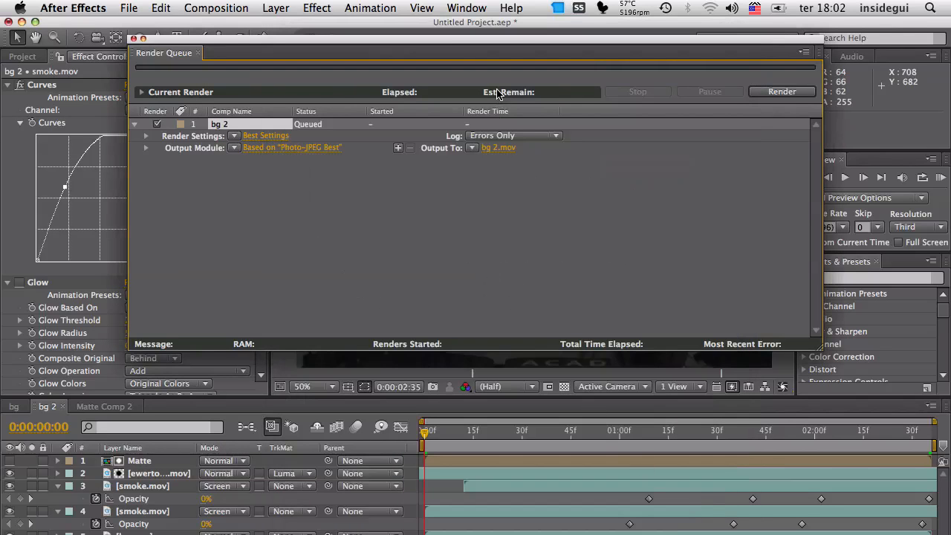
Review the output module's available formats and audio output option, keeping QuickTime Movie without audio
left_click_drag(475, 41, 478, 107)
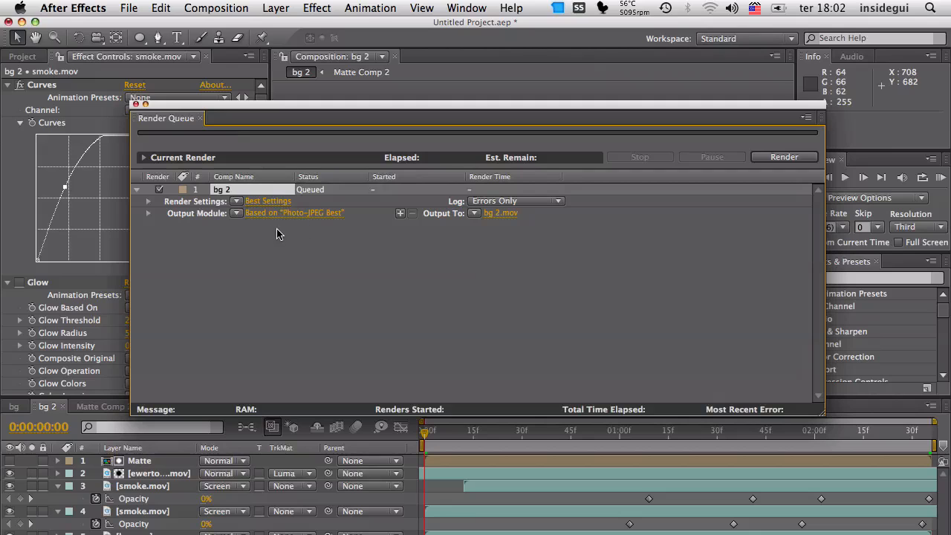
left_click(315, 219)
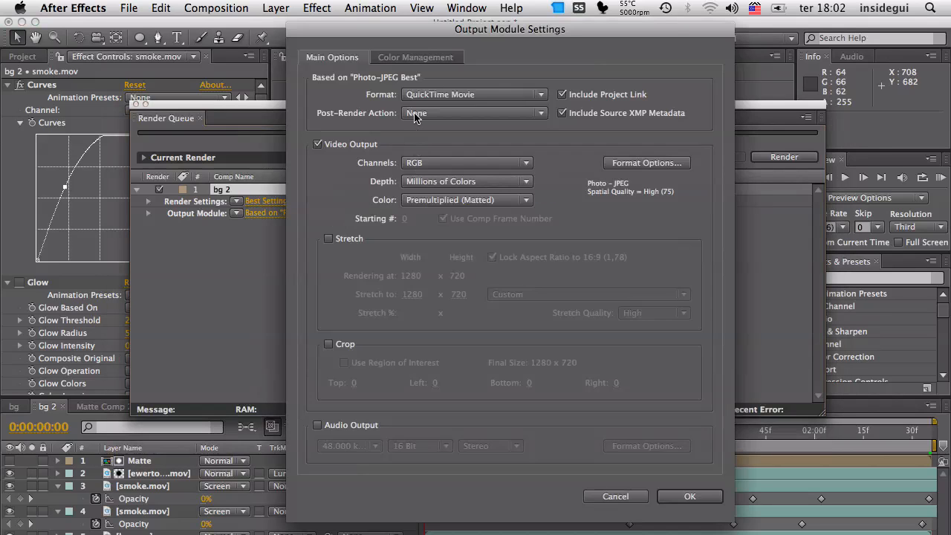
left_click(427, 94)
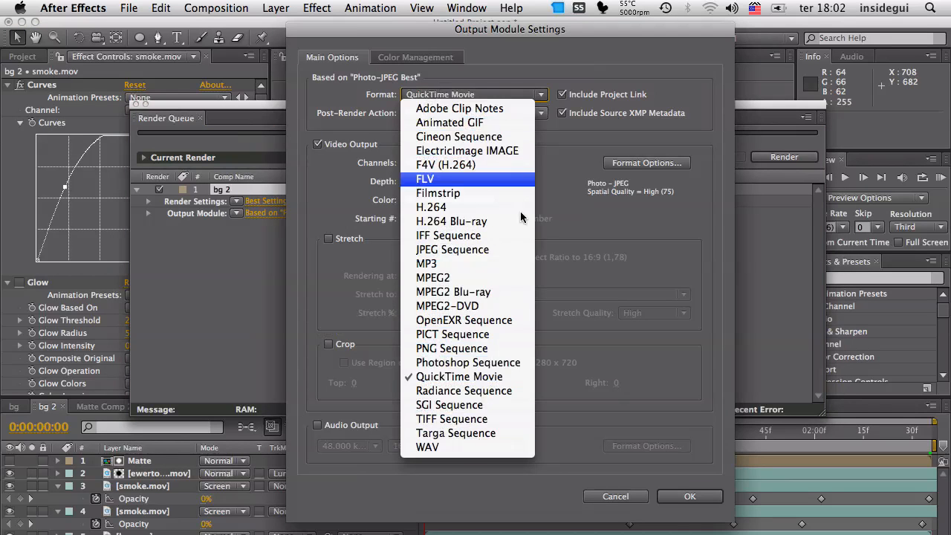
left_click(718, 256)
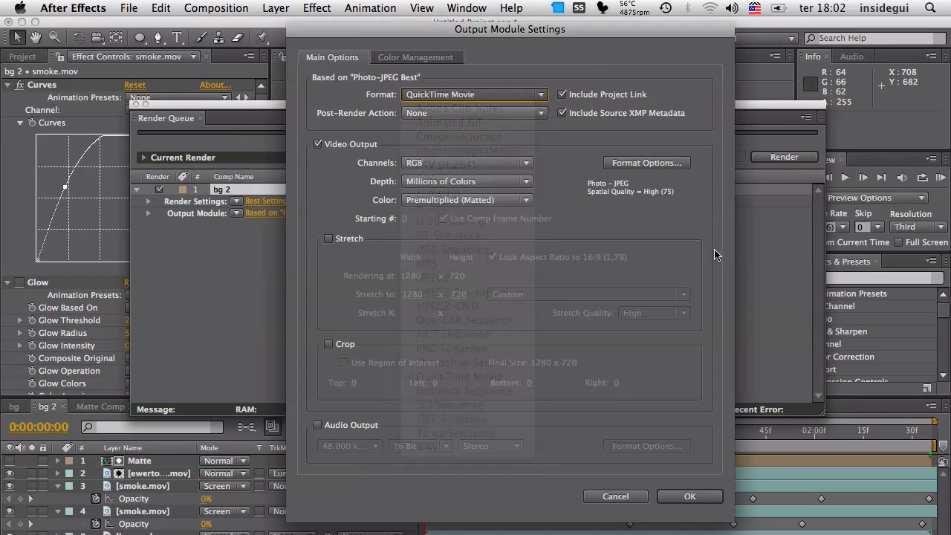
left_click(317, 425)
left_click(317, 425)
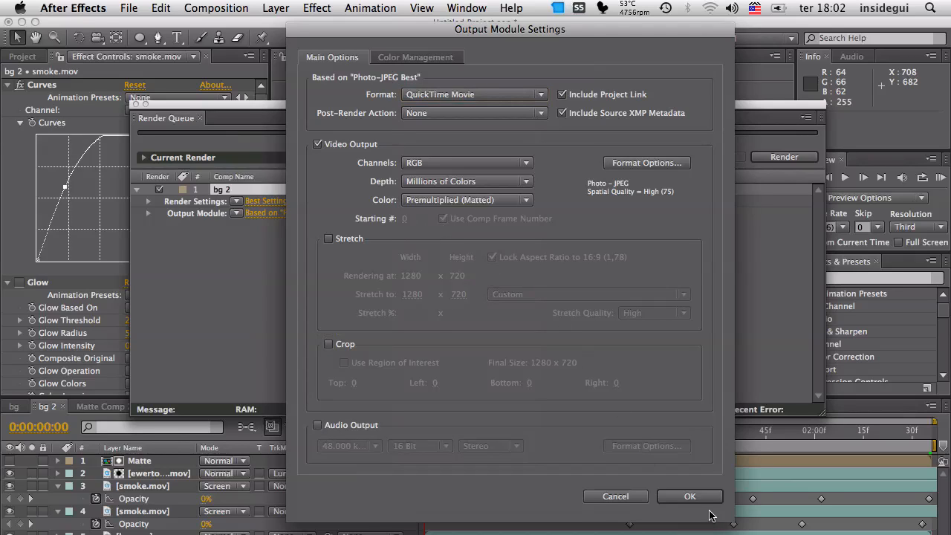
left_click(690, 496)
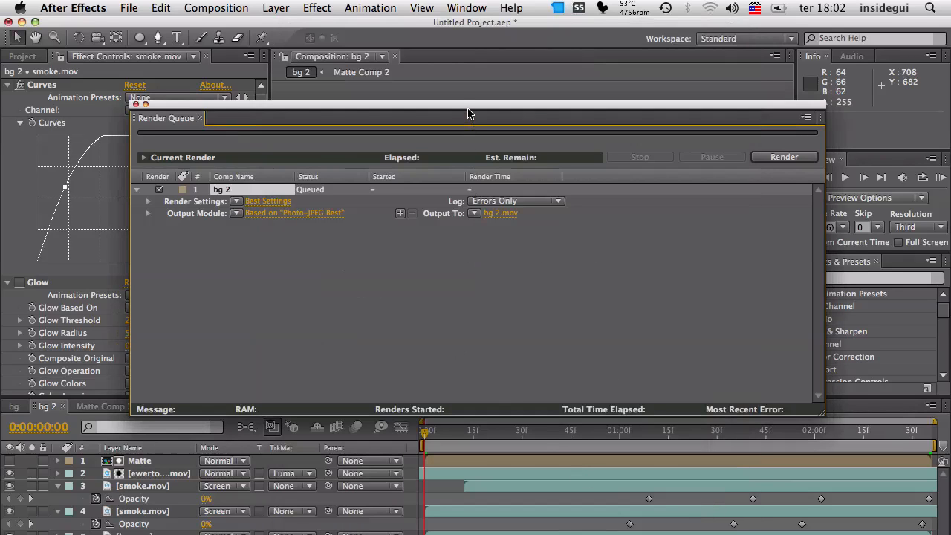
Set the output file to Render001.mov in the PrimeiroEfeito folder and start rendering the bg 2 composition
left_click(502, 213)
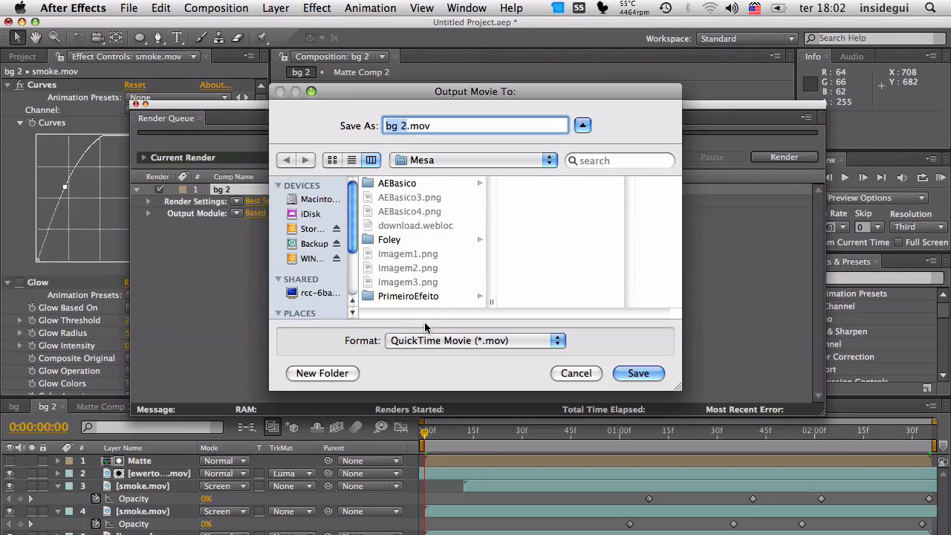
left_click(416, 296)
key("Tab")
type("R")
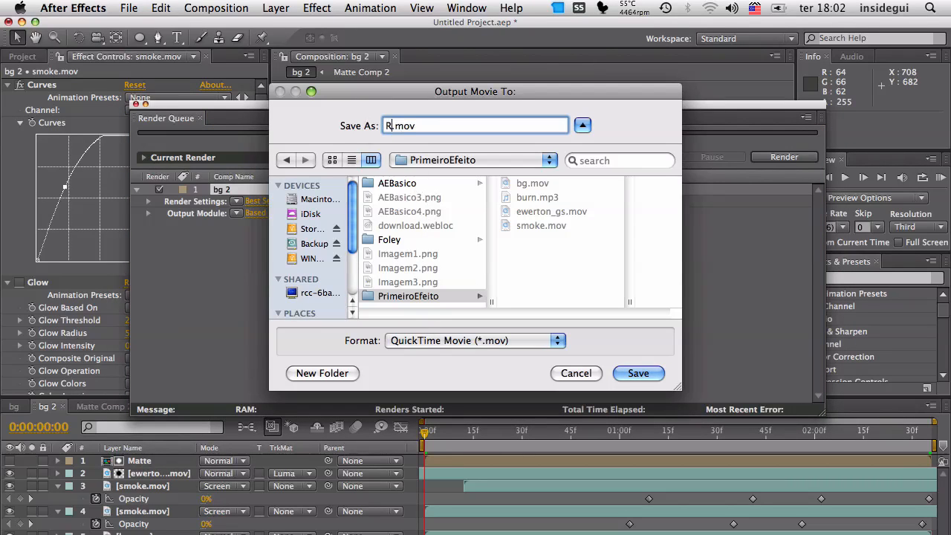
type("ender001")
key("Return")
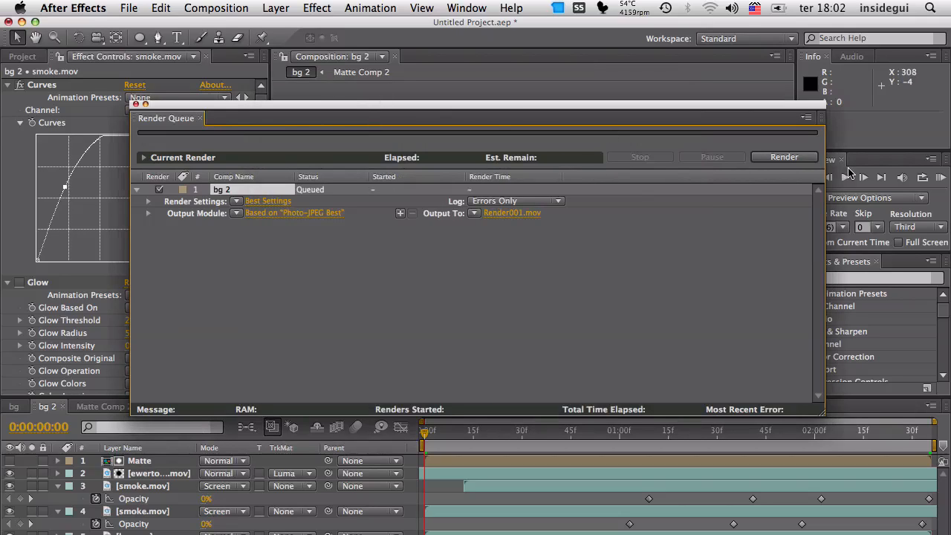
left_click(800, 159)
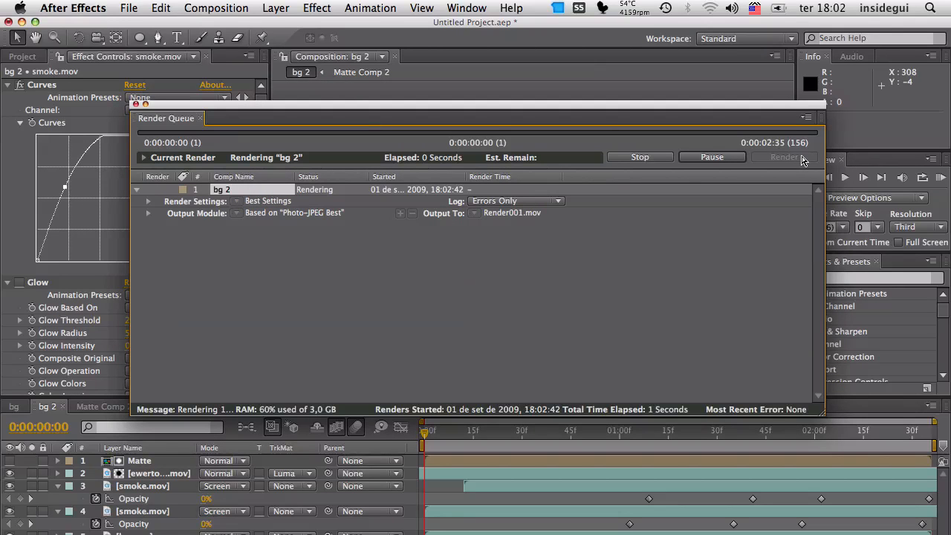